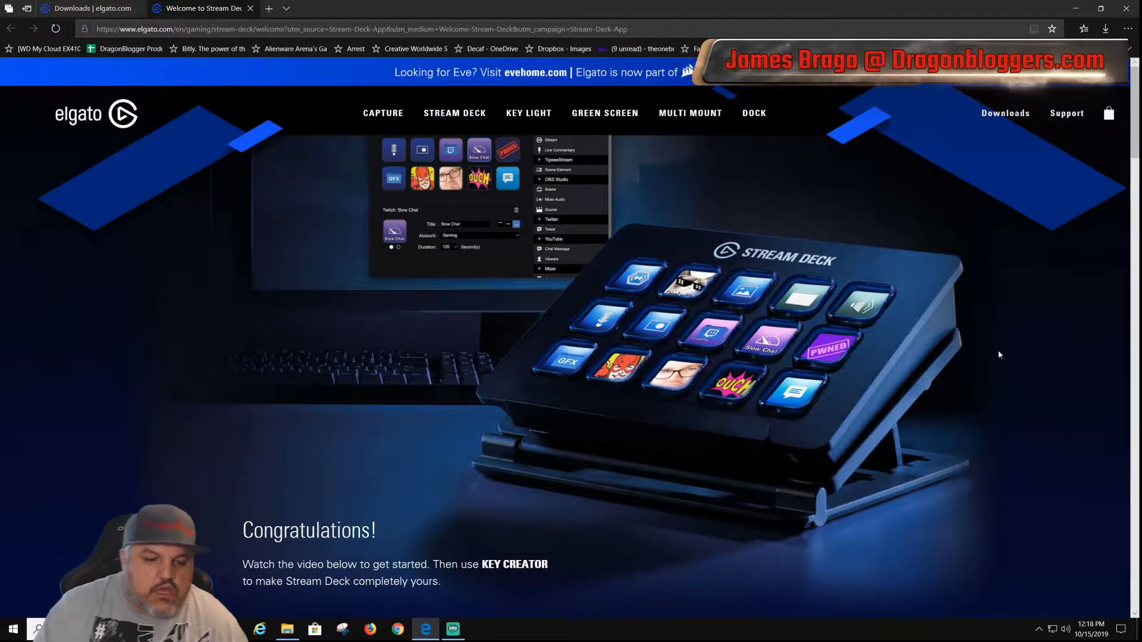
Step: Look through the Stream Deck welcome page, from the setup video to the social posts and footer
scroll(257, 343, down, 1)
scroll(257, 342, down, 5)
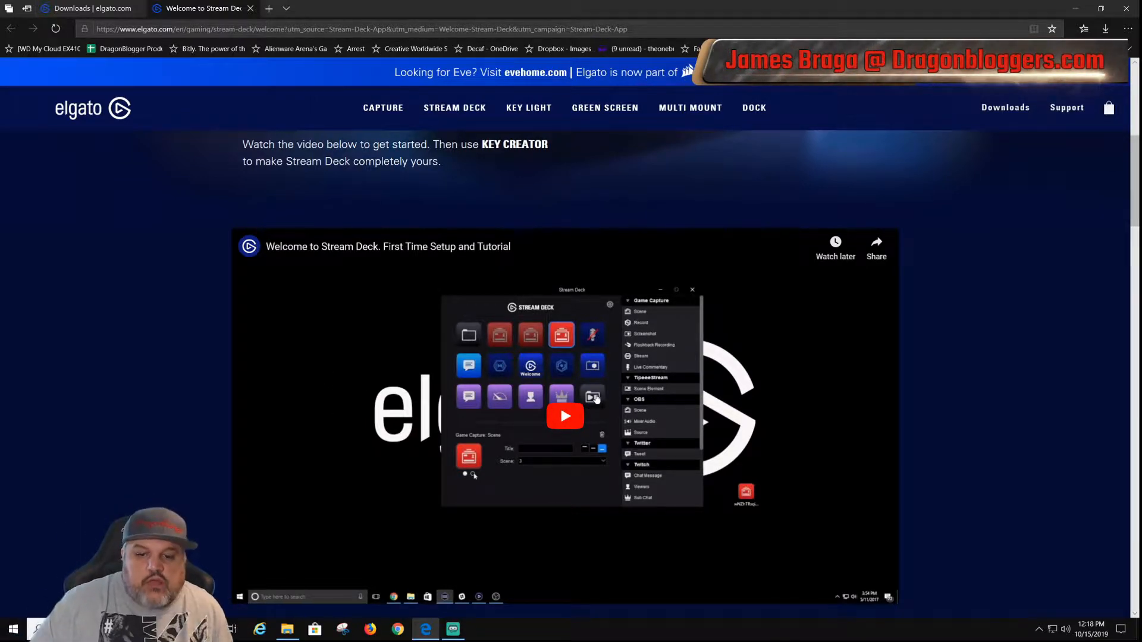
scroll(596, 390, up, 4)
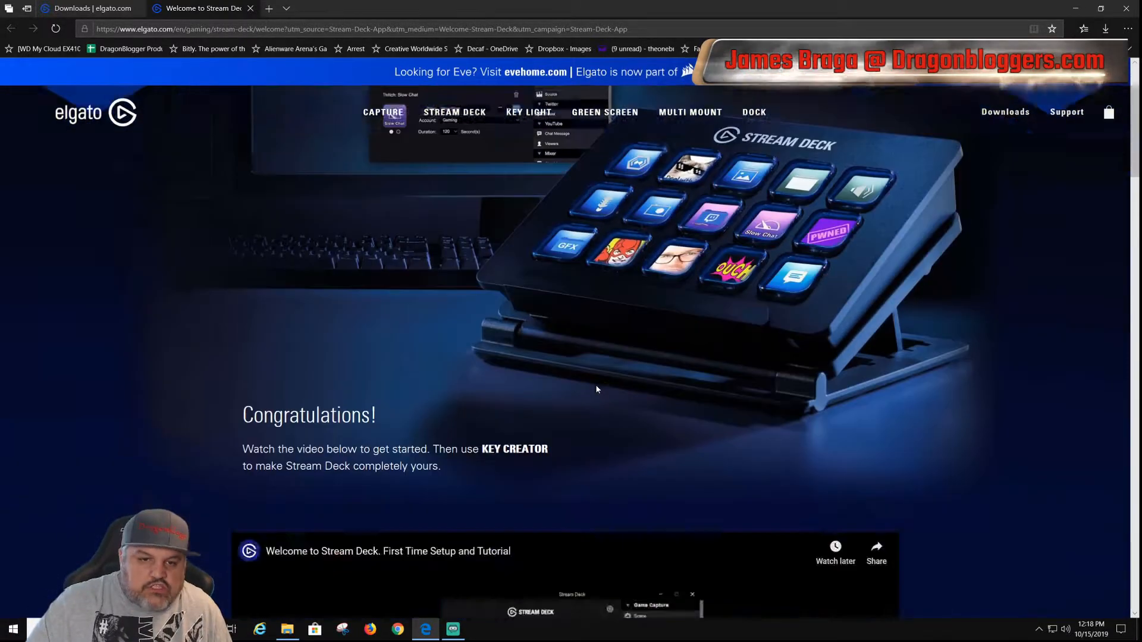
scroll(596, 390, down, 15)
scroll(204, 446, down, 20)
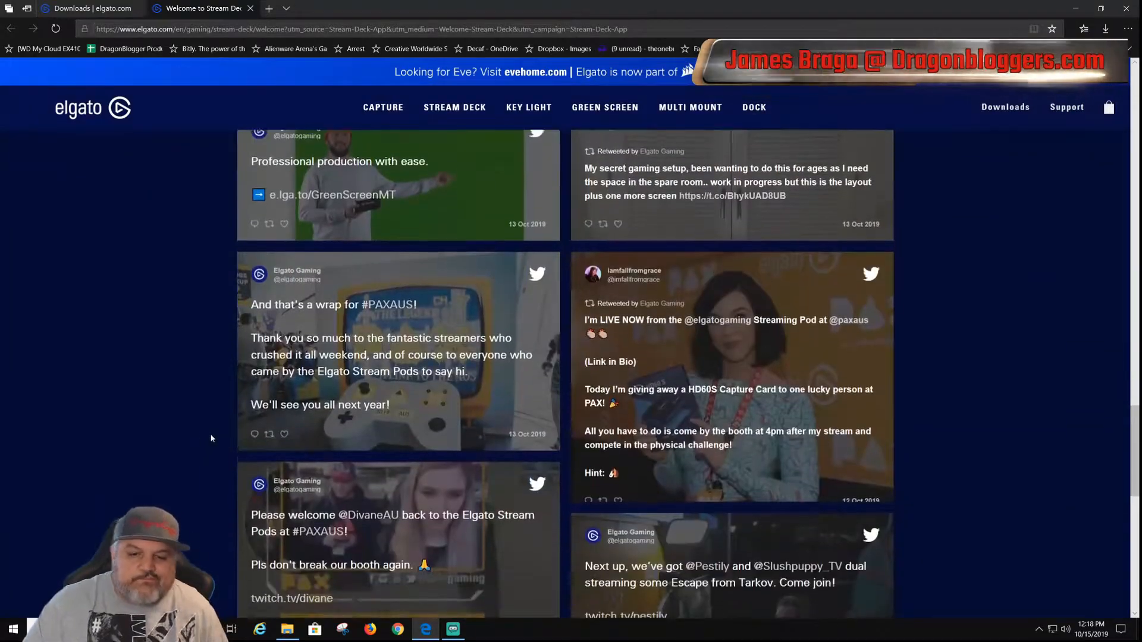
scroll(216, 436, down, 5)
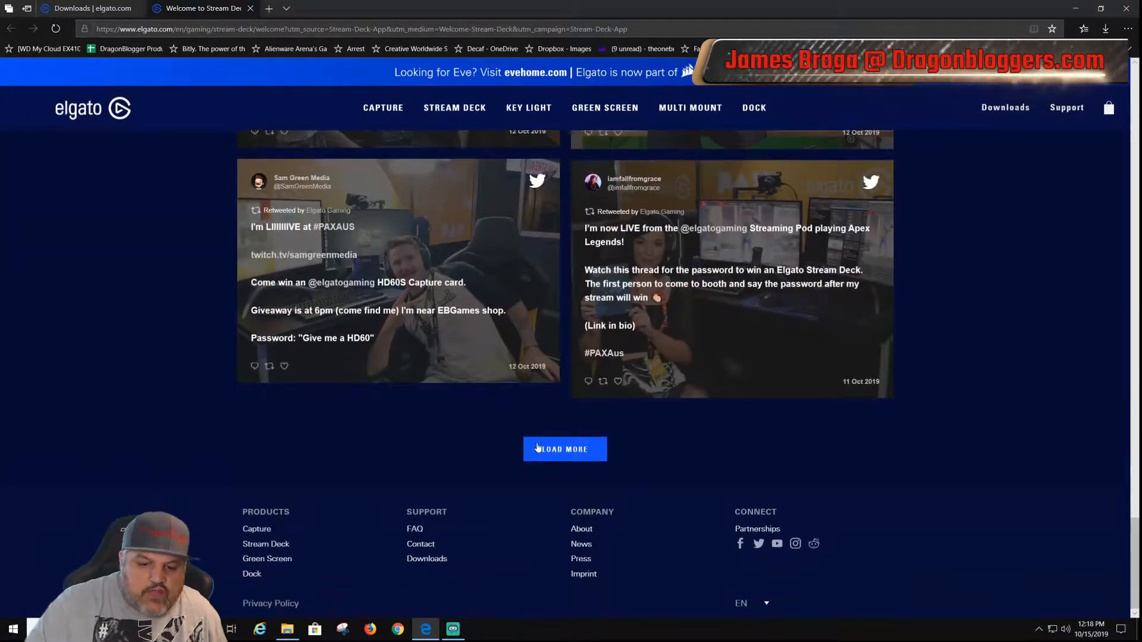
scroll(529, 416, up, 12)
scroll(529, 416, up, 20)
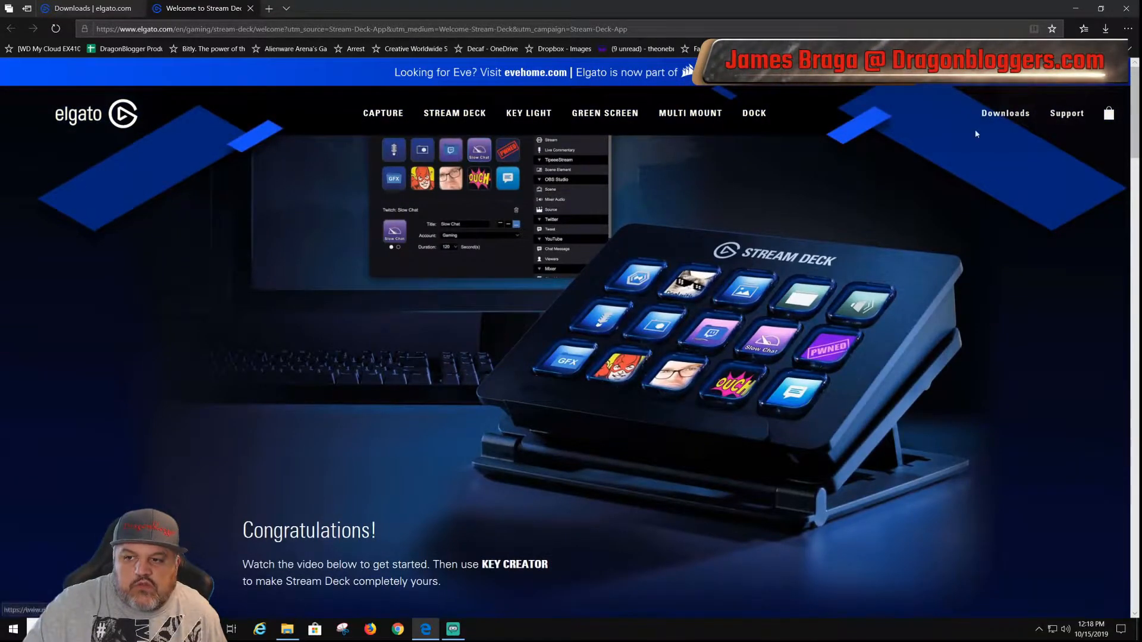
Step: Open Elgato's downloads page and expand the extra details for Stream Deck for Windows
click(1005, 113)
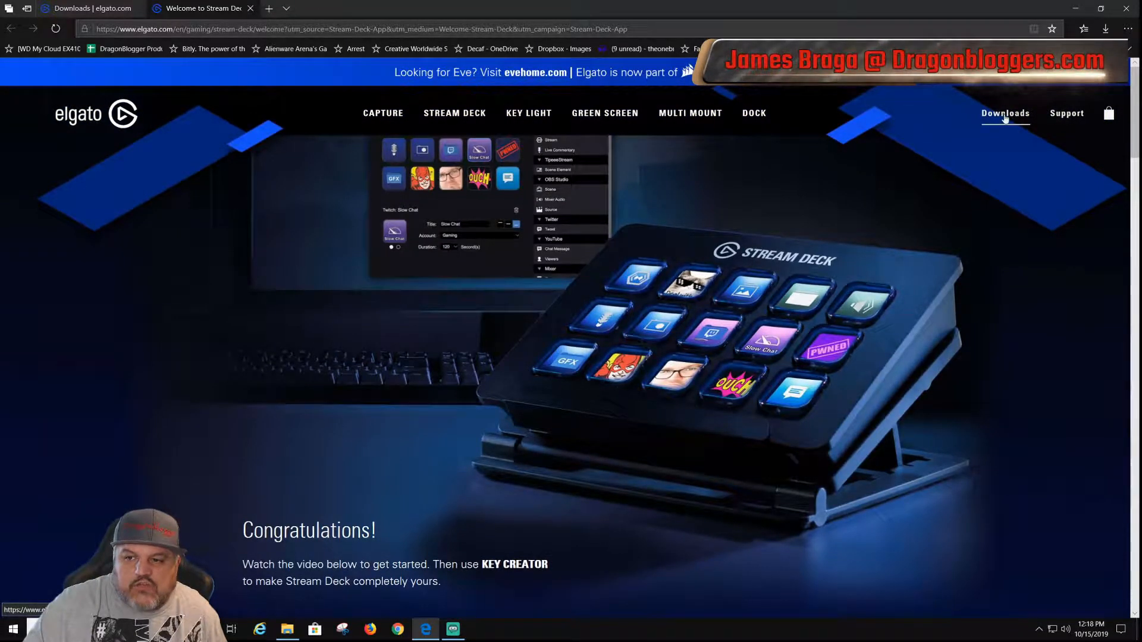
scroll(671, 340, down, 4)
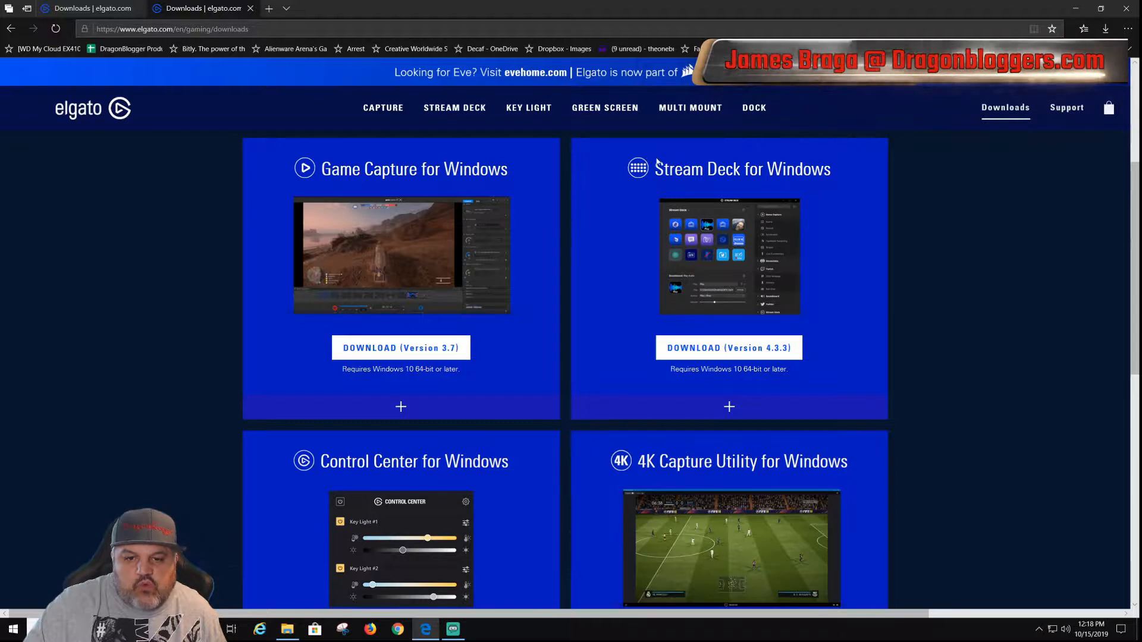
drag(654, 169, 858, 196)
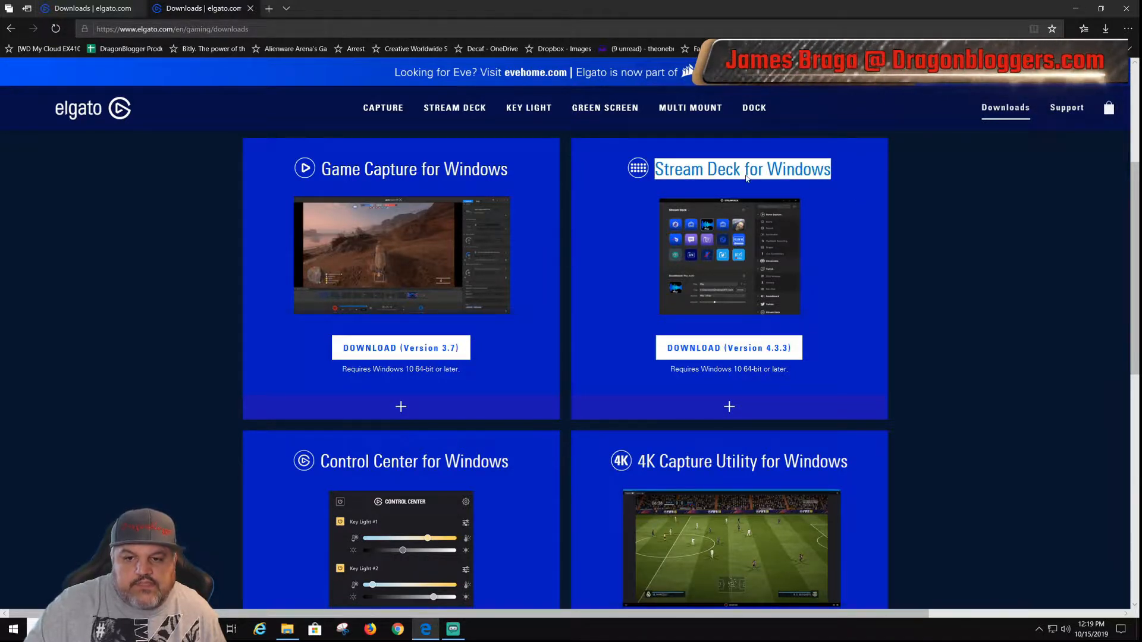
click(730, 406)
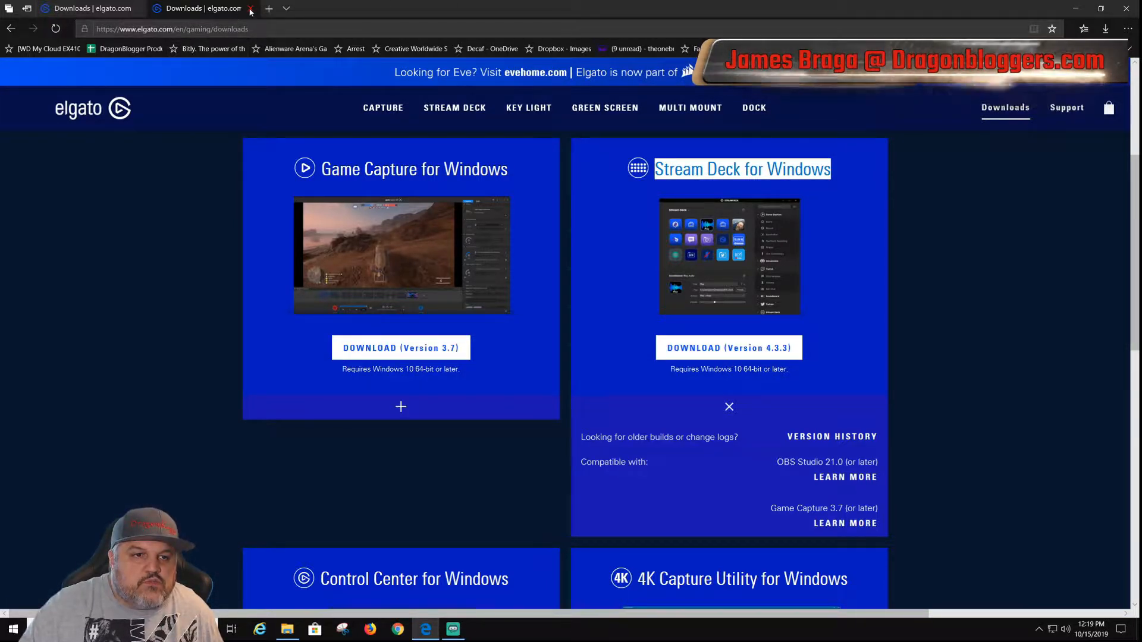
Step: Launch the Stream Deck application from the desktop and switch to the Default Profile
click(1078, 9)
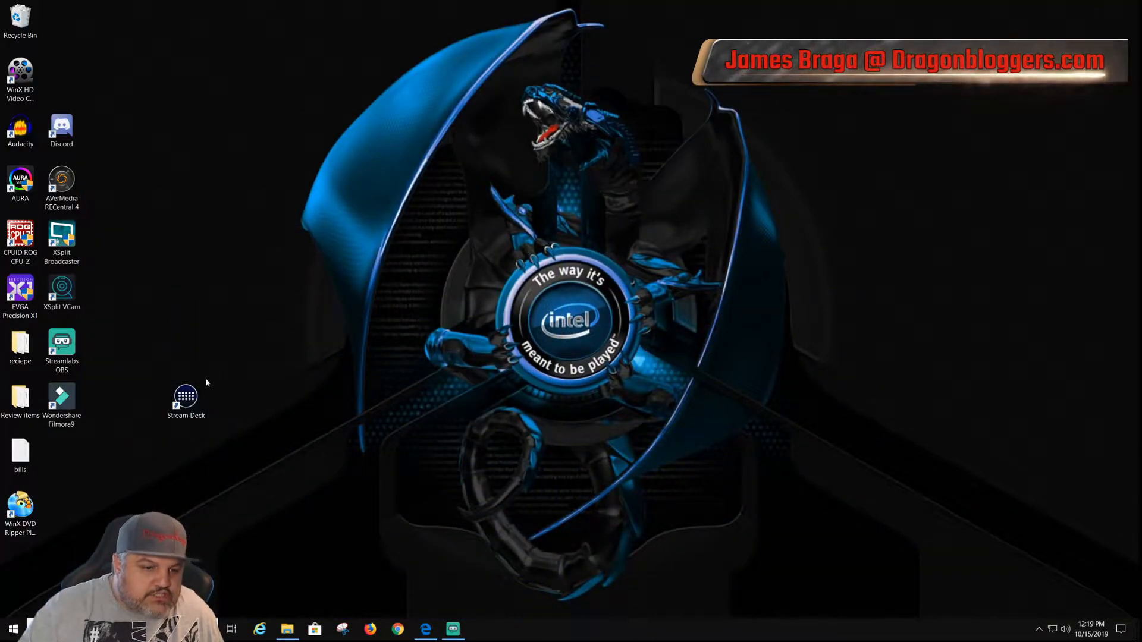
click(189, 397)
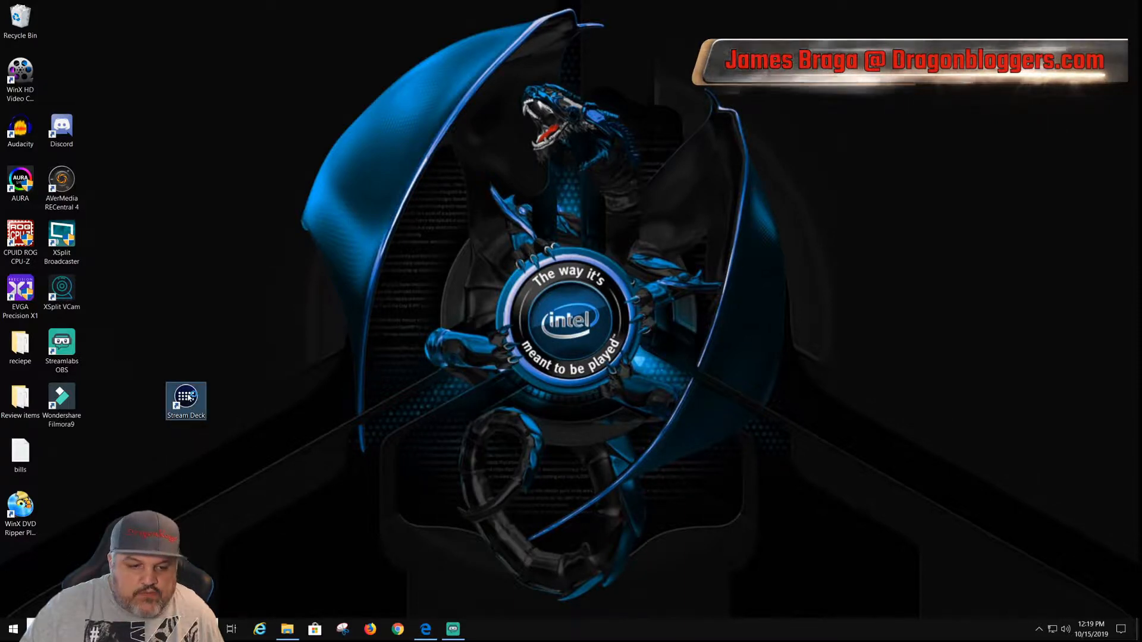
double_click(186, 398)
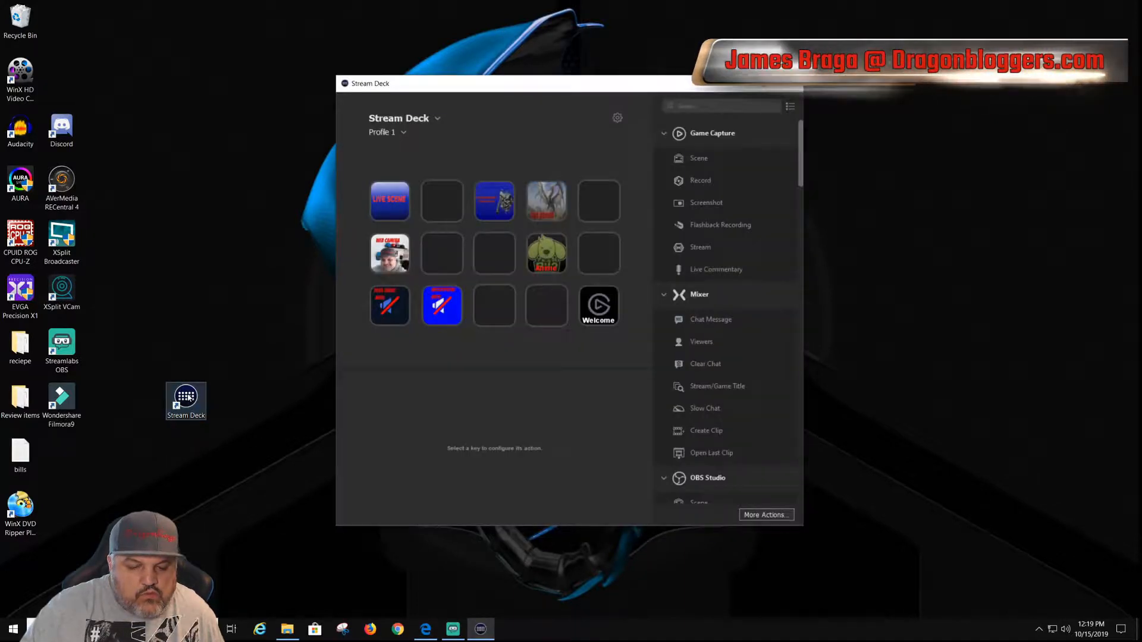
click(387, 132)
click(397, 157)
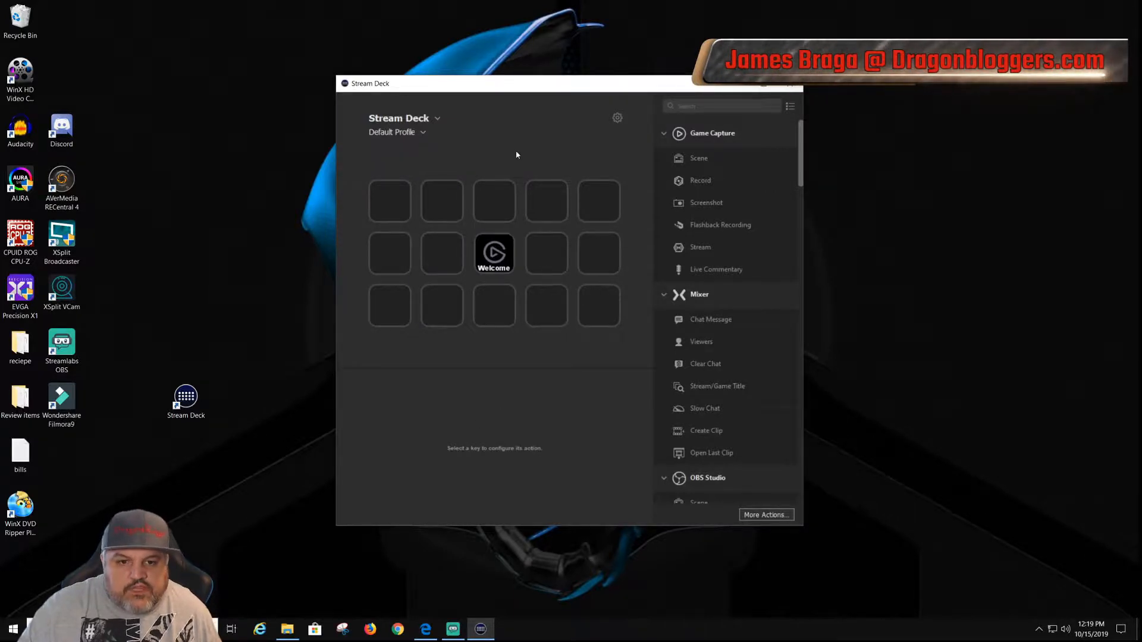
Step: Inspect the title and URL settings of the Welcome key in the Default Profile
click(496, 261)
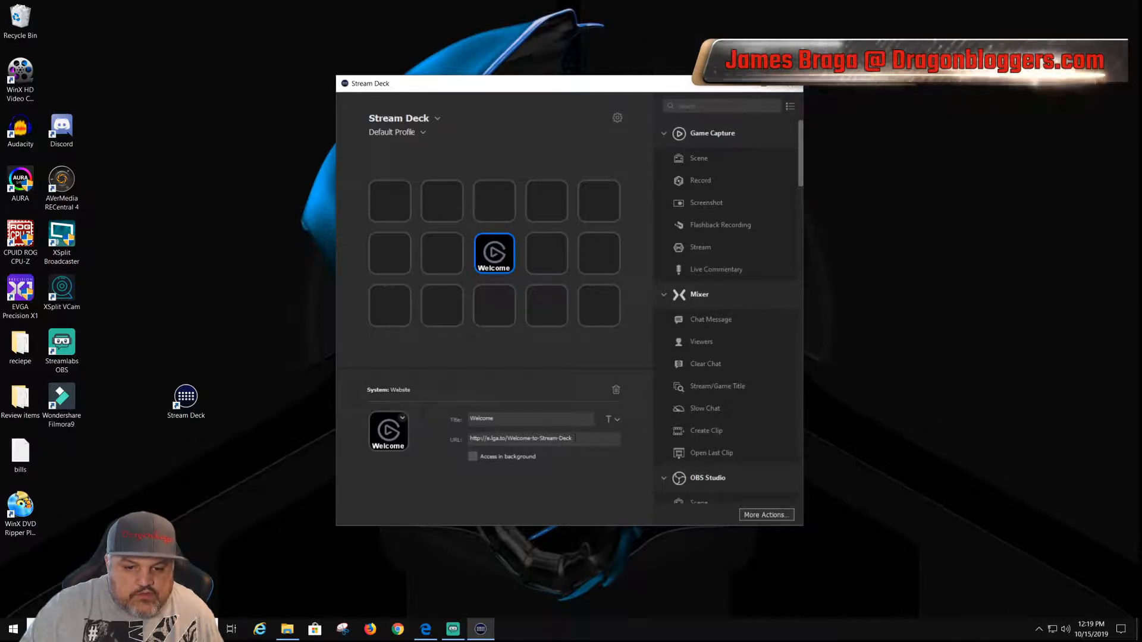
drag(575, 439, 470, 438)
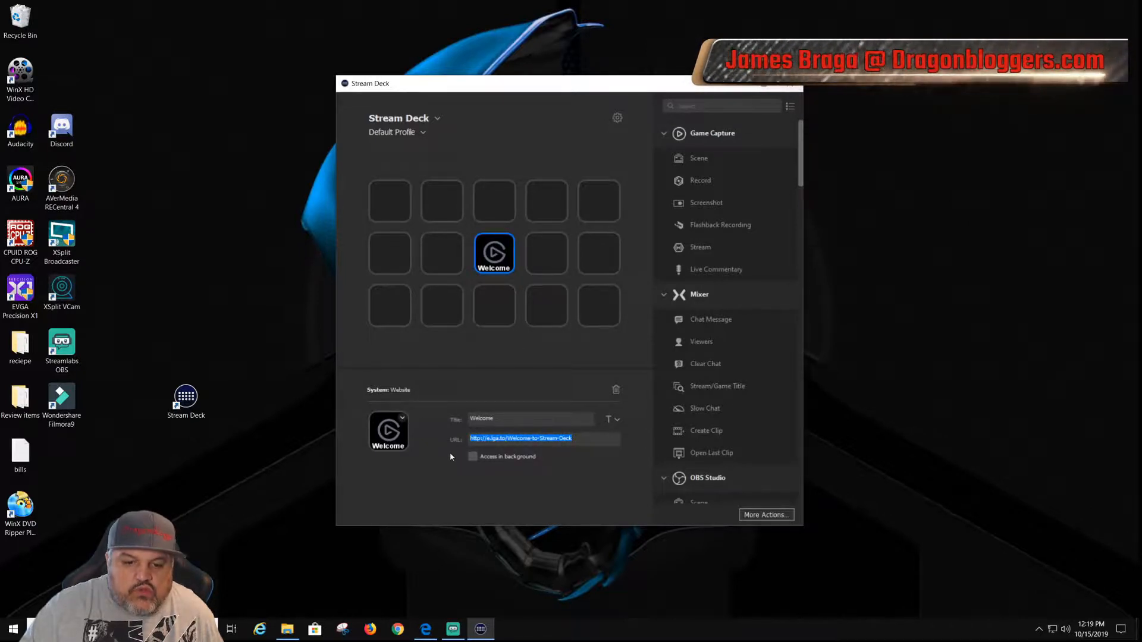
click(499, 419)
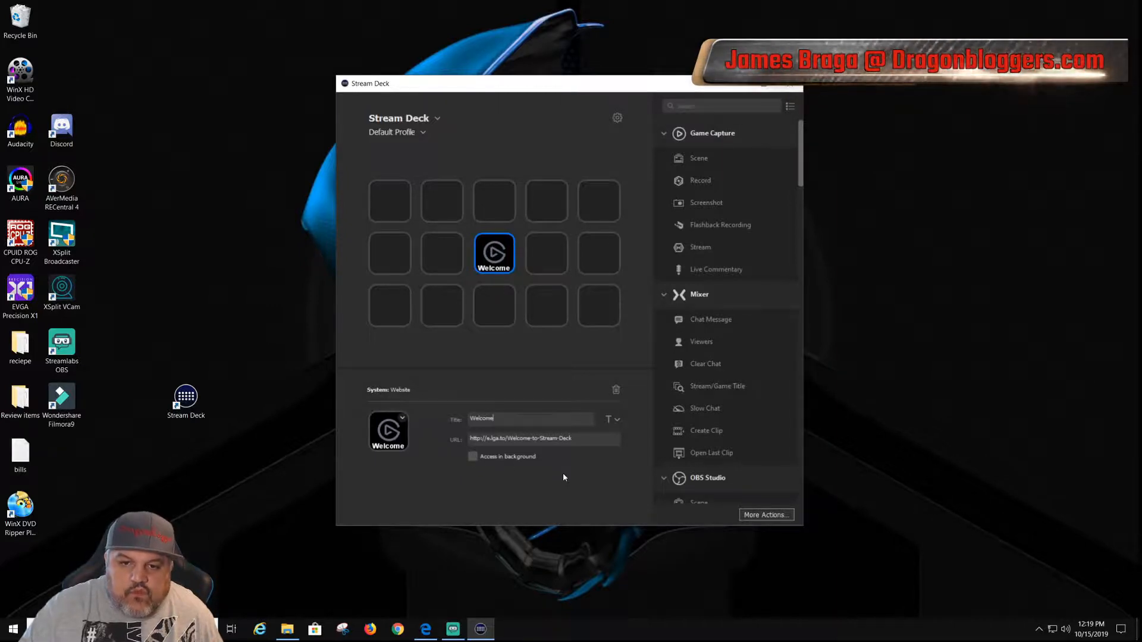
Step: Review the available profile choices and the device choices for the Stream Deck
click(423, 132)
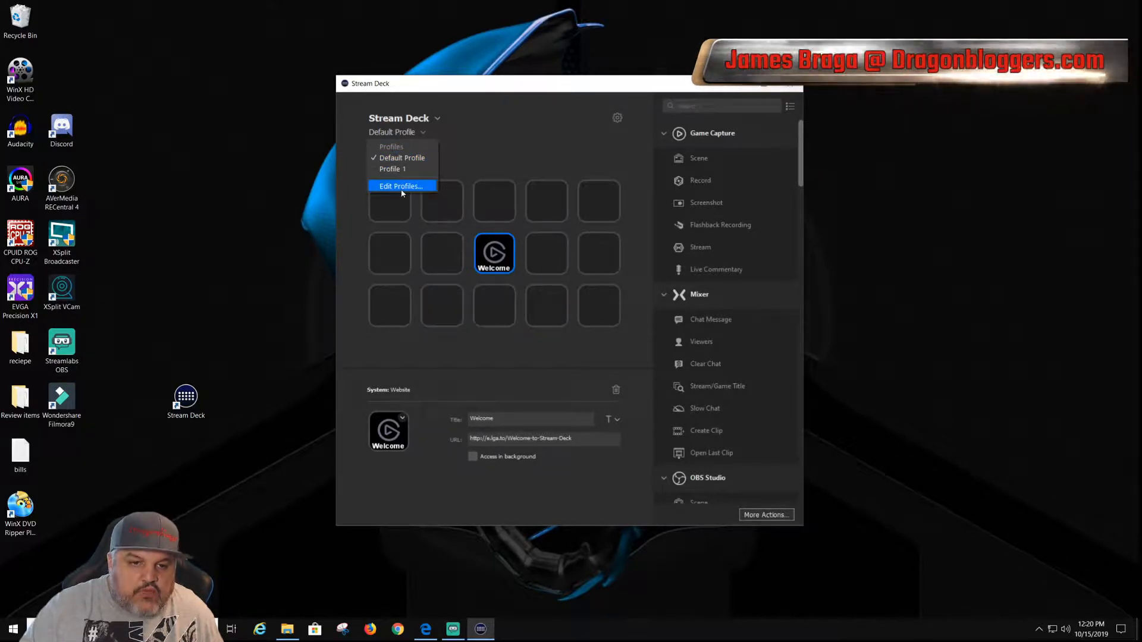
click(473, 131)
click(437, 119)
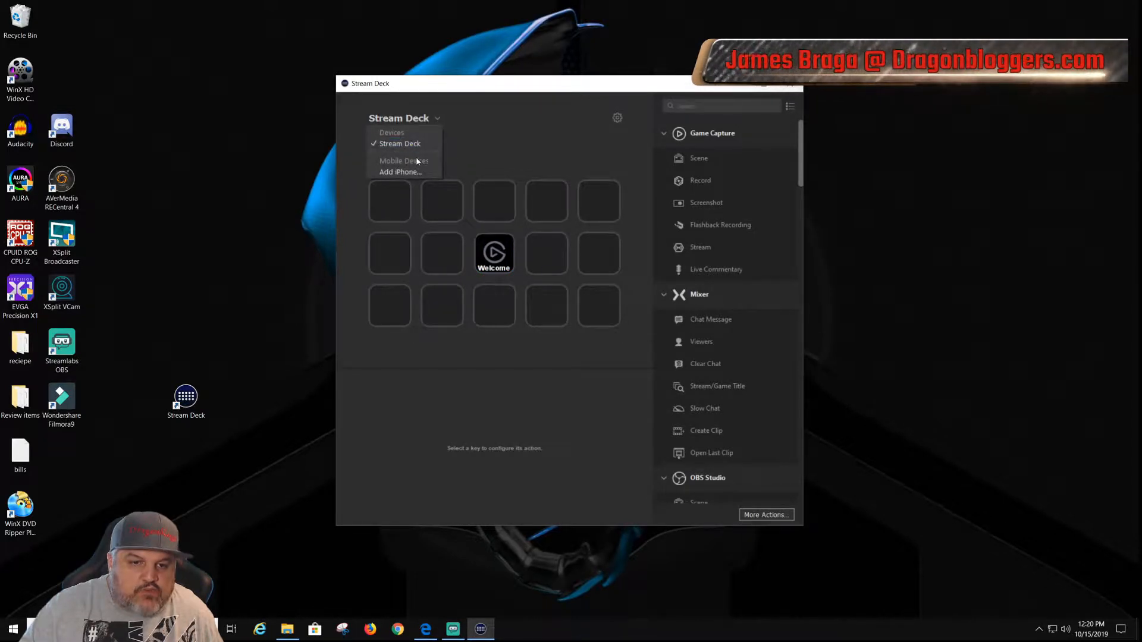
click(493, 172)
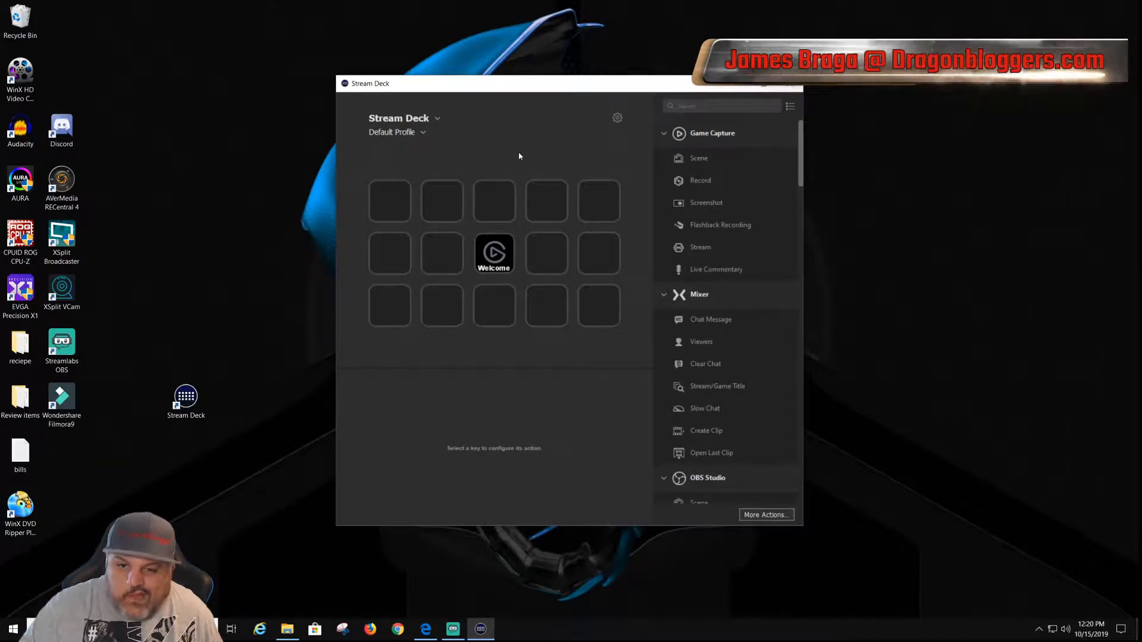
Step: Check the account types offered in the preferences and view the Twitter authorization form, leaving without signing in
click(618, 120)
click(453, 216)
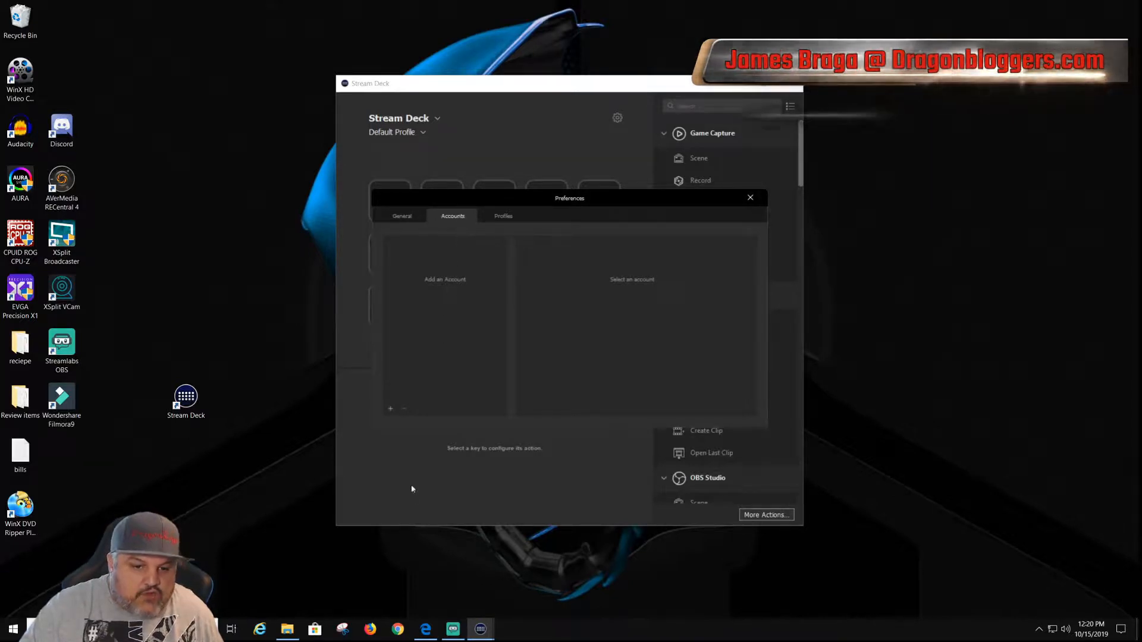
click(390, 408)
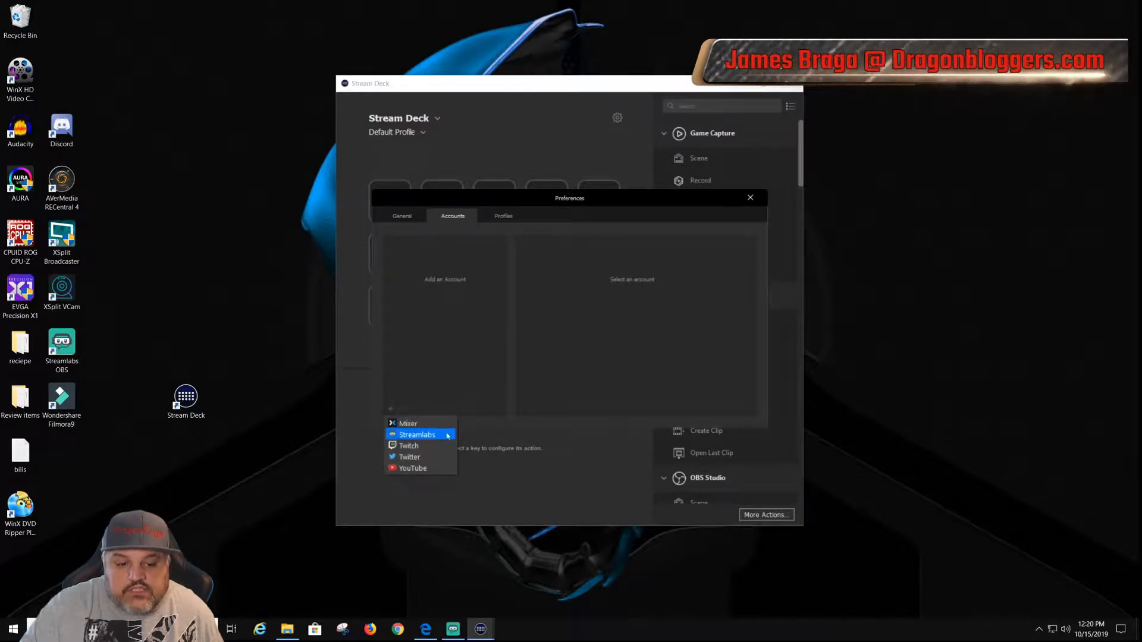
click(420, 458)
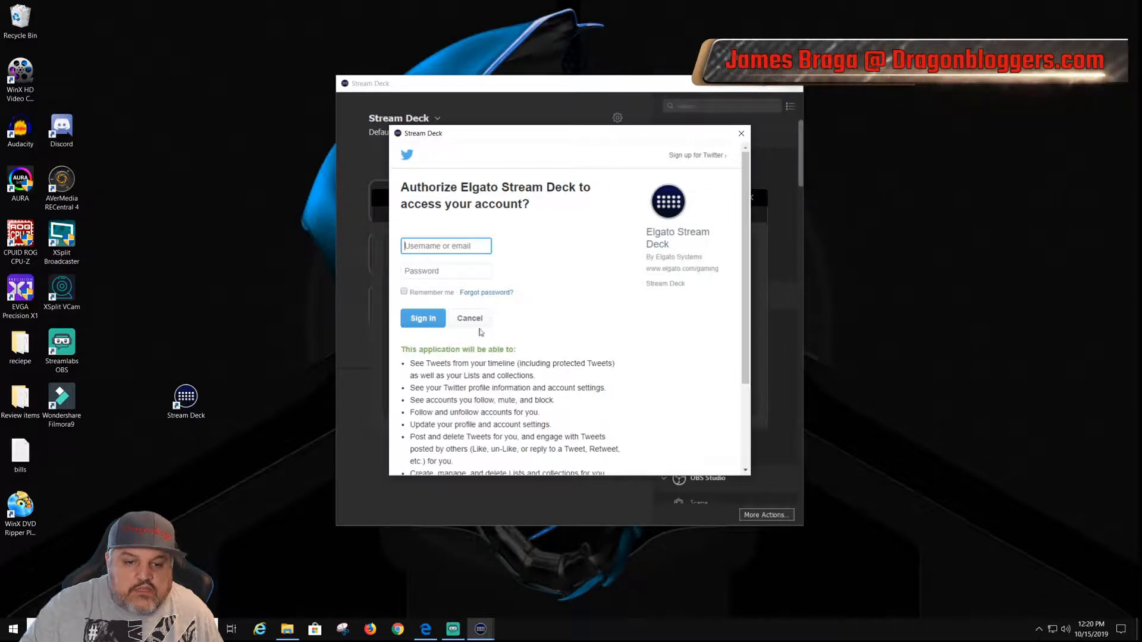
click(741, 133)
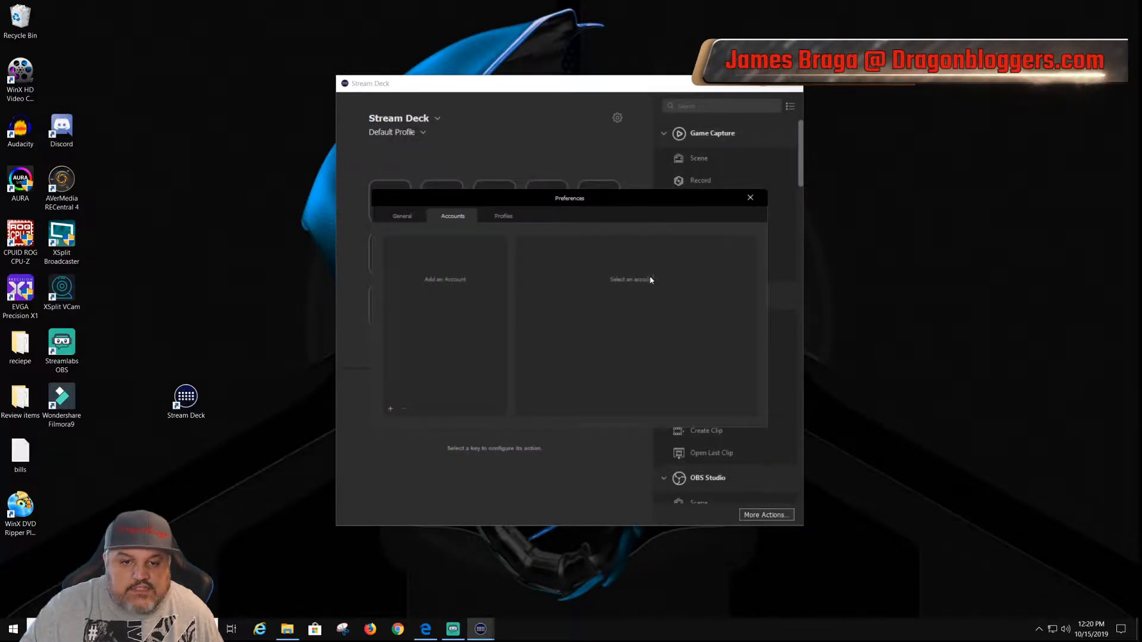
Step: Rename Profile 1 as "KillerJ's Mian" in the profile preferences
click(502, 216)
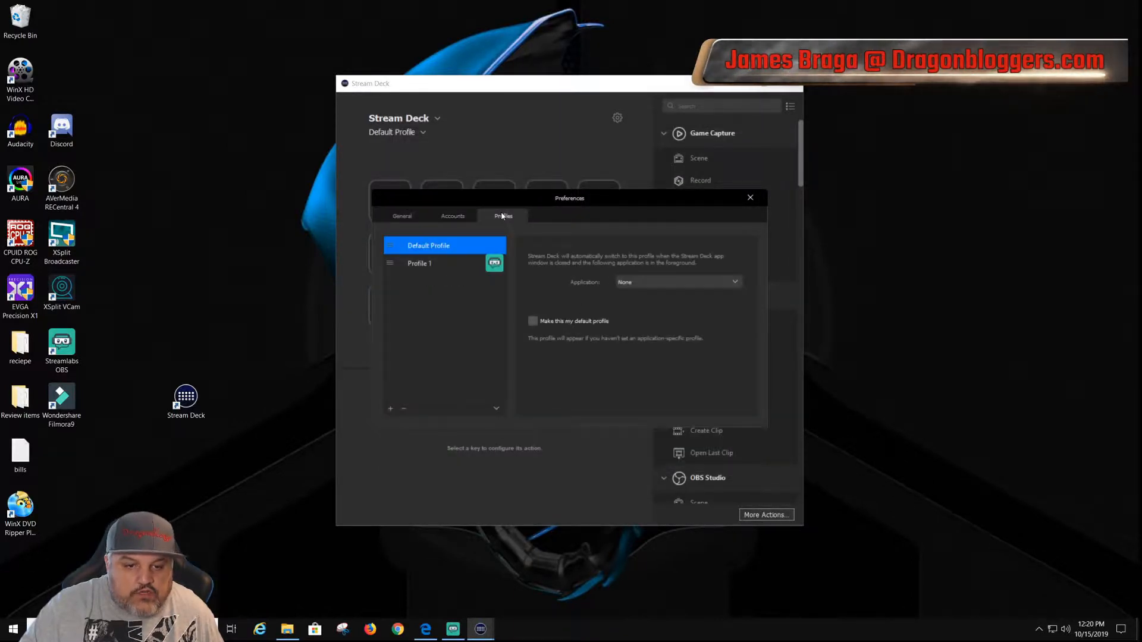
click(424, 264)
right_click(425, 264)
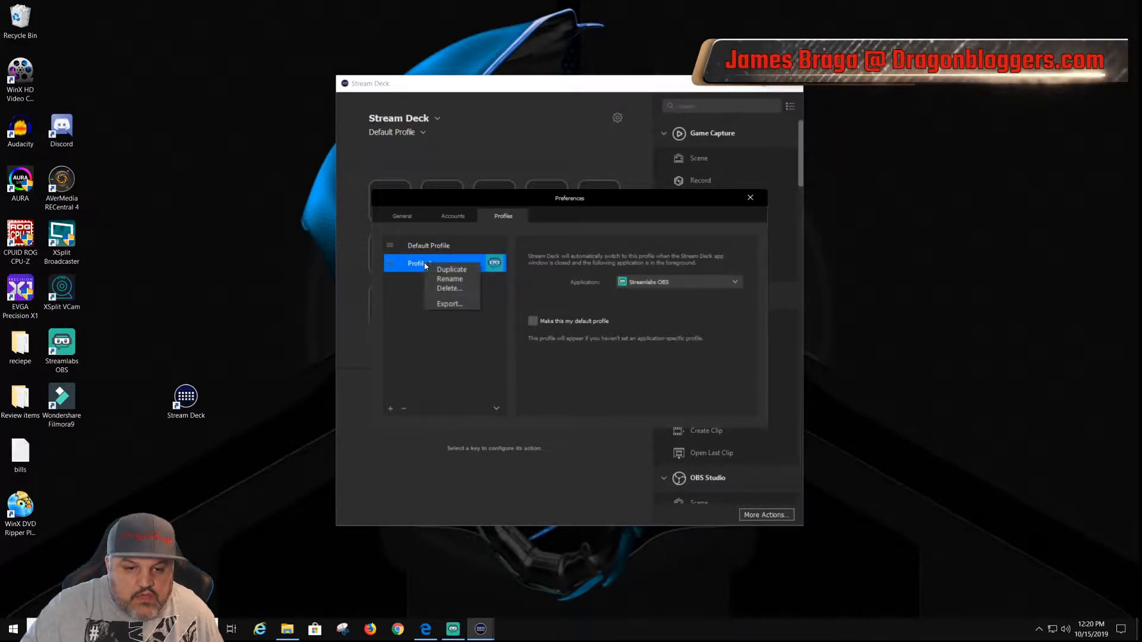
click(455, 282)
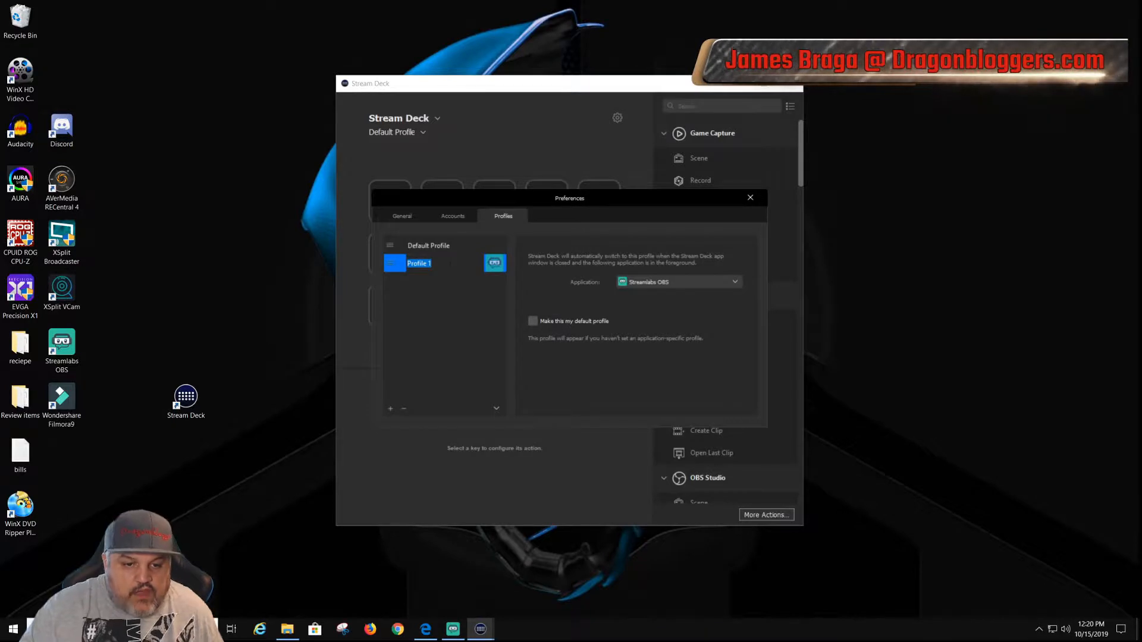
key(BackSpace)
text(K)
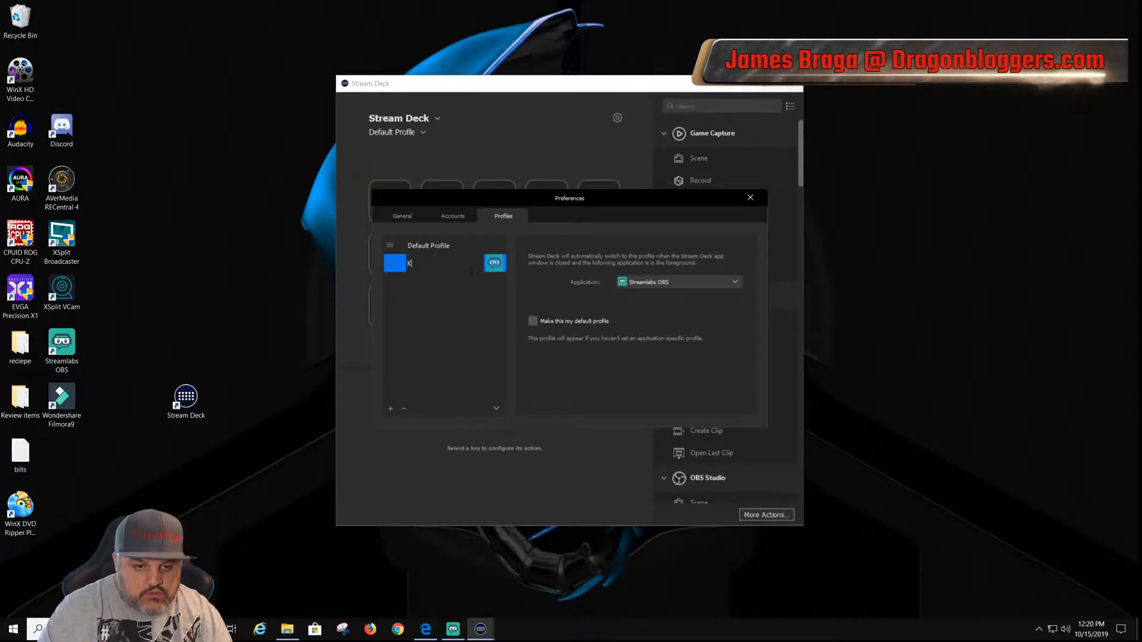
text(iller)
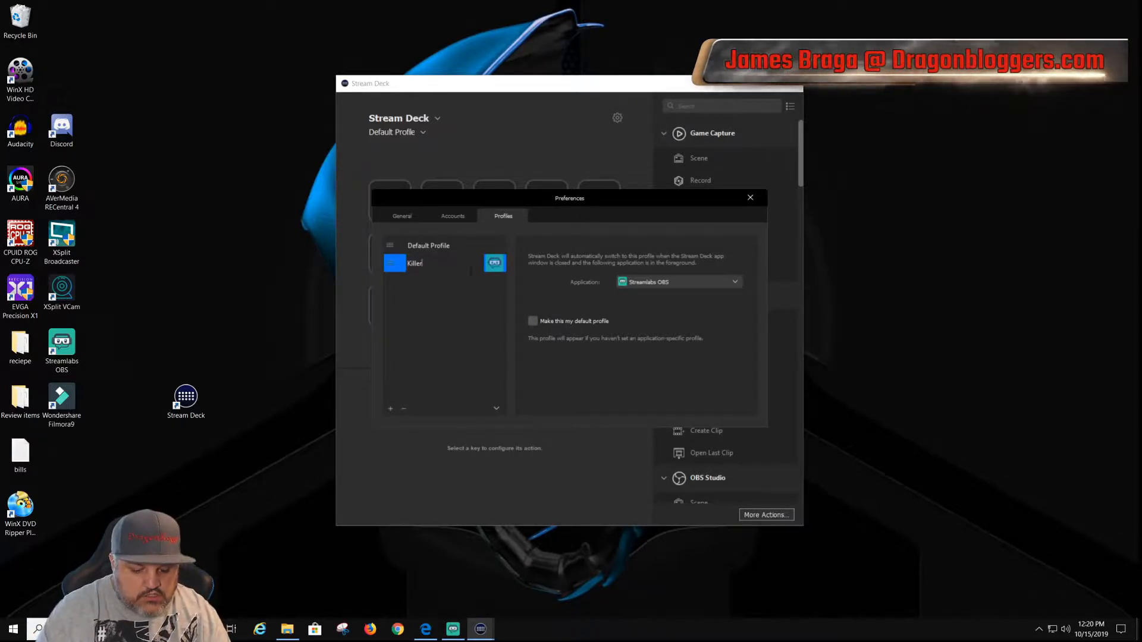
text(J's Mian)
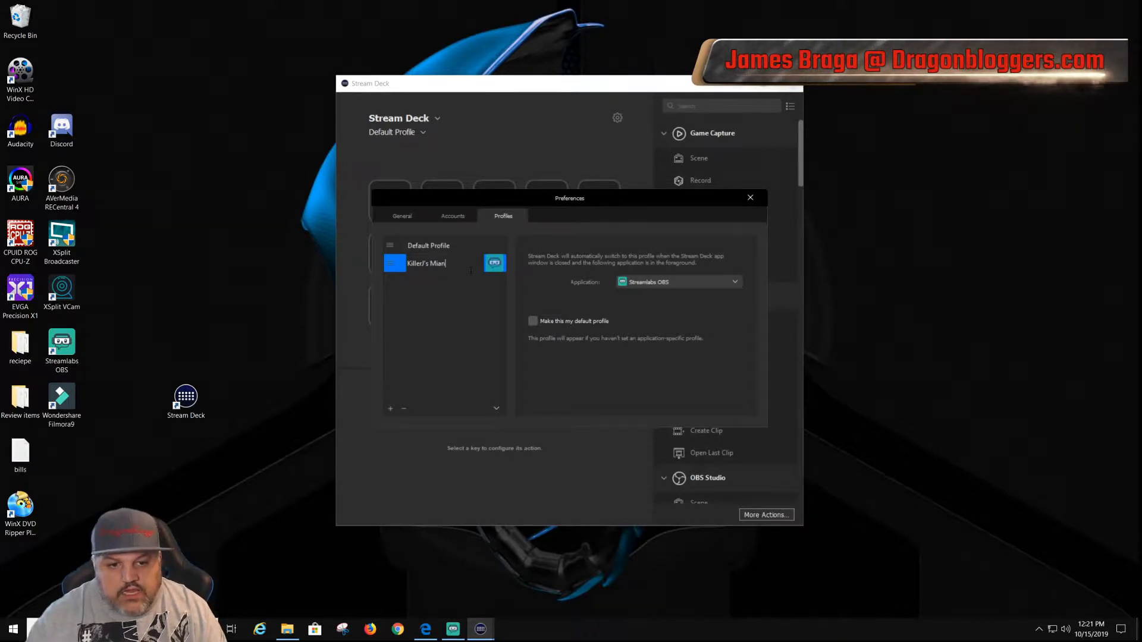
click(418, 354)
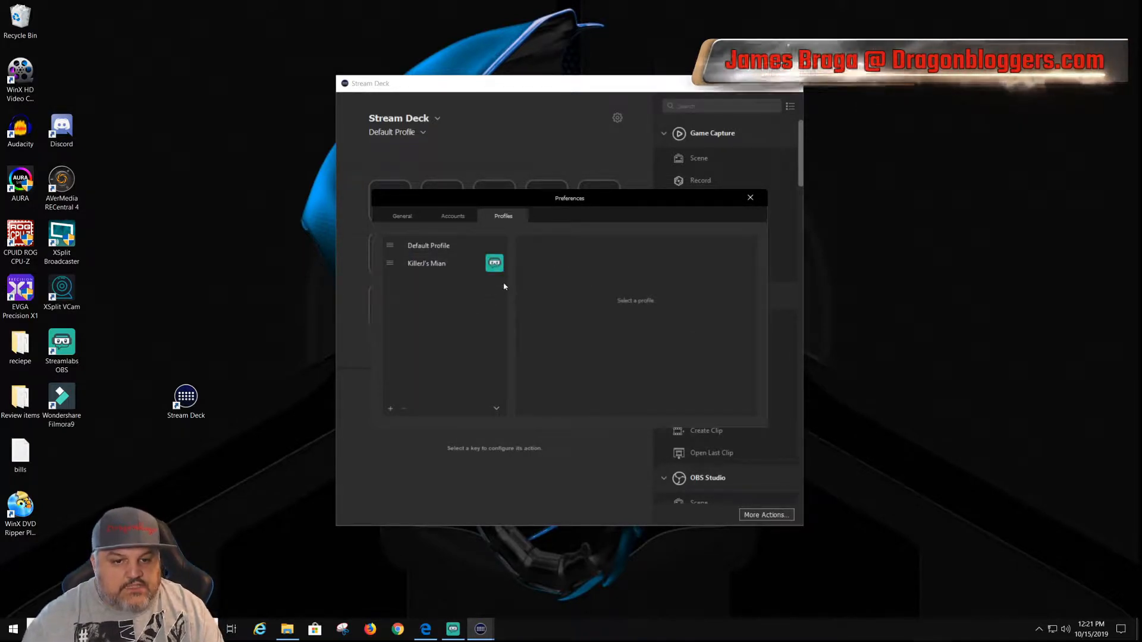
Step: View the management actions offered for the KillerJ's Mian profile, such as duplicating and exporting
click(452, 266)
right_click(431, 263)
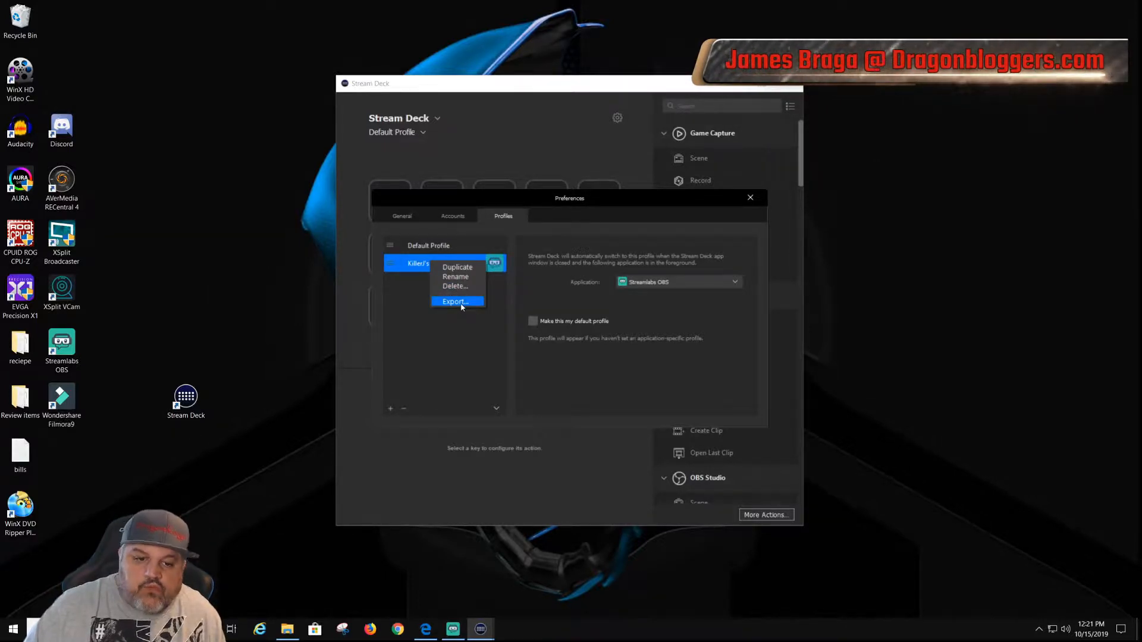
click(461, 364)
Step: Assign Streamlabs OBS as the application that triggers the Default Profile, and close the preferences
click(434, 248)
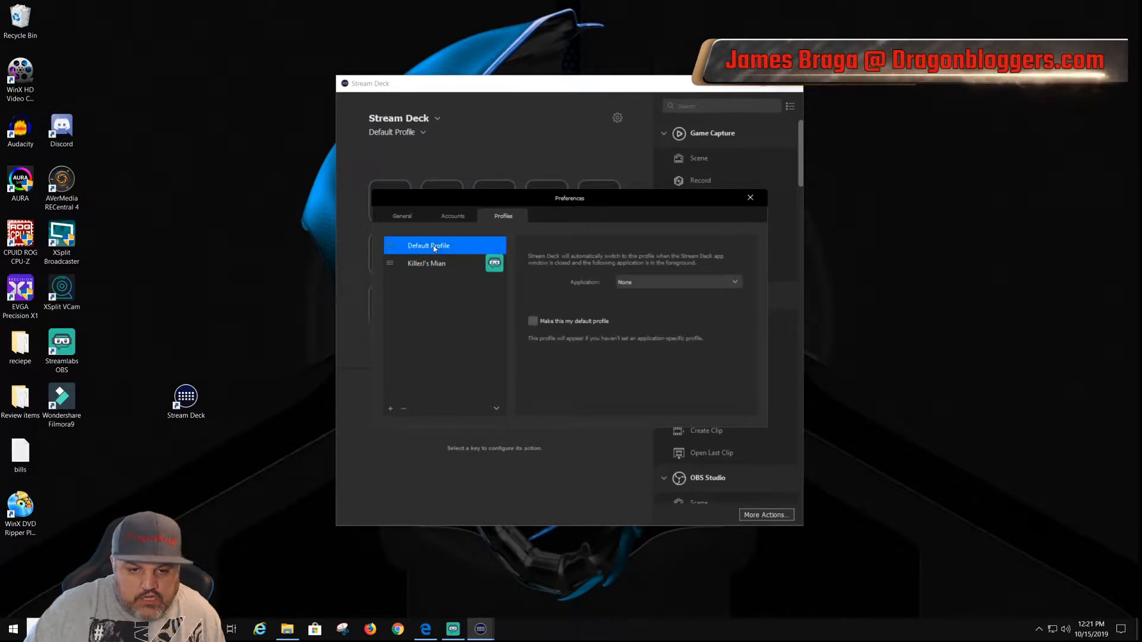
click(682, 289)
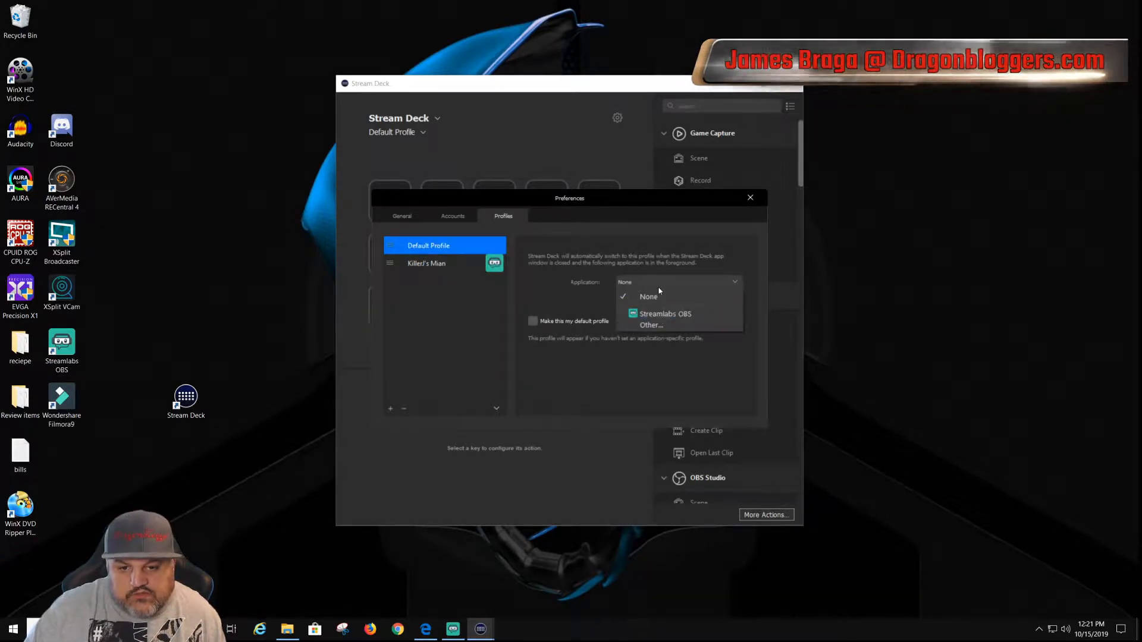
click(447, 267)
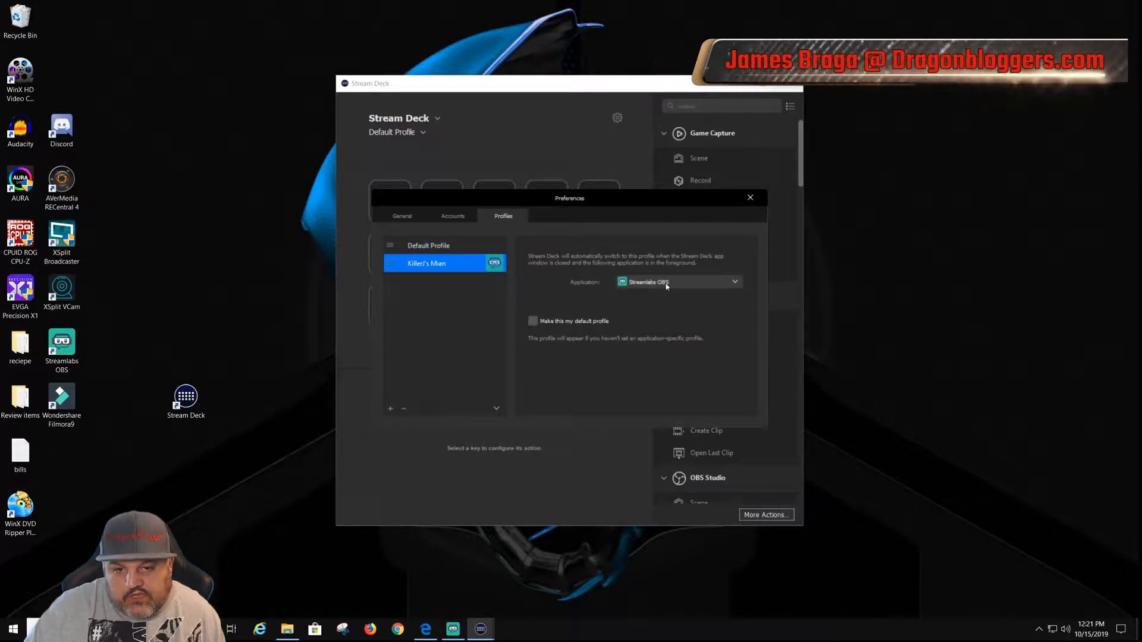
click(457, 246)
click(658, 283)
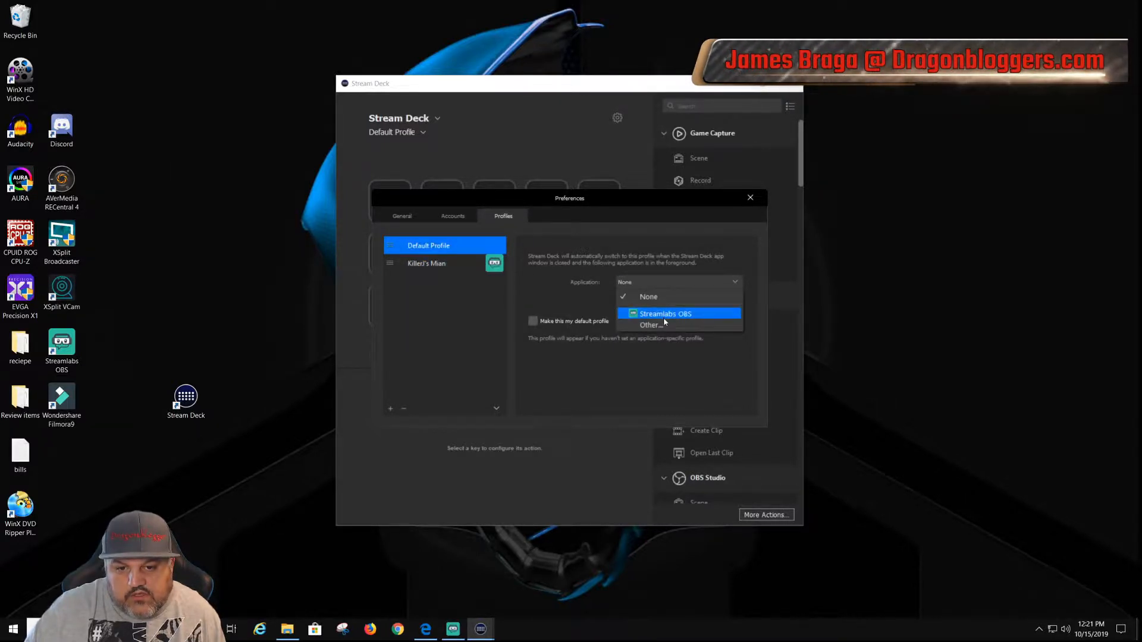
click(663, 315)
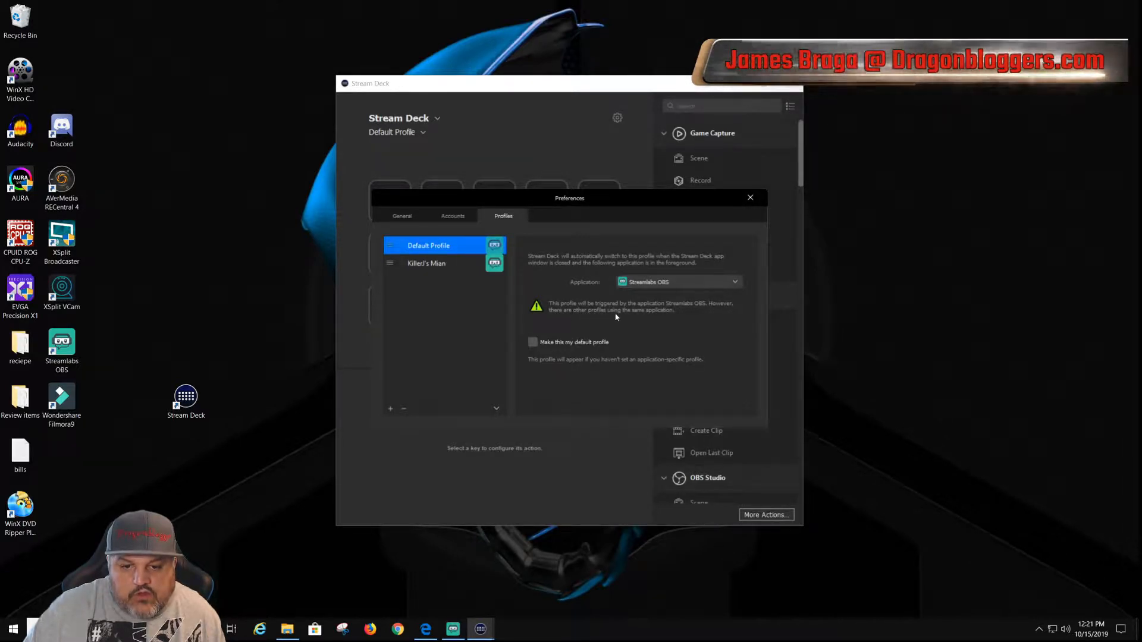
click(667, 283)
click(658, 311)
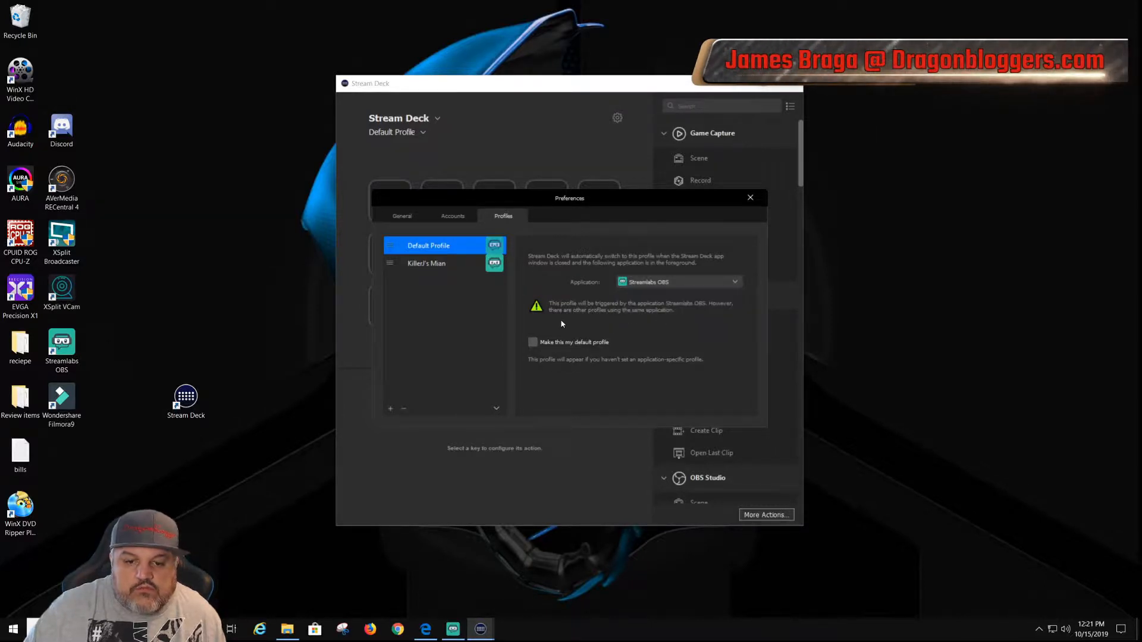
click(750, 198)
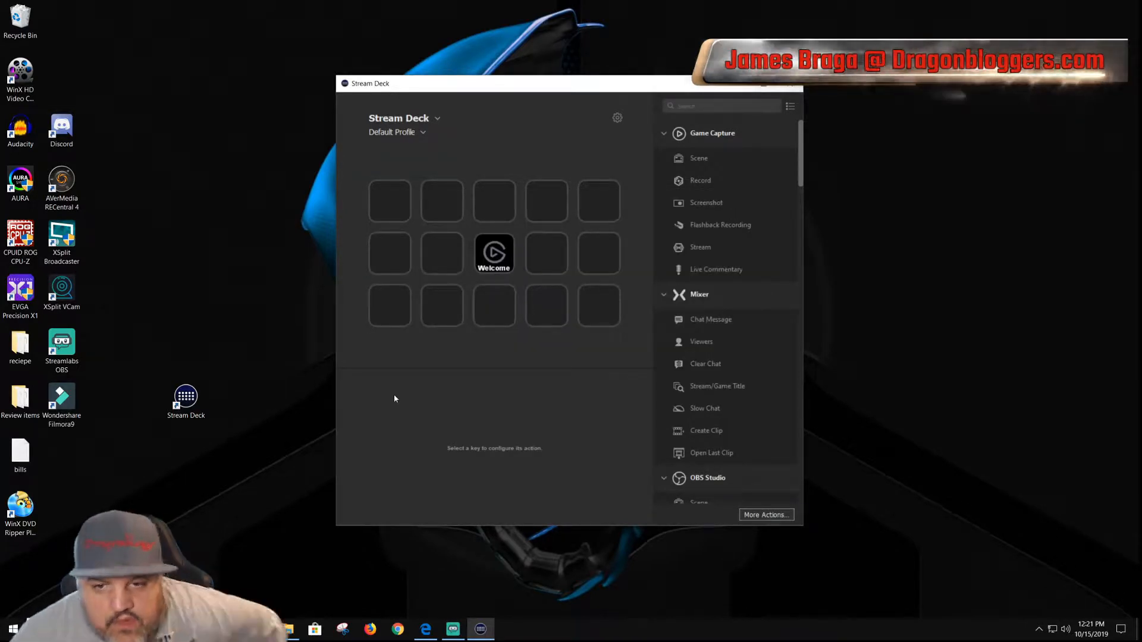
Step: Maximize the Stream Deck window and review the Mixer, OBS Studio, Soundboard and Stream Deck actions
click(763, 83)
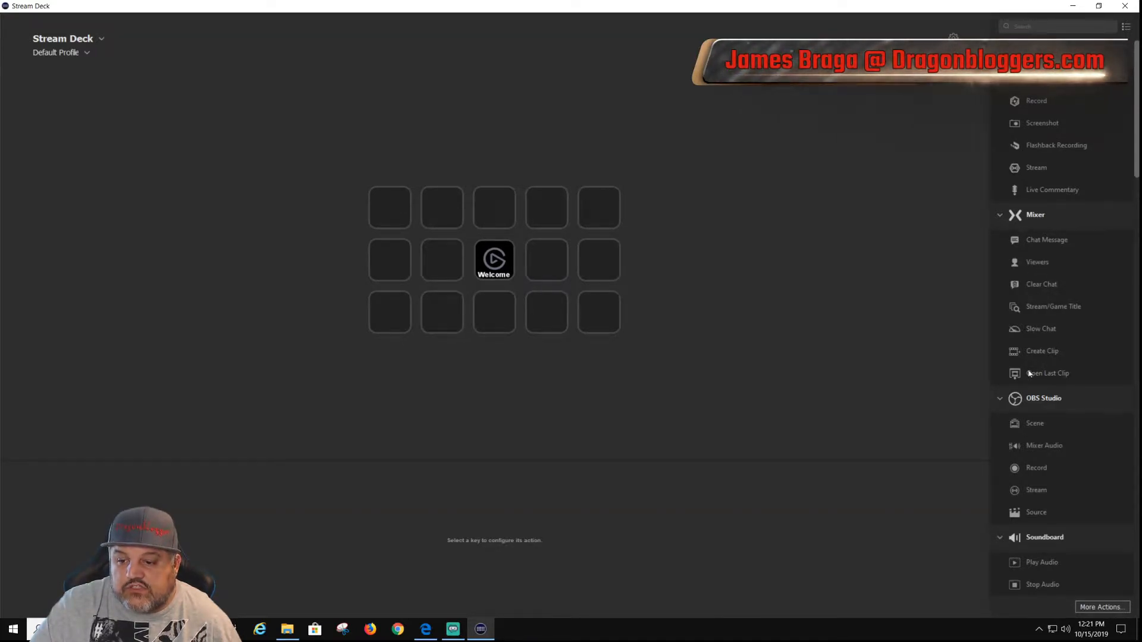
scroll(1052, 387, down, 1)
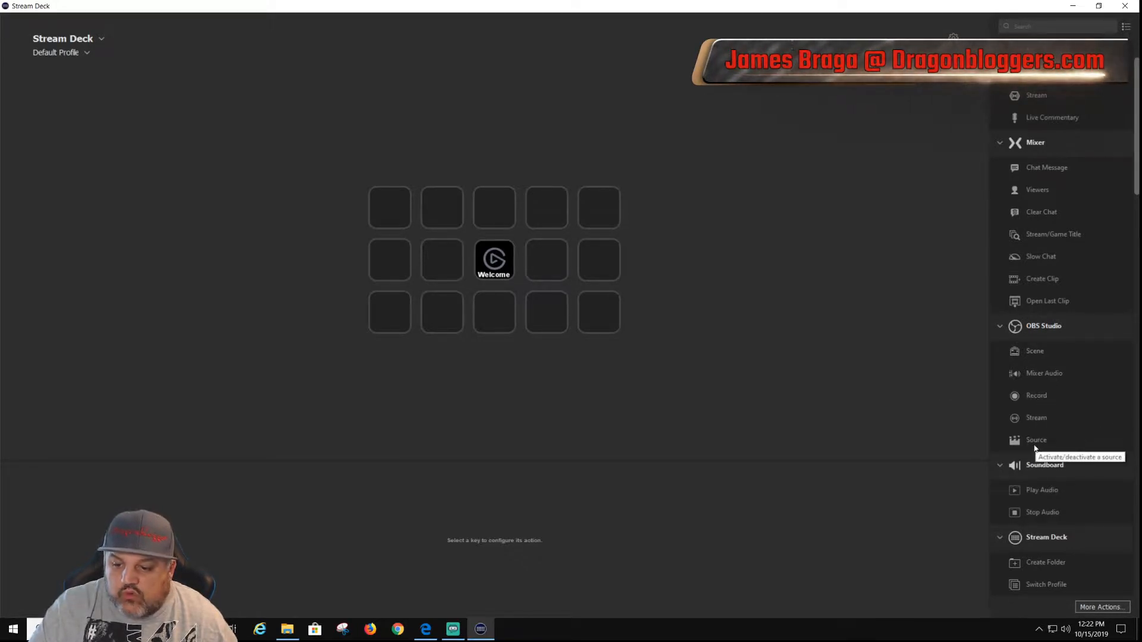
scroll(1035, 447, down, 4)
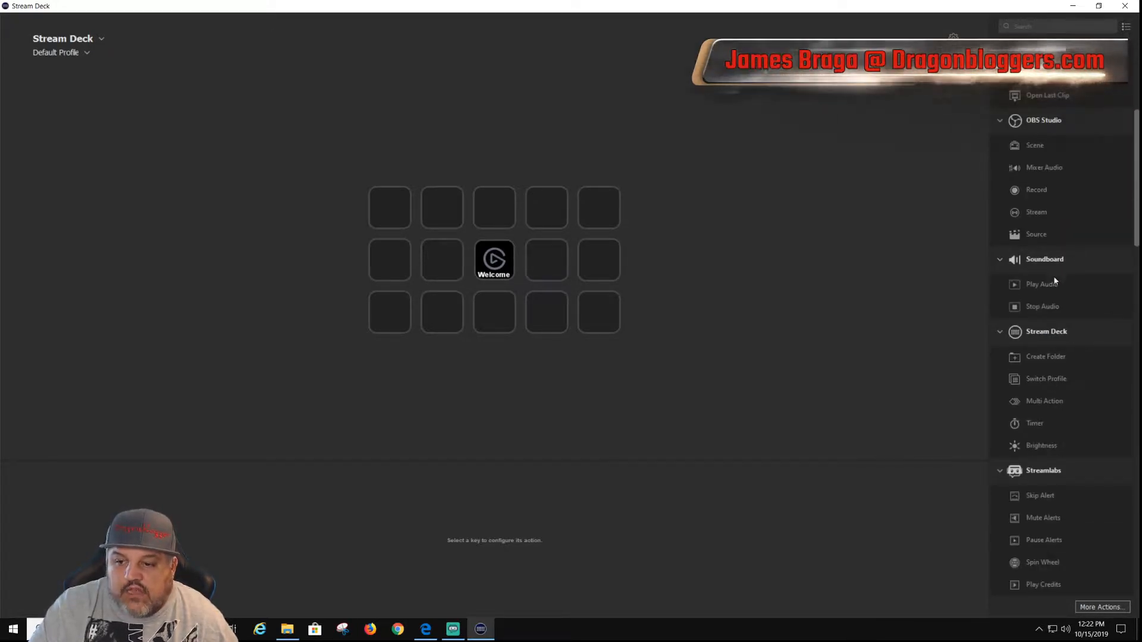
scroll(1048, 304, down, 1)
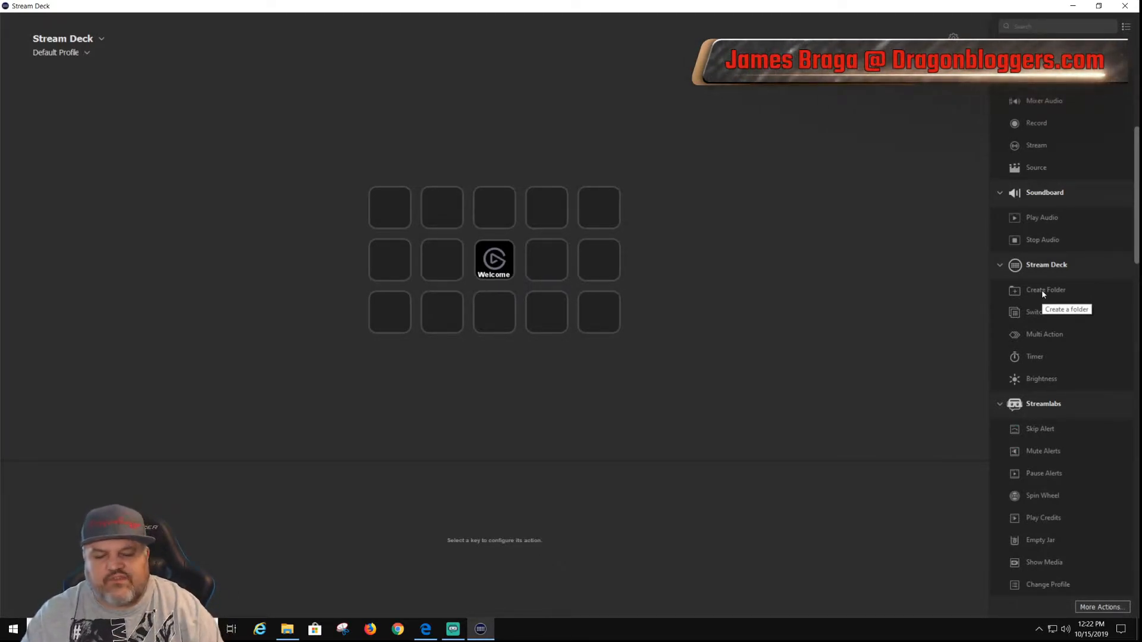
Step: Add a Create Folder action to the first key of the top row and title it "raid scene"
drag(1040, 290, 383, 212)
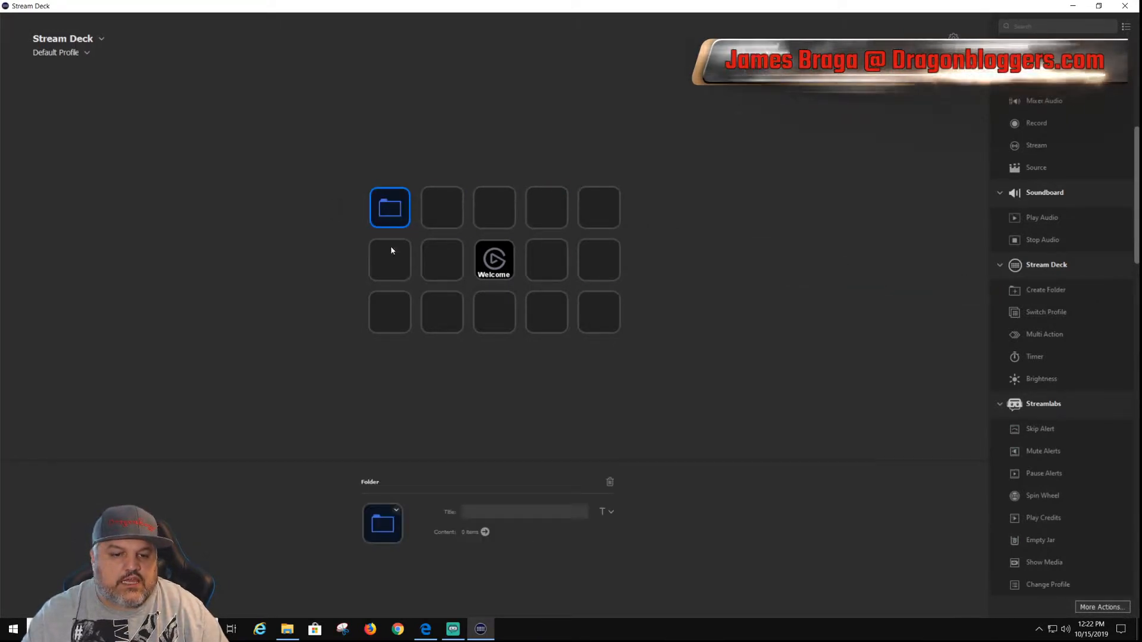
click(508, 511)
text(raid t)
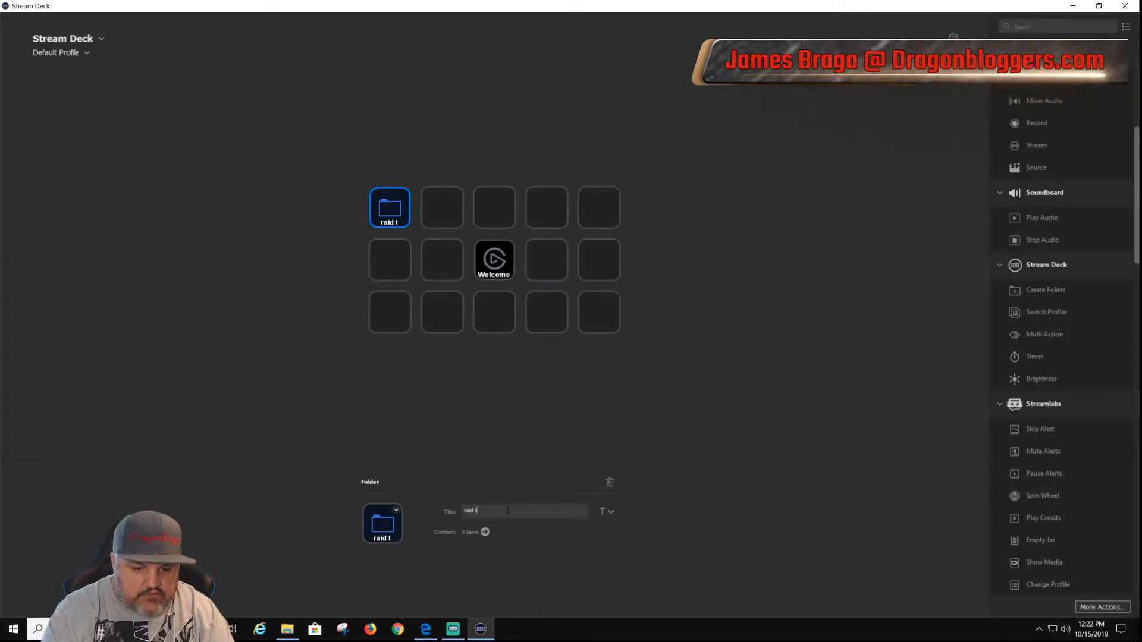
key(BackSpace)
text(sv)
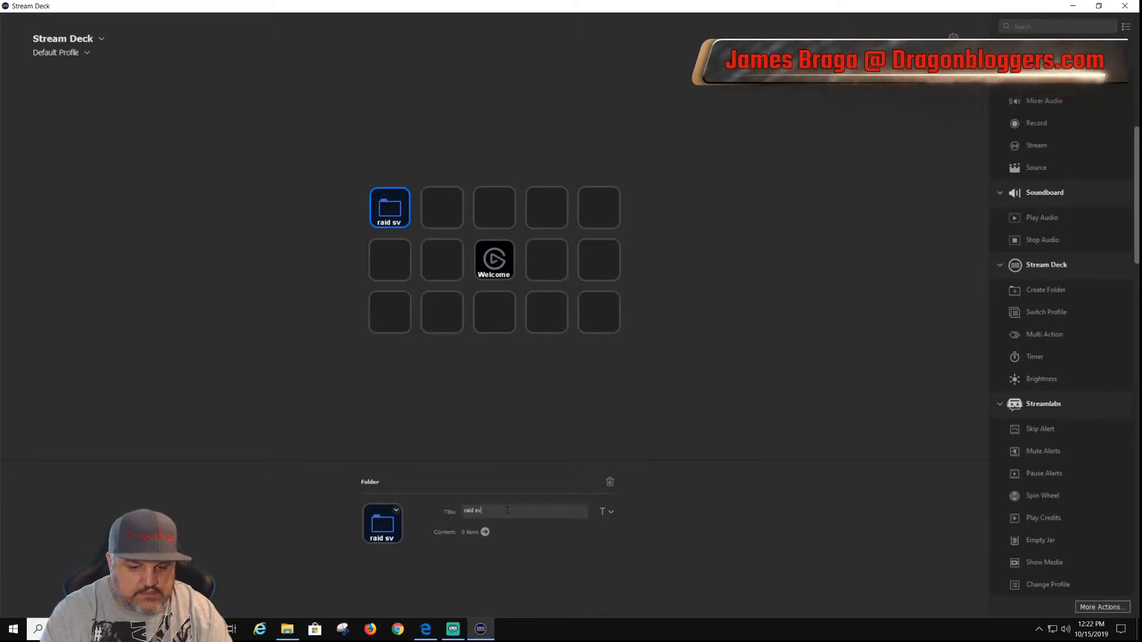
key(BackSpace)
text(cene)
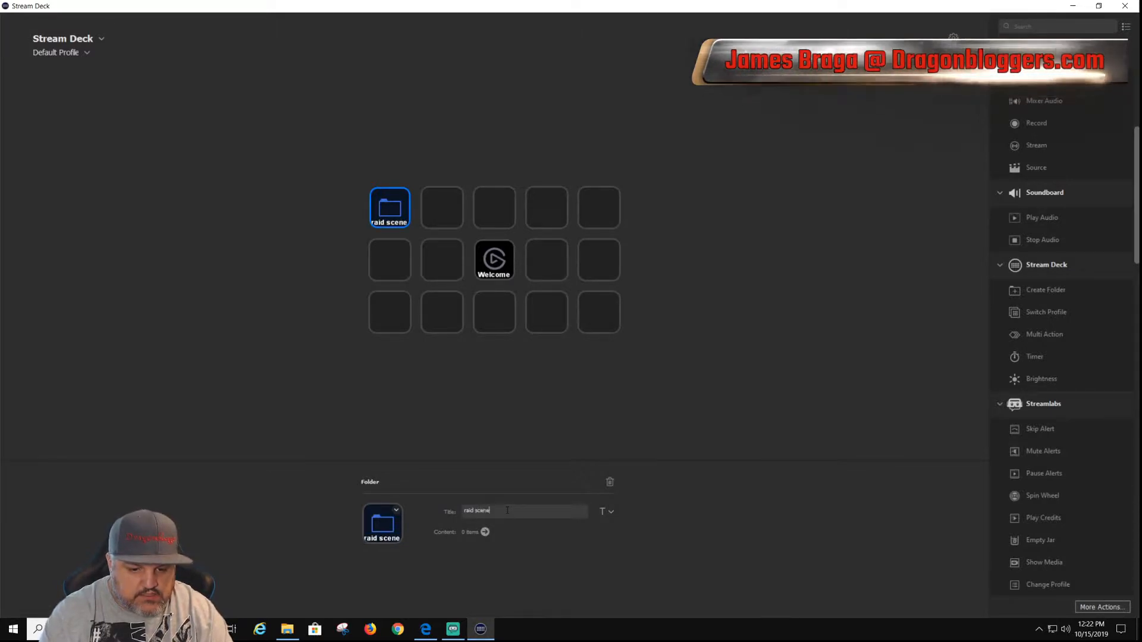
click(499, 427)
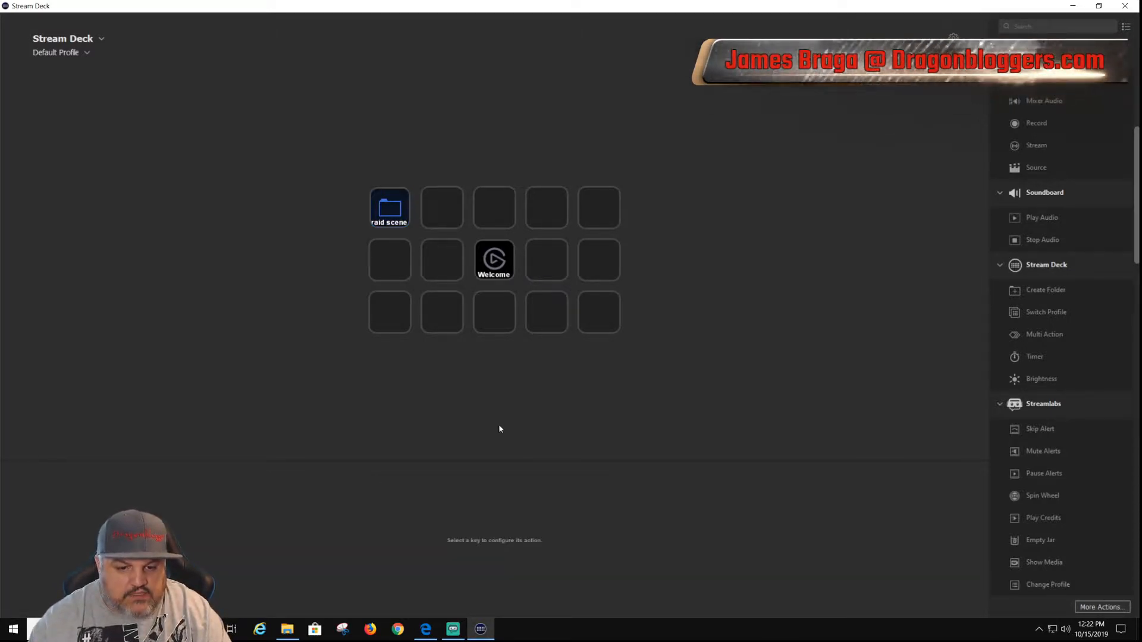
Step: Open the raid scene folder to view its empty key layout and return to the main key grid
double_click(379, 223)
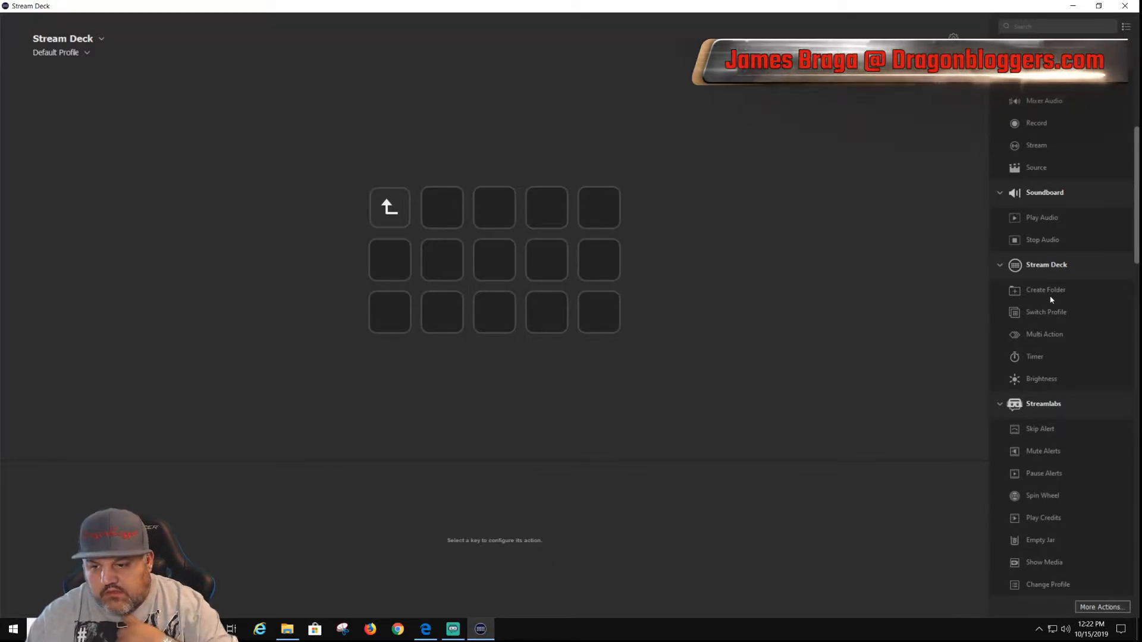
scroll(1031, 371, down, 2)
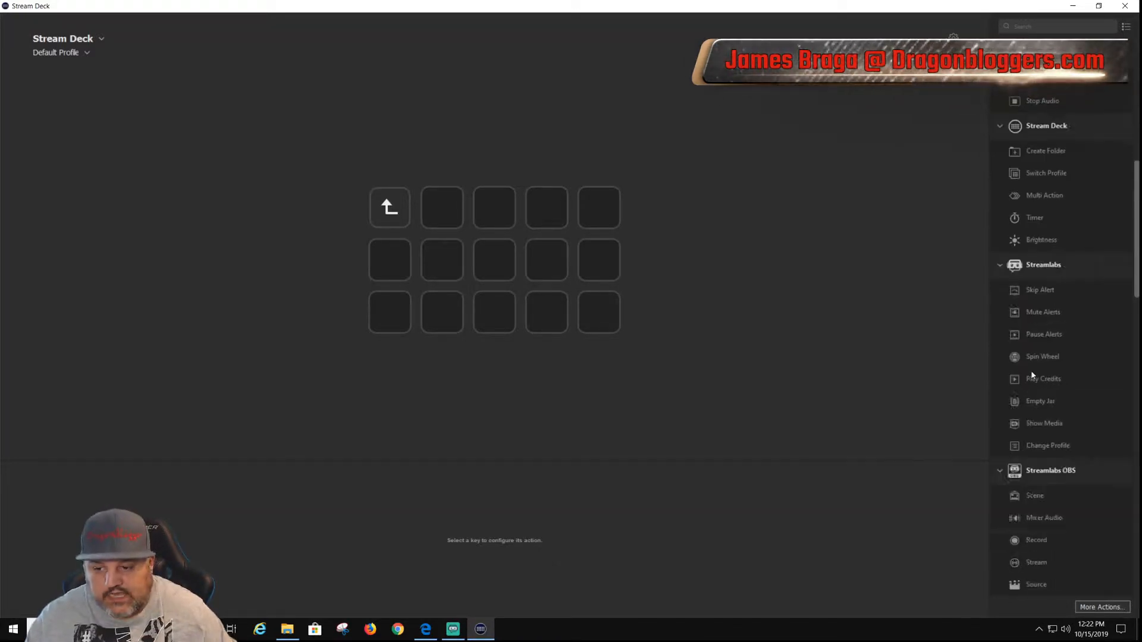
scroll(1057, 379, up, 3)
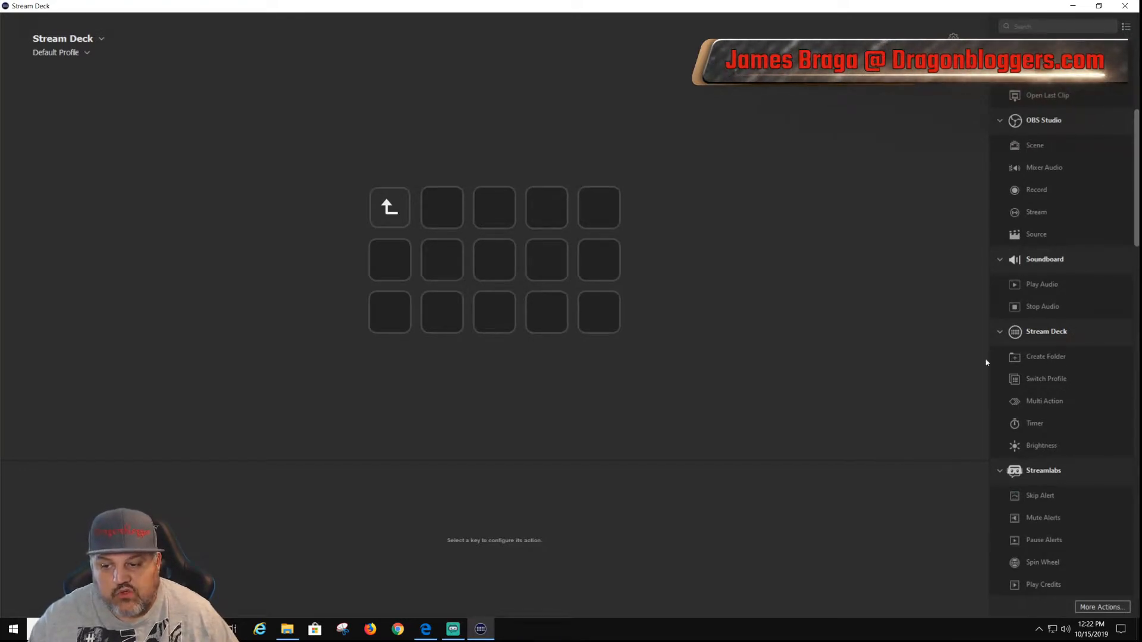
scroll(1046, 439, down, 2)
scroll(1049, 376, up, 2)
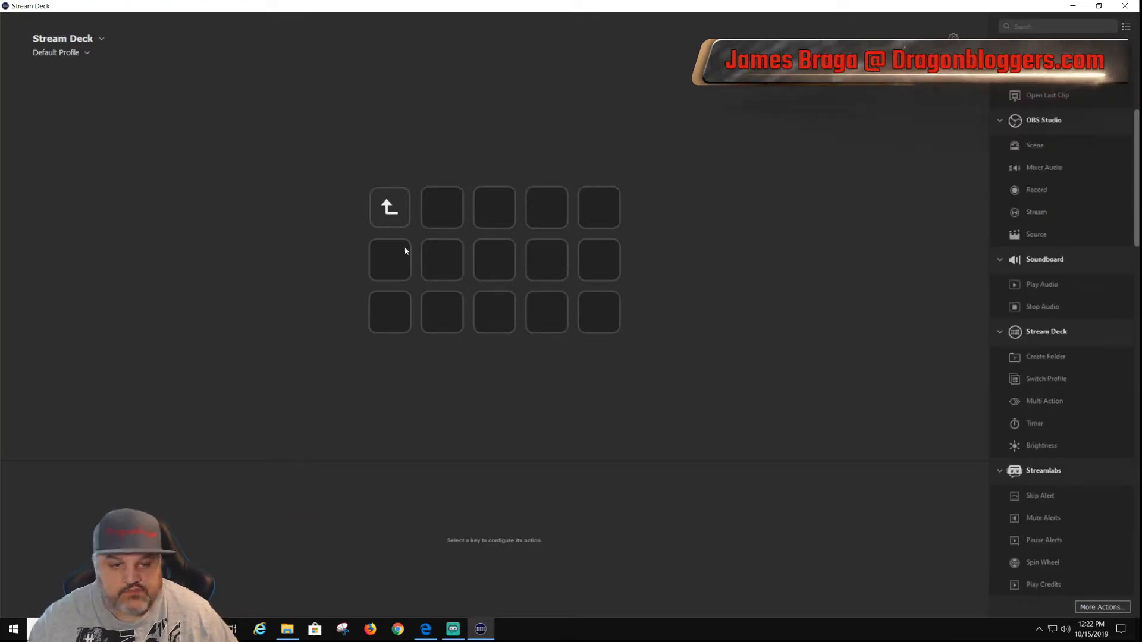
double_click(397, 200)
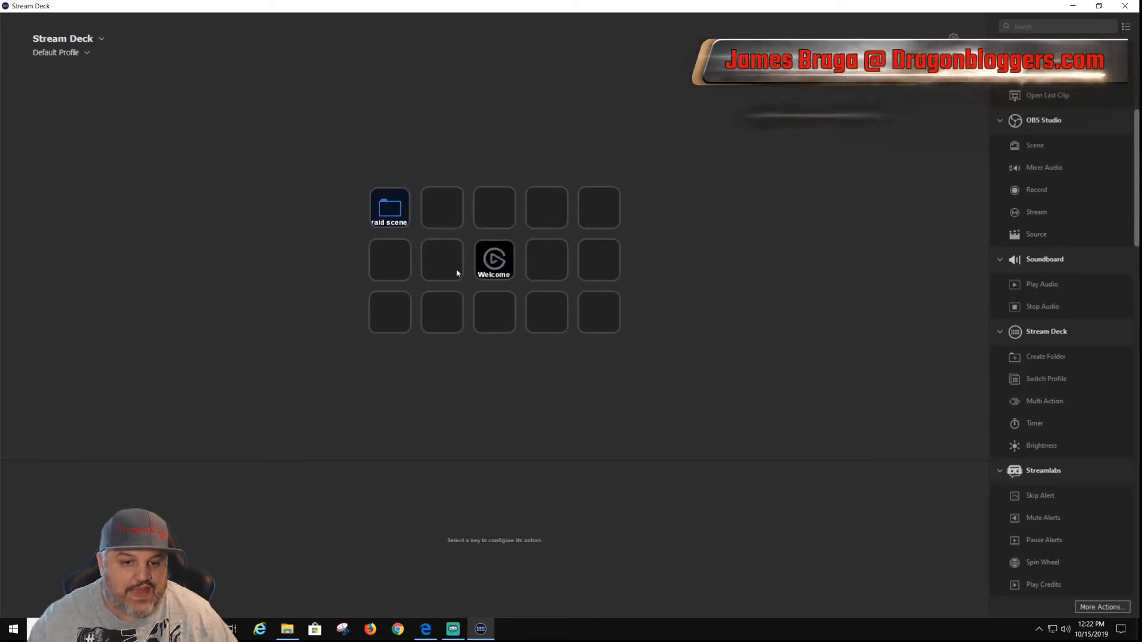
Step: Delete the raid scene folder from the first key, confirming the removal
click(397, 210)
right_click(396, 209)
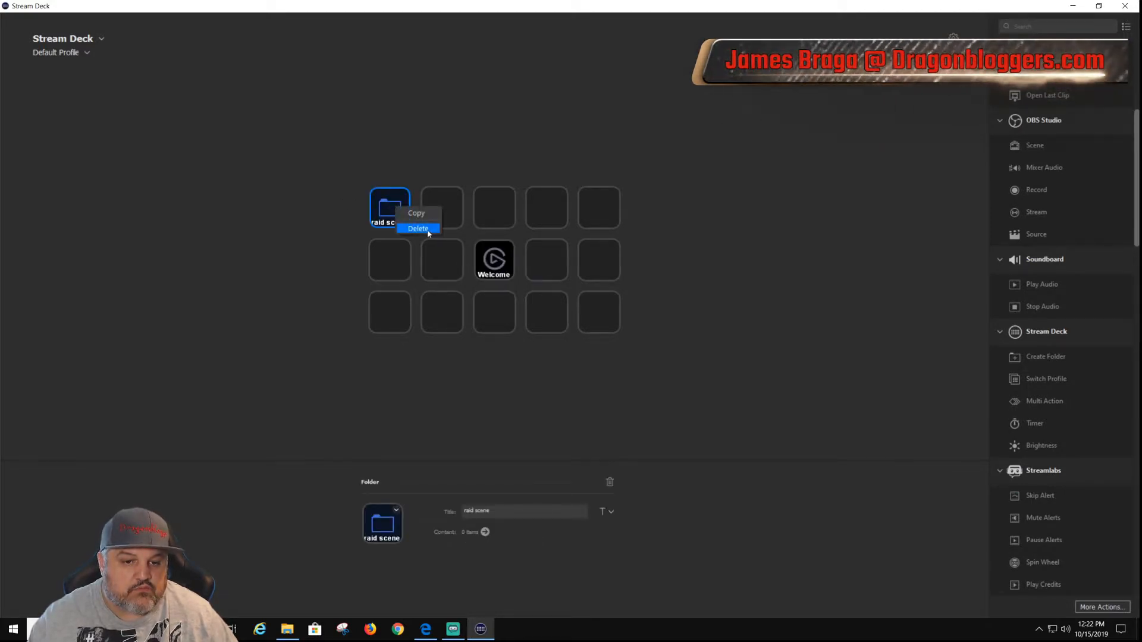
click(418, 233)
click(588, 343)
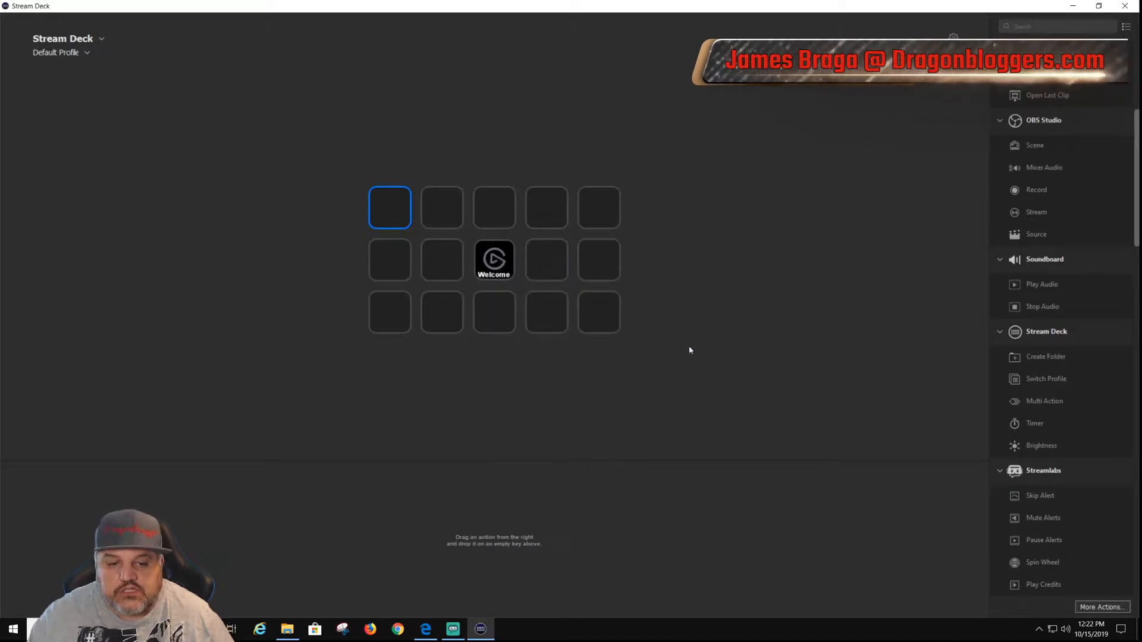
Step: Add a Multi Action to the first key containing Switch Profile, Skip Alert and Spin Wheel, and return to the key grid
scroll(1074, 339, down, 3)
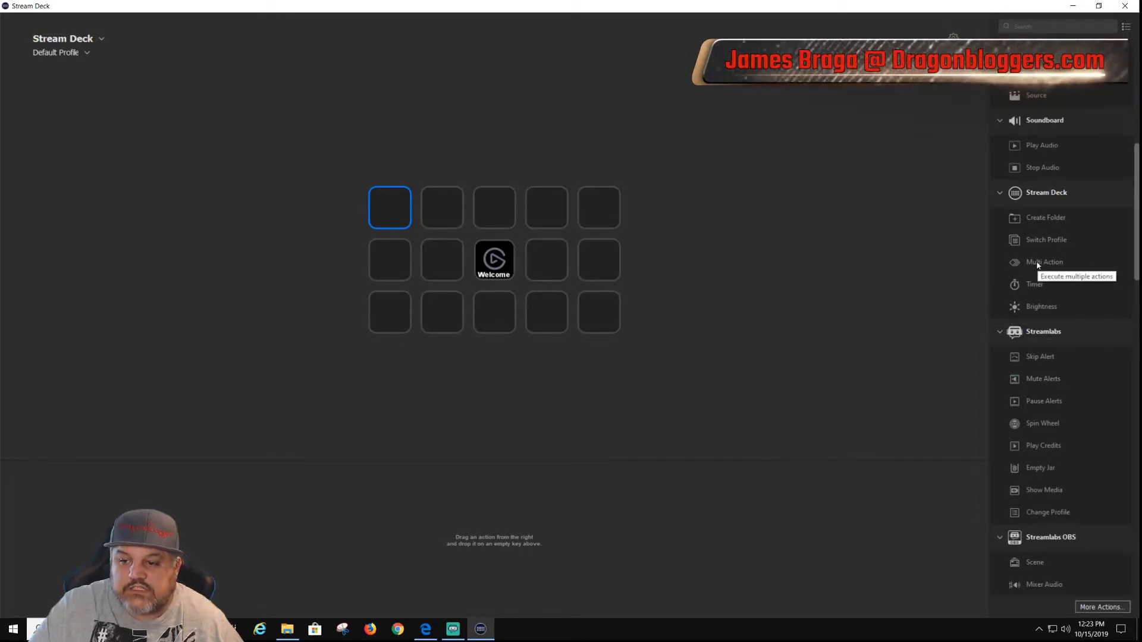
drag(1036, 262, 388, 209)
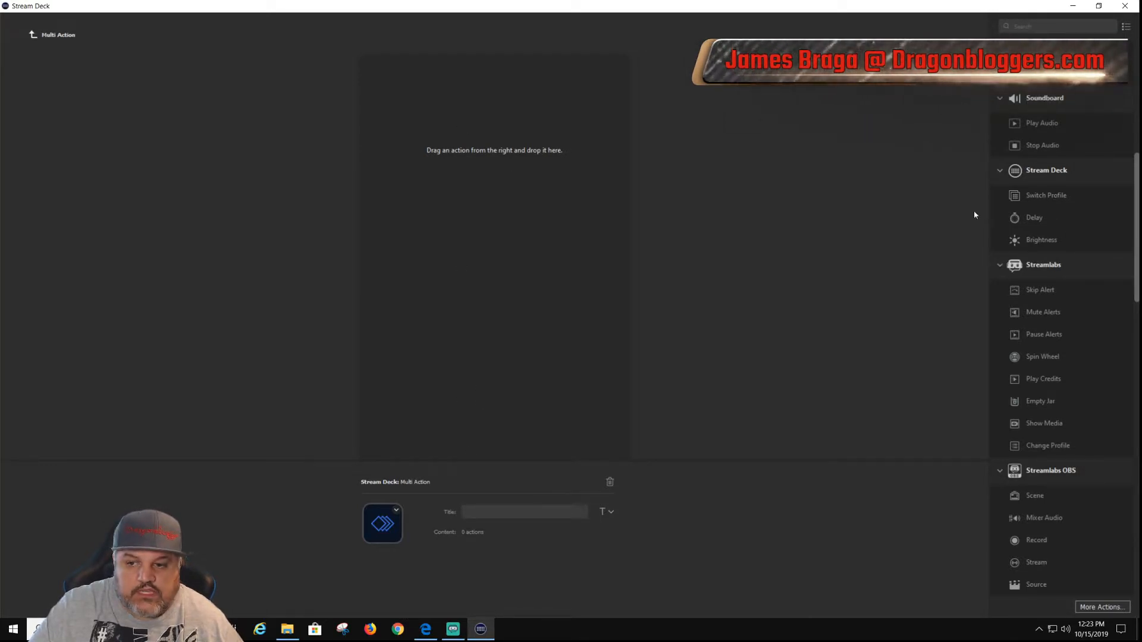
drag(1030, 195, 427, 201)
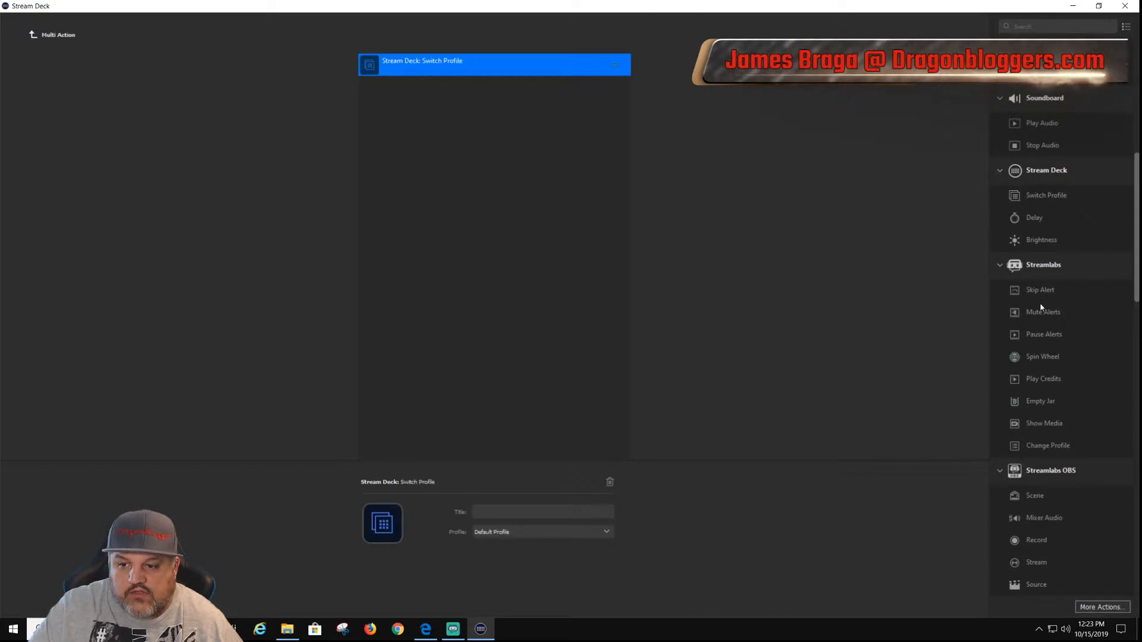
drag(1042, 293, 439, 204)
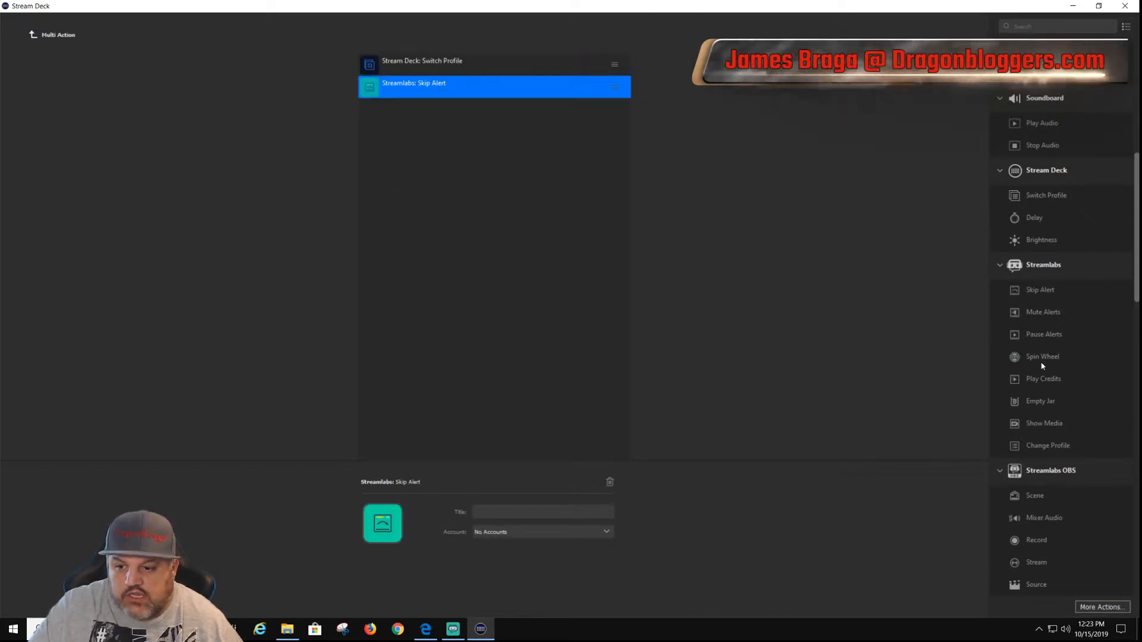
drag(1041, 364, 411, 184)
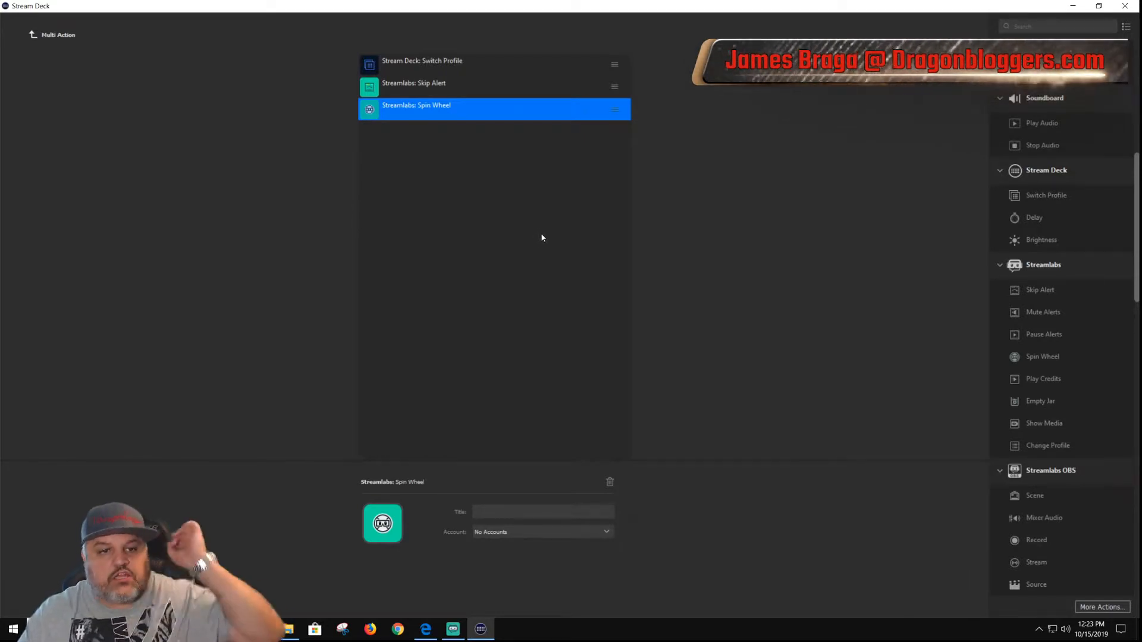
click(33, 34)
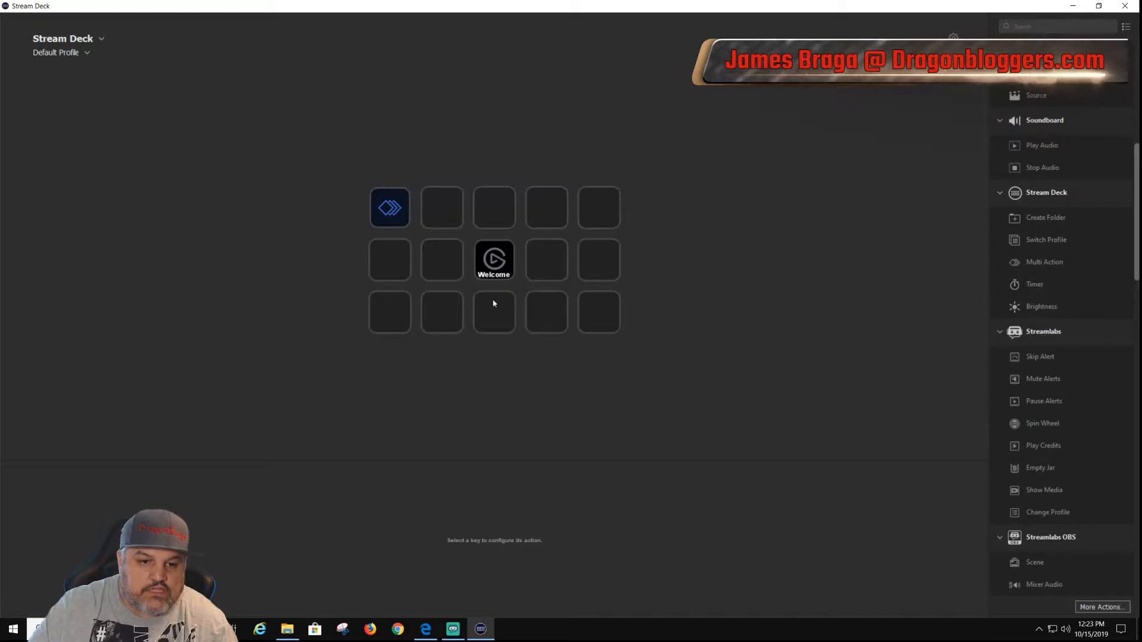
Step: Delete the Multi Action from the first key, confirming the removal
right_click(390, 210)
click(415, 233)
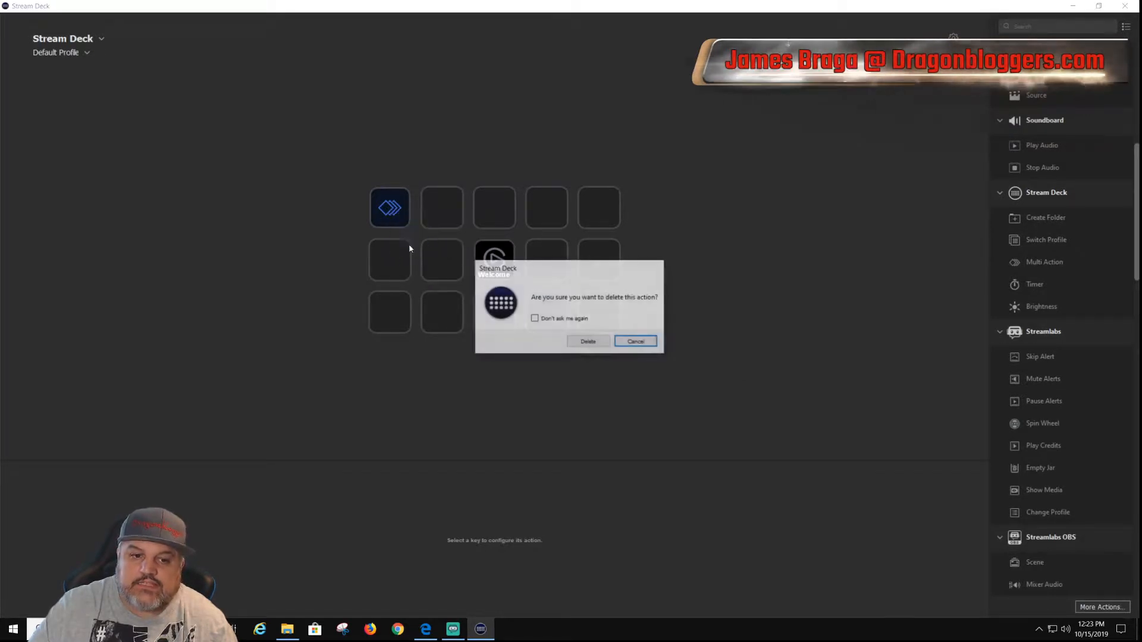
click(583, 342)
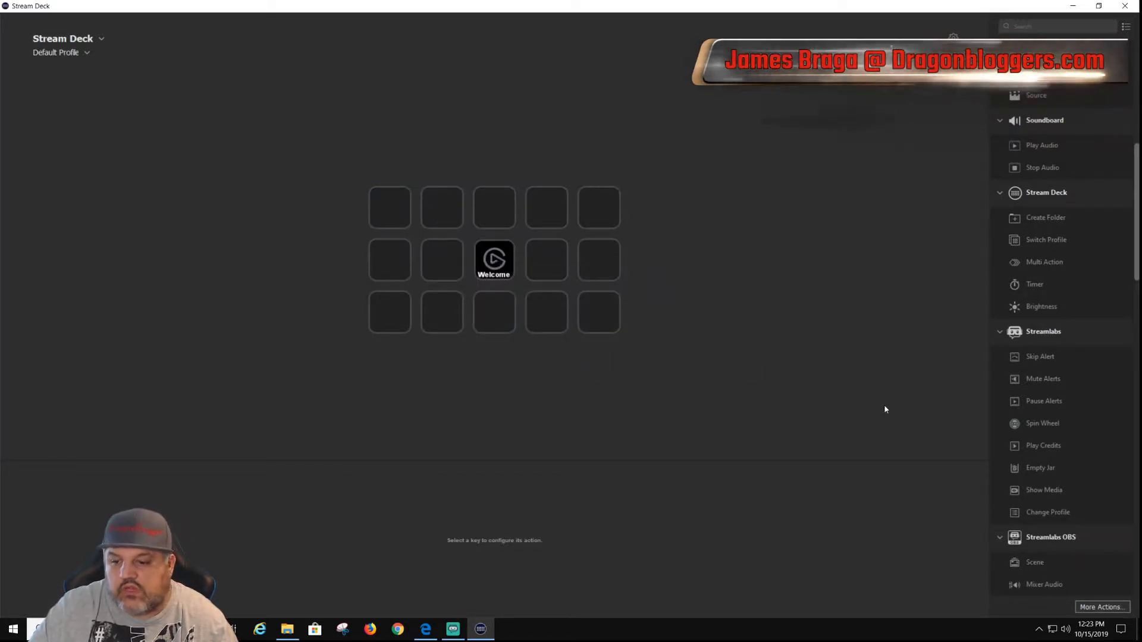
Step: Look through the available key actions from Streamlabs, Streamlabs OBS, System and Twitch down to Control Center and Voicemod
scroll(1058, 357, down, 1)
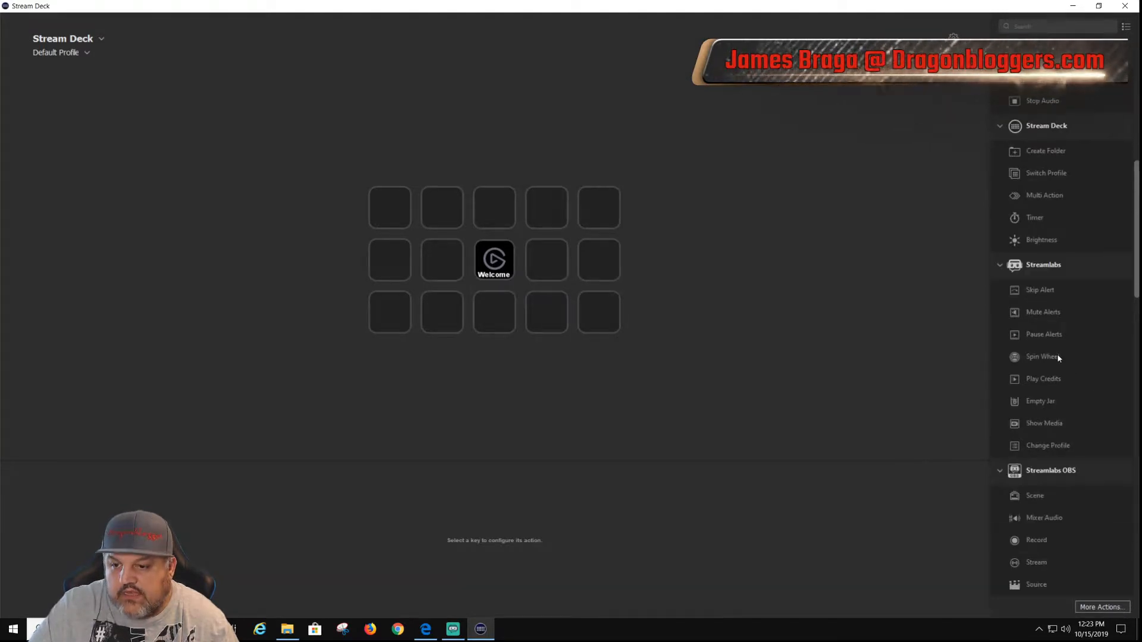
scroll(1062, 273, down, 2)
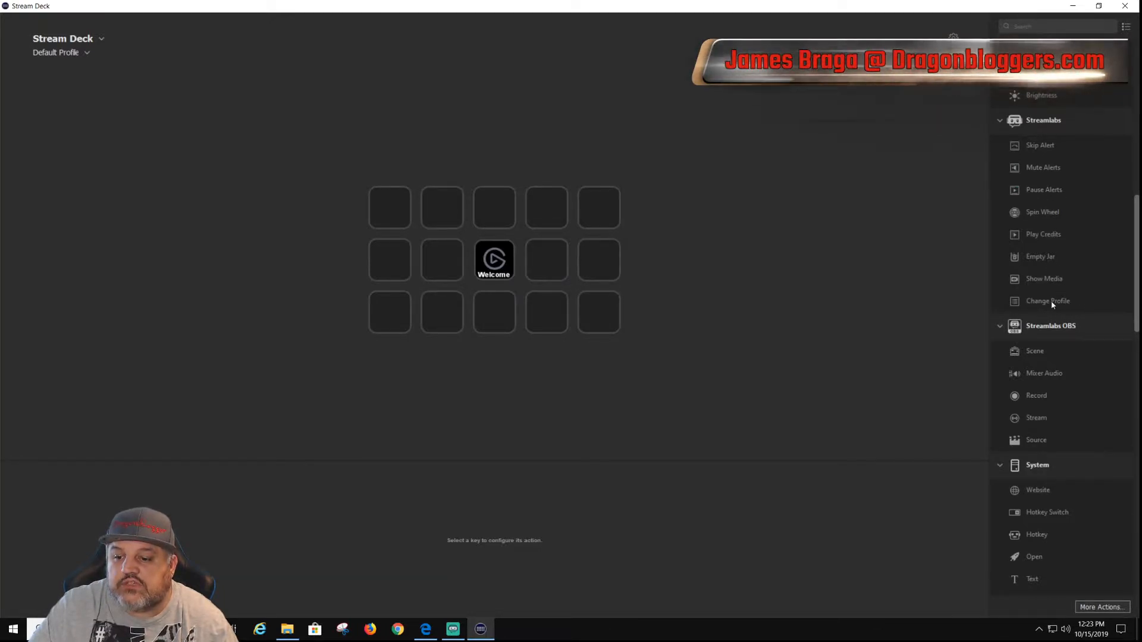
scroll(1052, 303, down, 1)
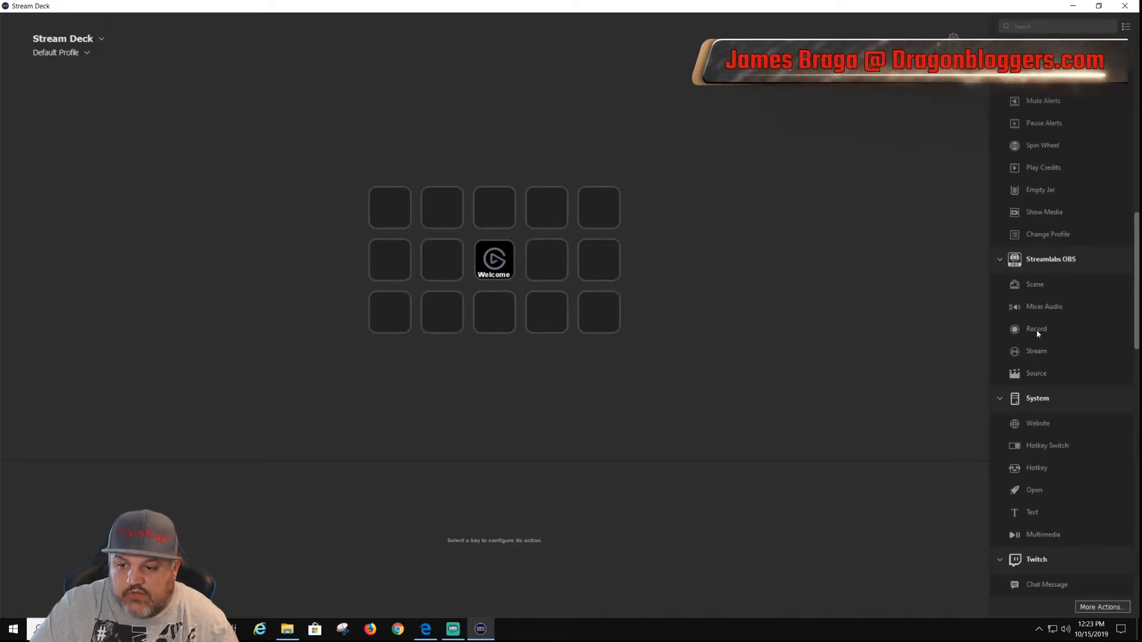
scroll(1049, 376, down, 3)
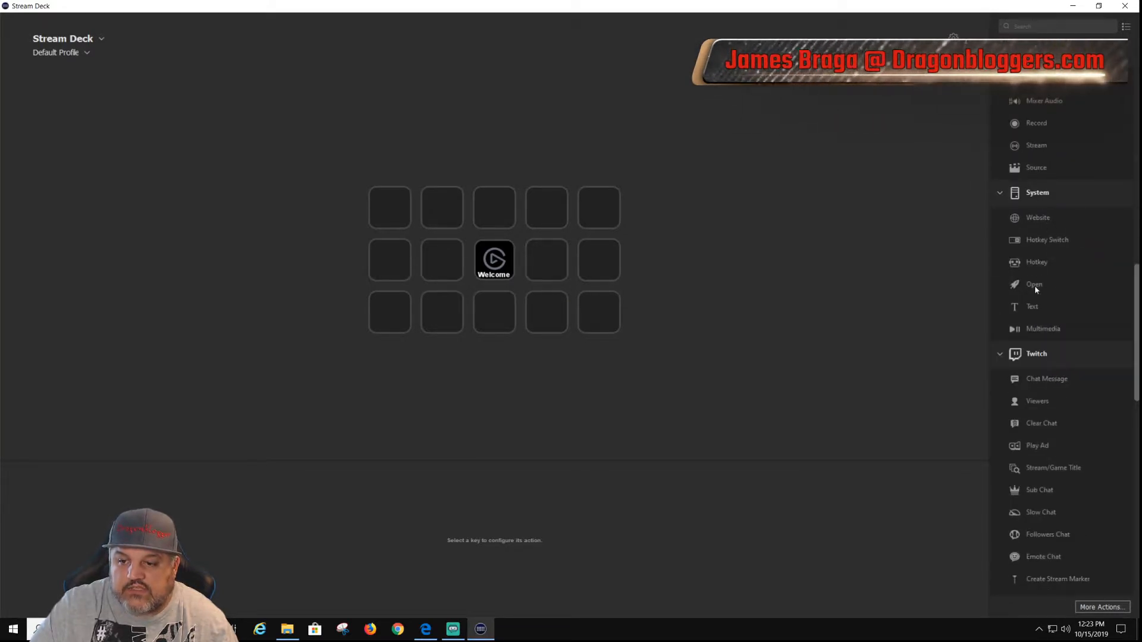
scroll(1047, 340, down, 2)
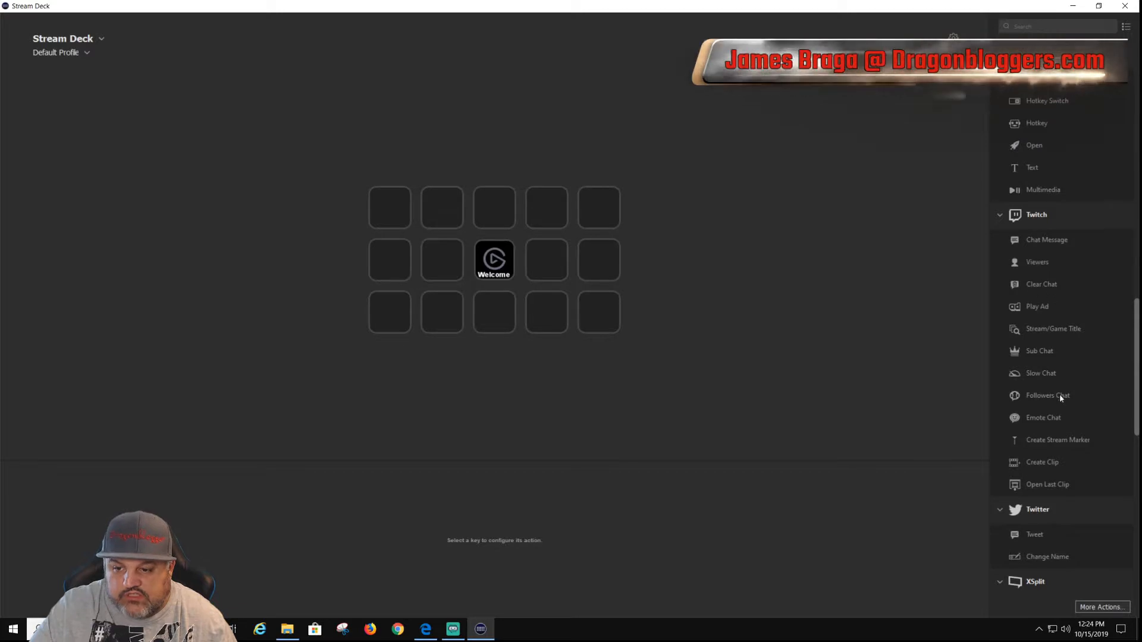
scroll(1054, 400, down, 4)
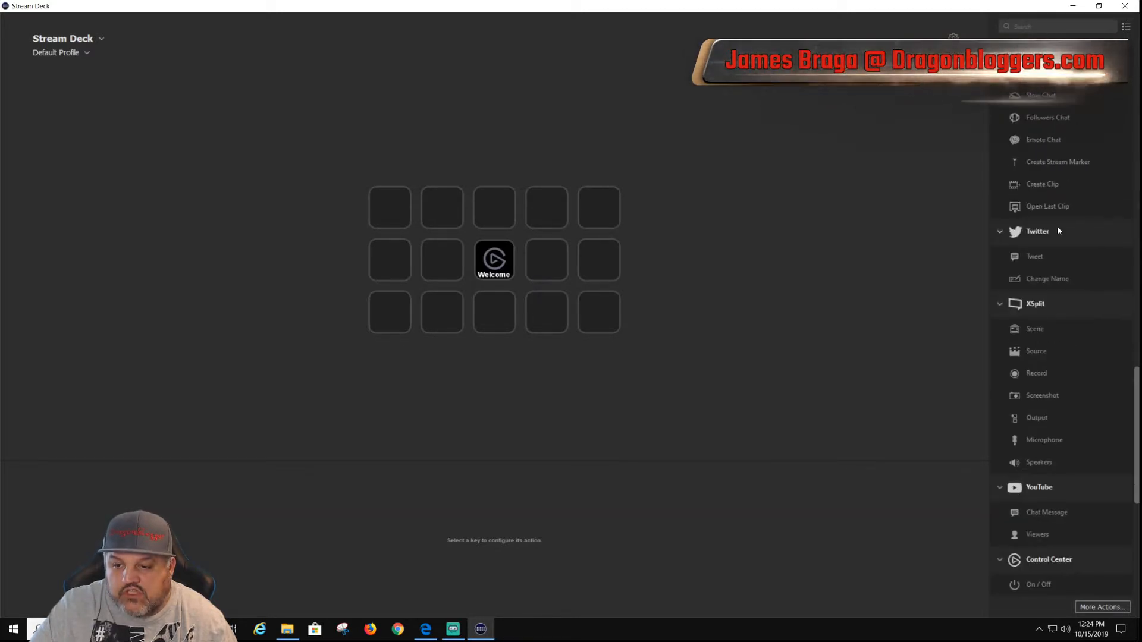
scroll(1053, 316, down, 1)
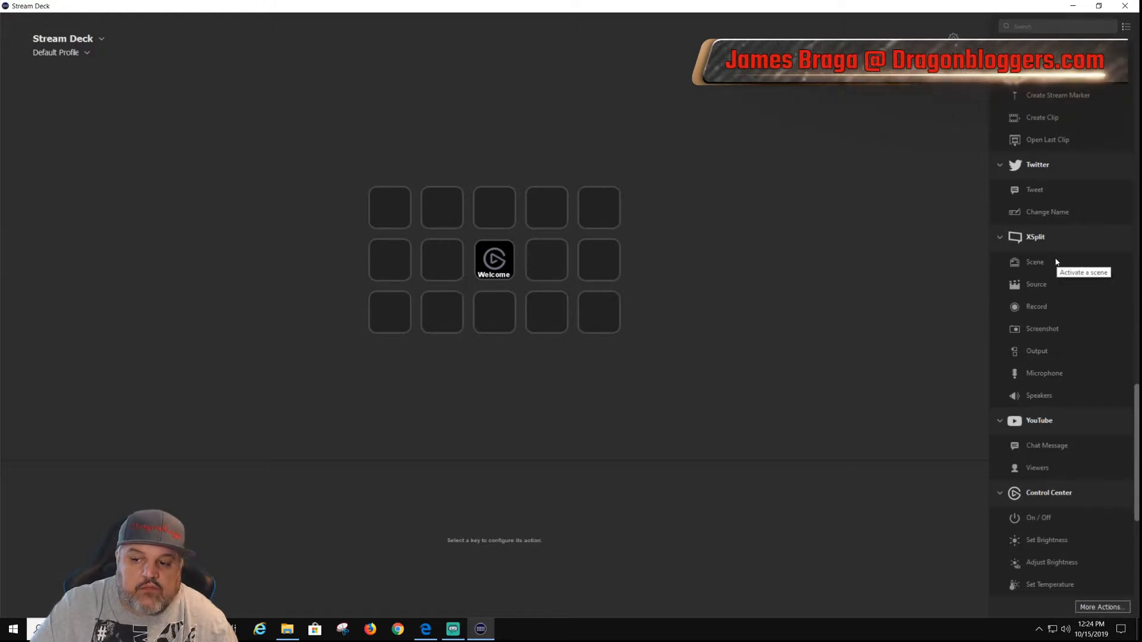
scroll(1050, 267, down, 2)
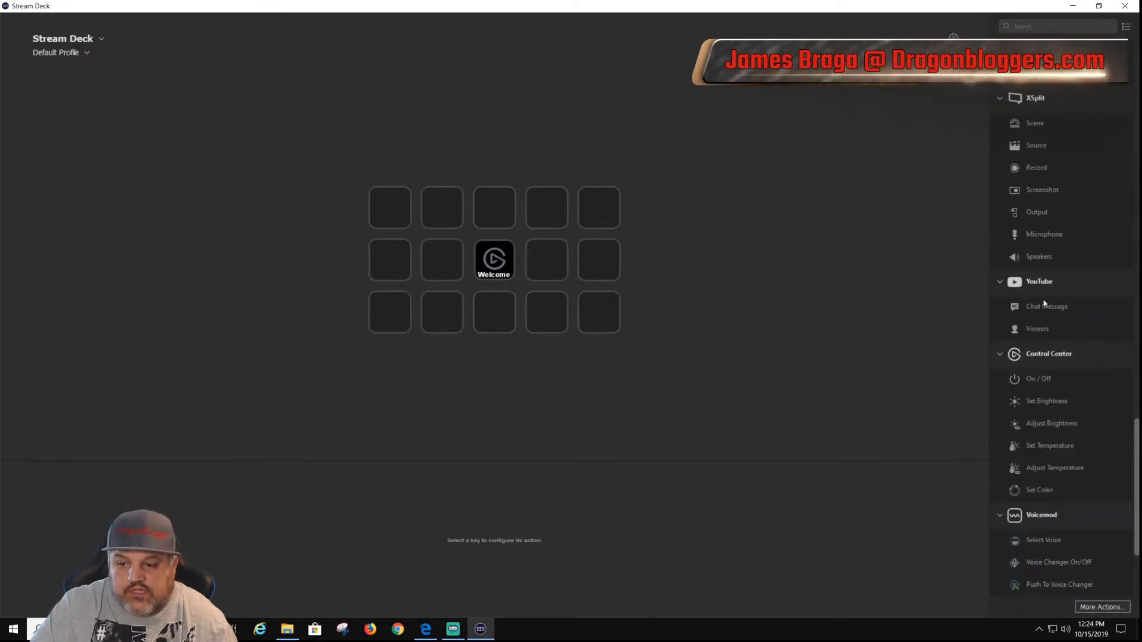
scroll(1051, 297, down, 1)
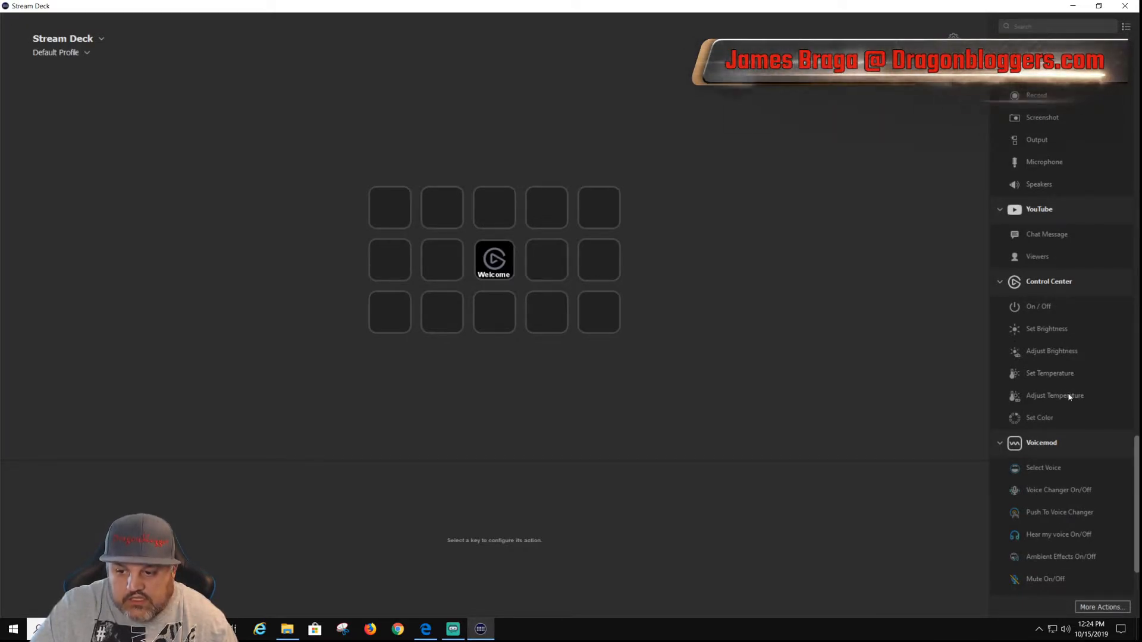
scroll(1055, 336, down, 1)
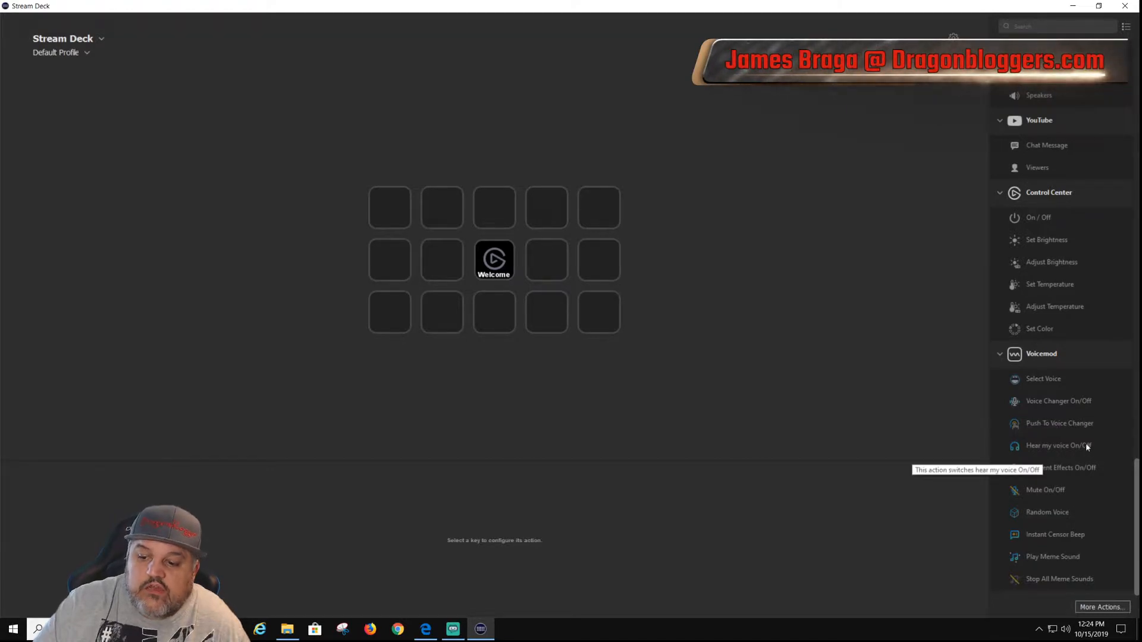
Step: Add a Streamlabs OBS Scene action to the first key, keeping the scene collection that is already selected
scroll(1066, 427, up, 5)
scroll(1068, 424, up, 8)
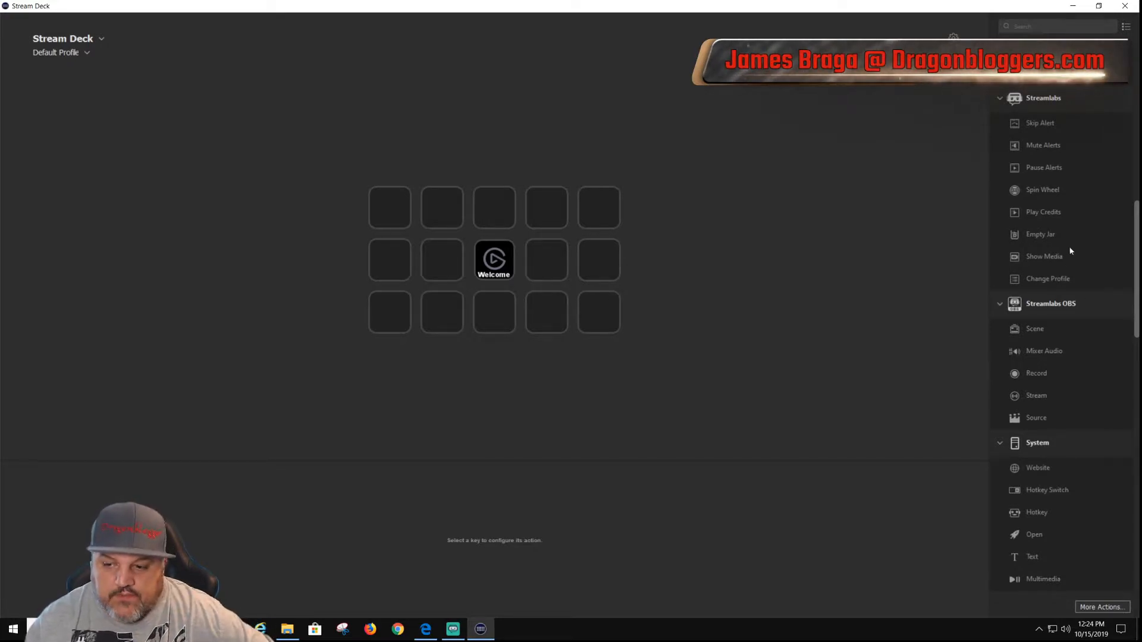
drag(1041, 331, 376, 221)
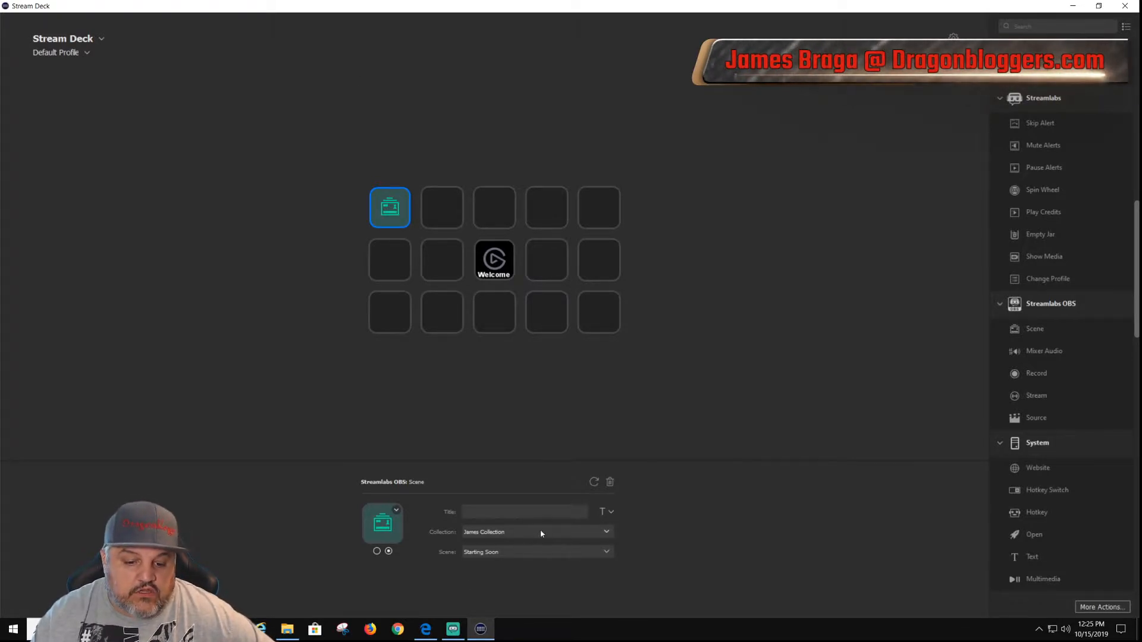
click(506, 535)
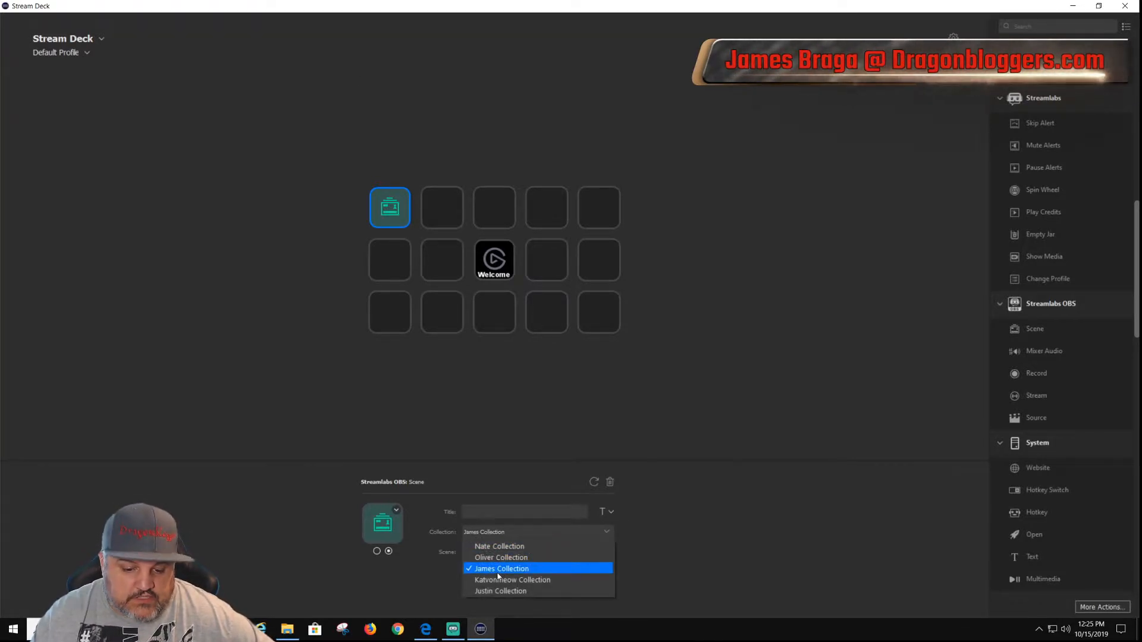
click(498, 571)
Step: Try Intermission as the first key's target scene, and settle on Live Scene instead
click(521, 554)
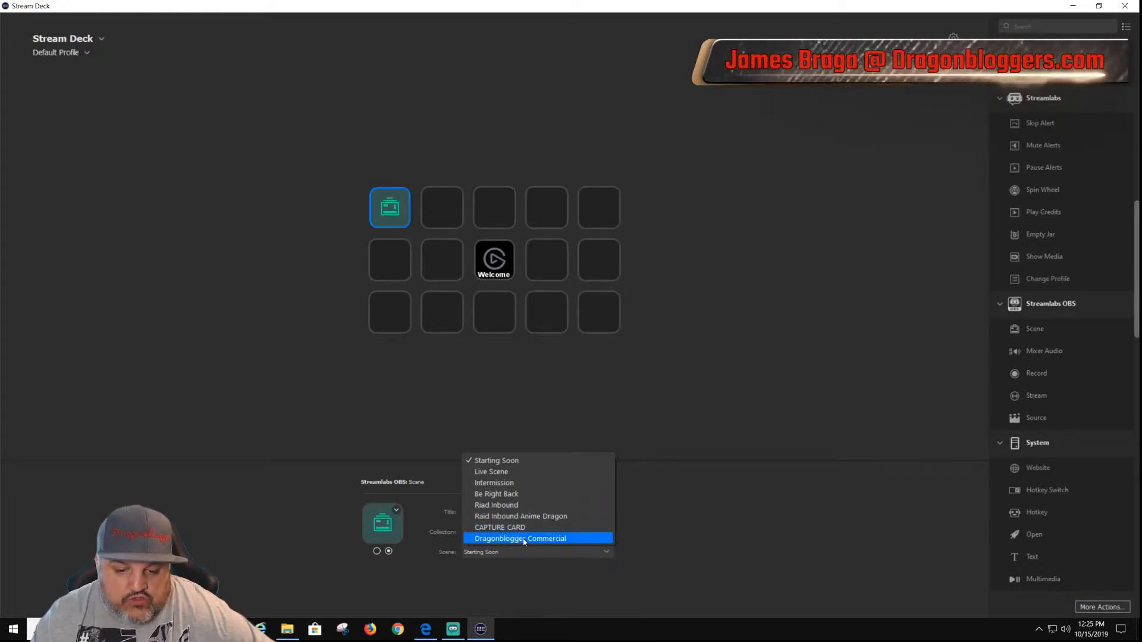
click(523, 483)
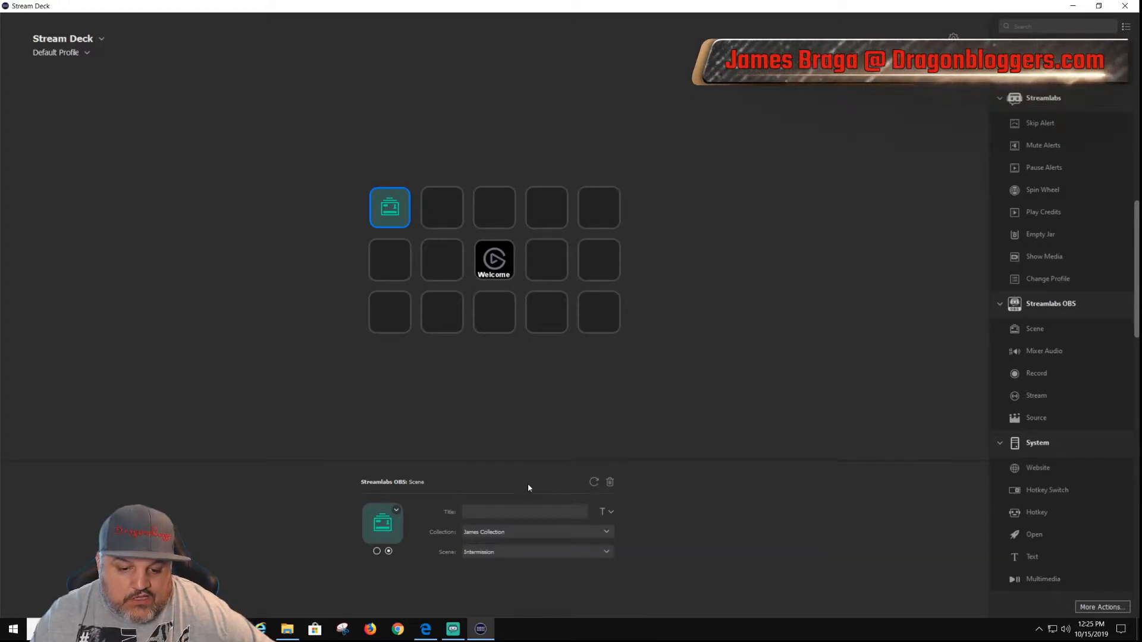
click(523, 552)
click(486, 482)
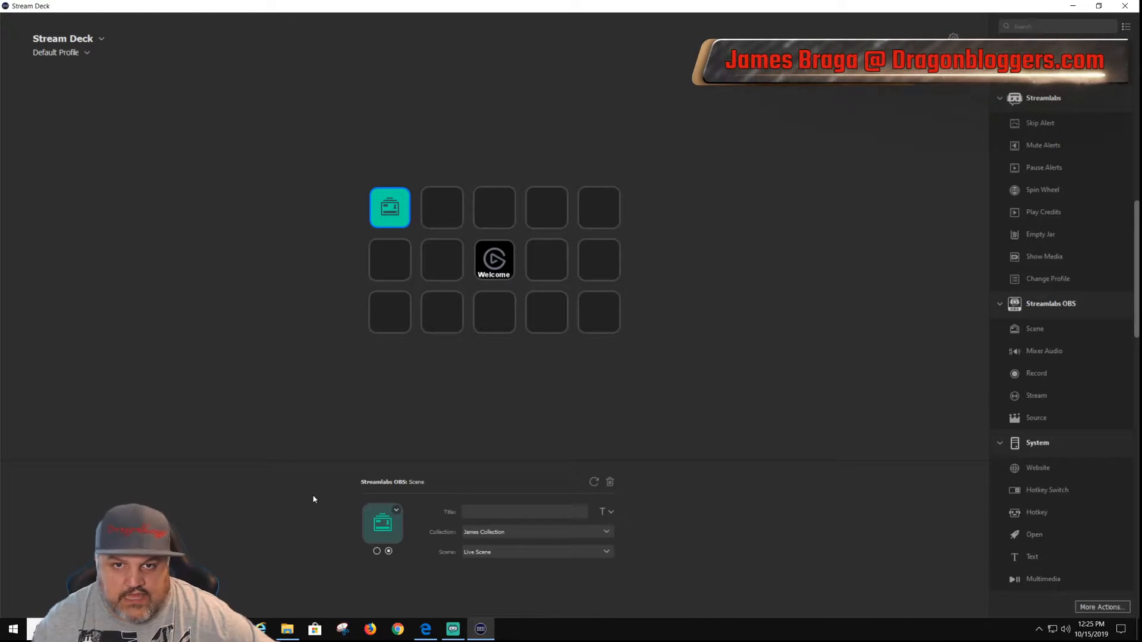
Step: Start creating a new icon for the scene key's first state in the online Key Creator, and close the two Elgato Downloads pages
click(377, 552)
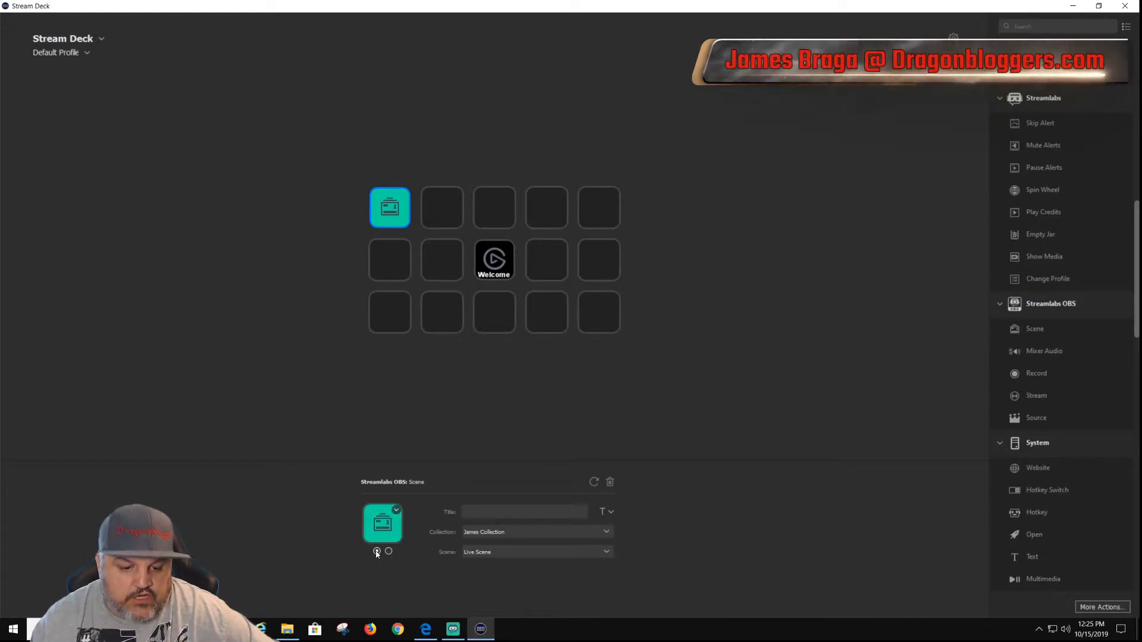
click(396, 511)
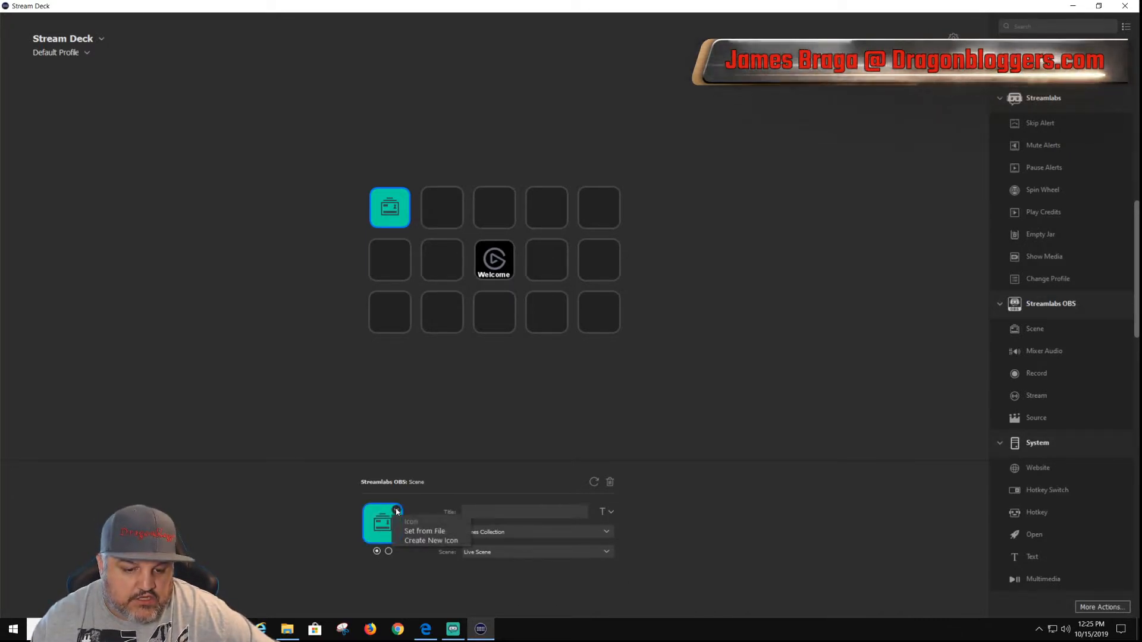
click(433, 541)
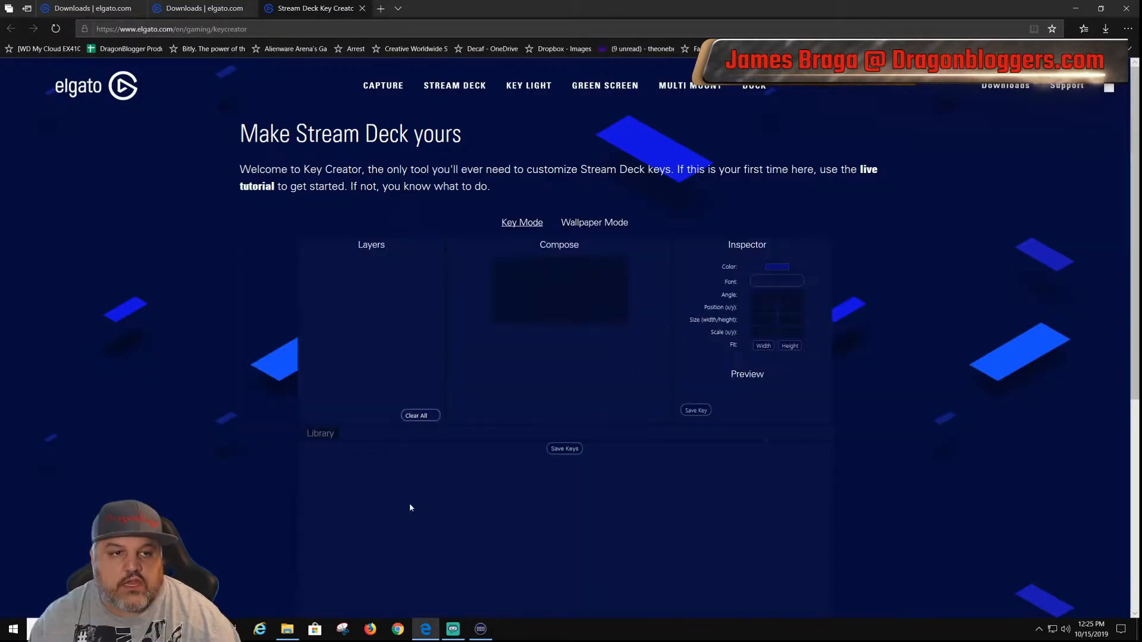
click(250, 8)
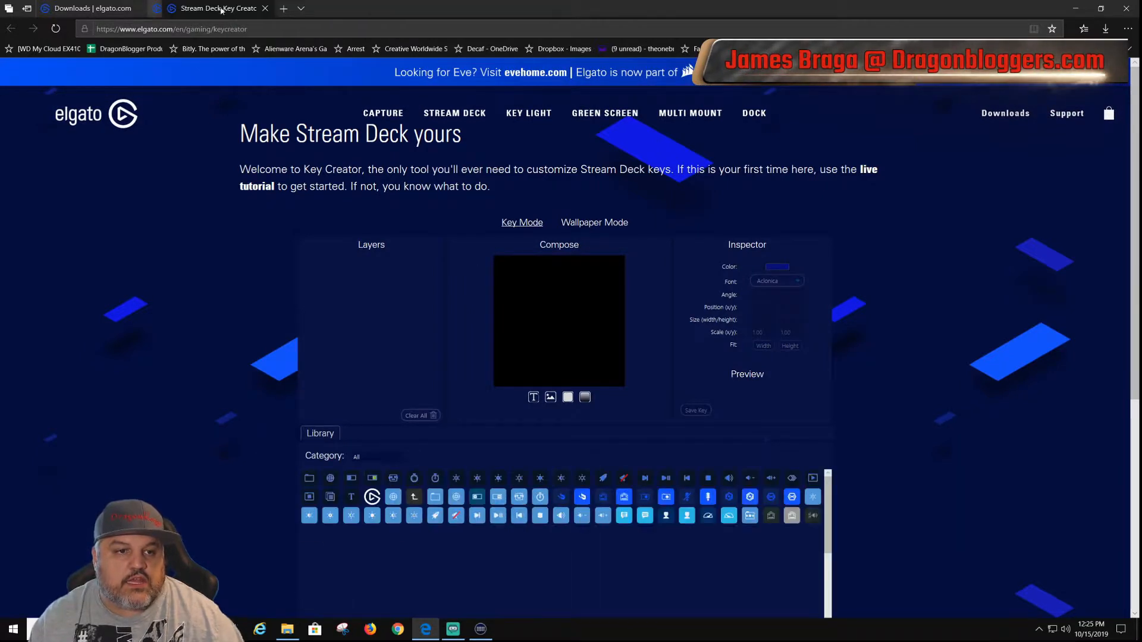
click(138, 8)
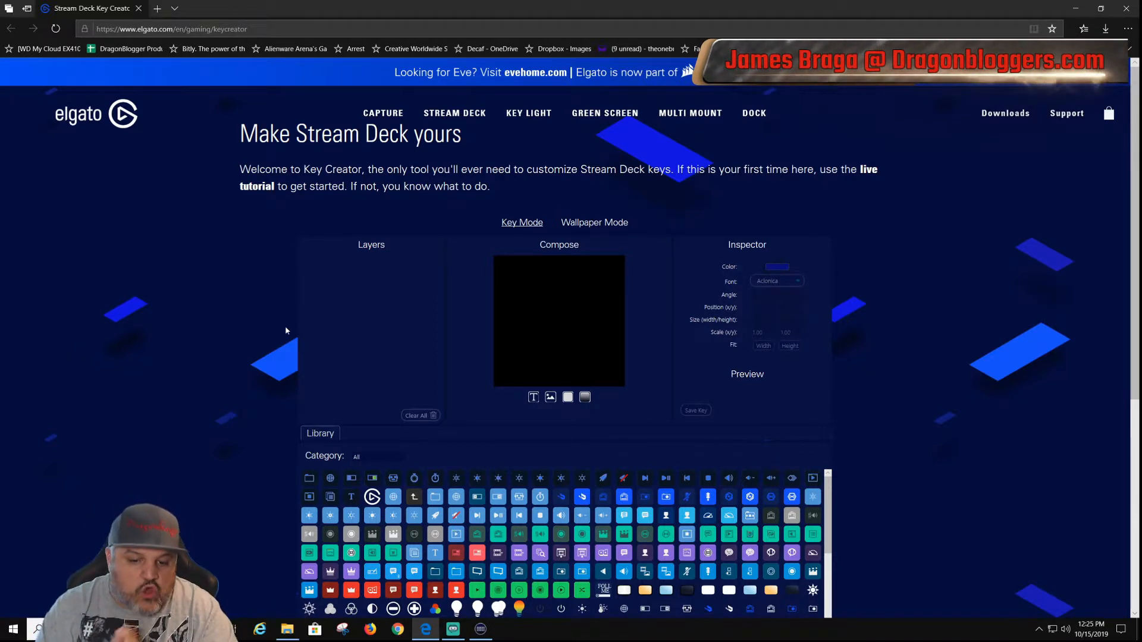
Step: Open and cancel the image import, and add a rectangle background to the key with its colour set to red
click(550, 398)
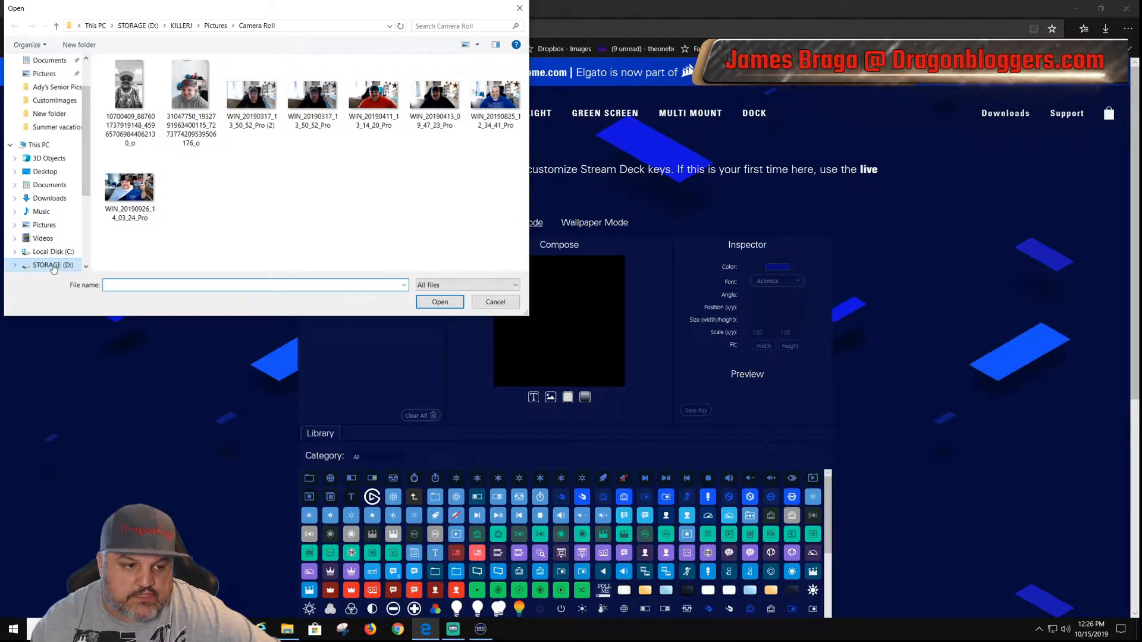
click(519, 8)
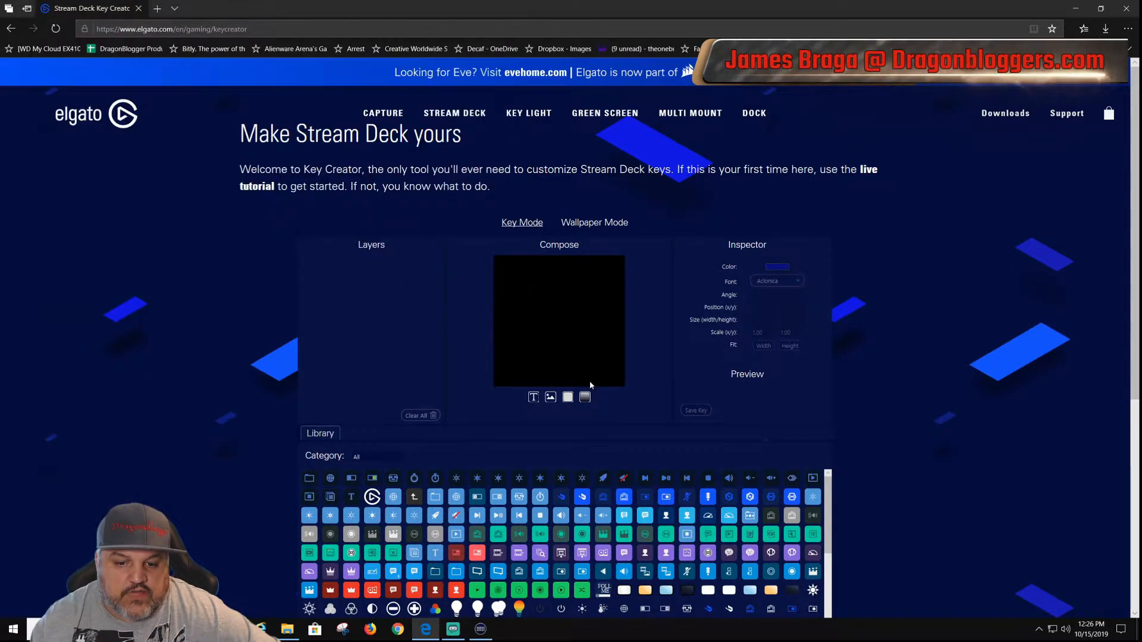
click(568, 397)
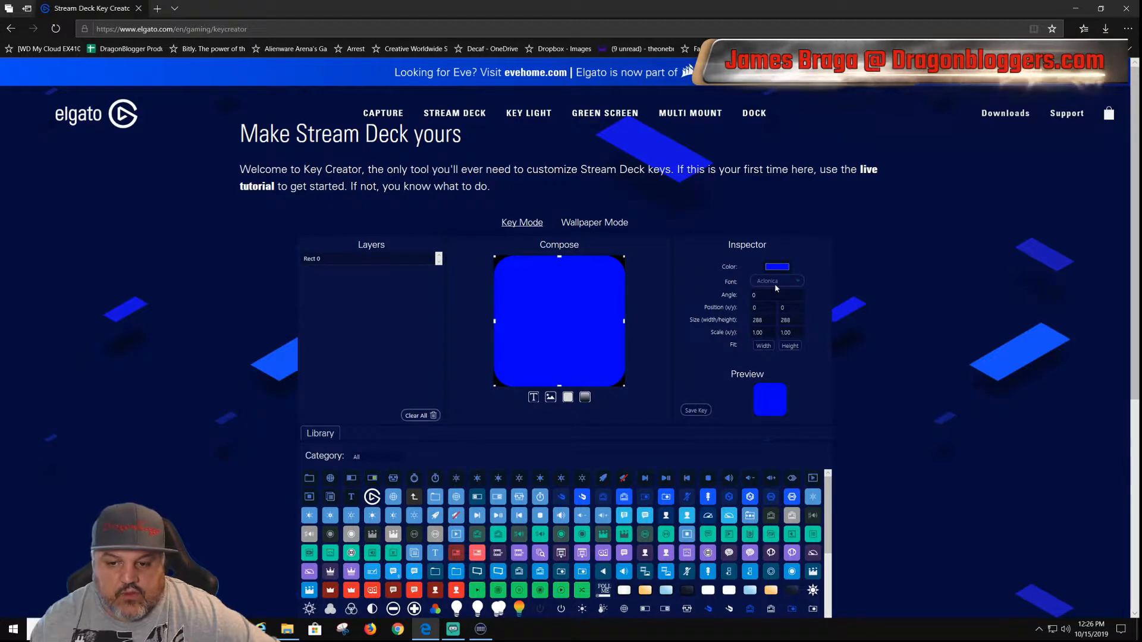
click(779, 268)
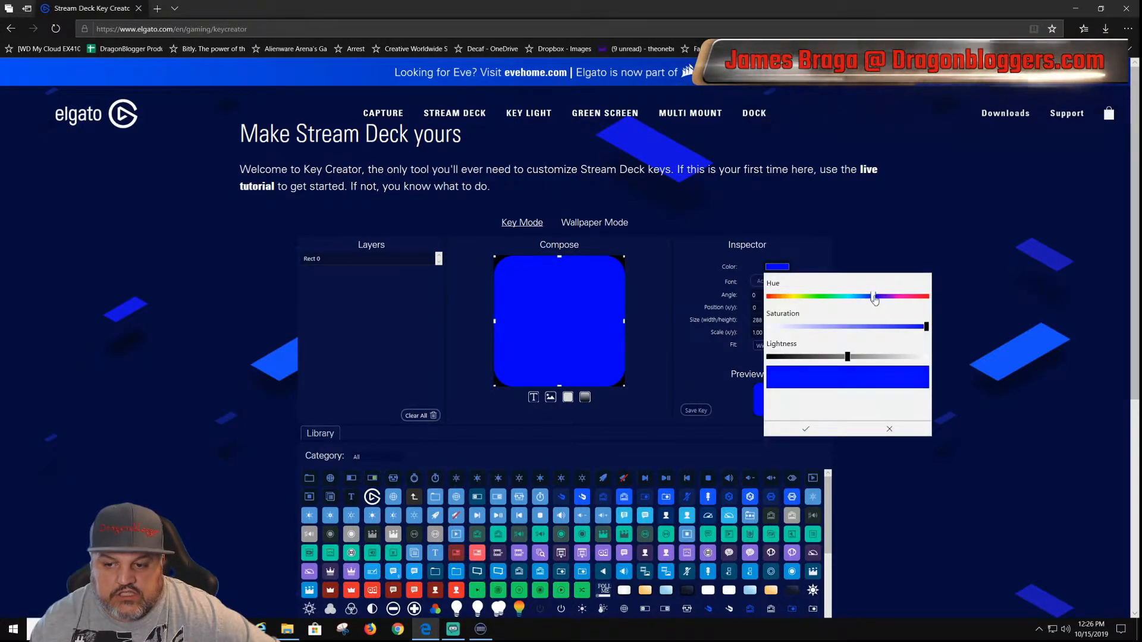
drag(873, 297, 927, 297)
click(807, 429)
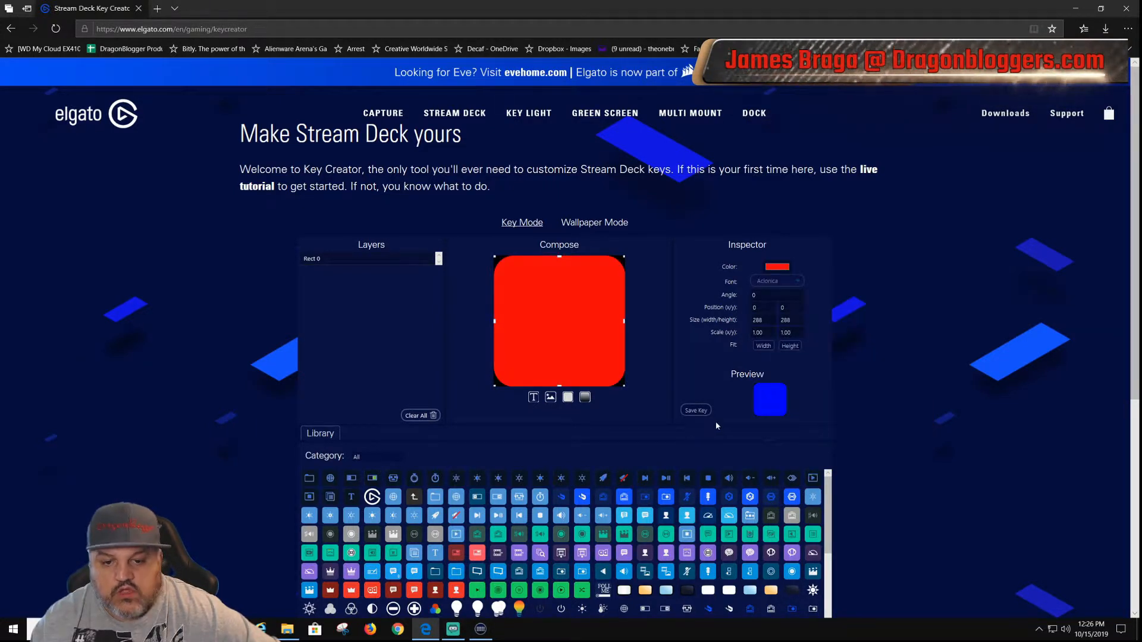
Step: Add a text layer over the red rectangle and set its font to Ubuntu
click(533, 398)
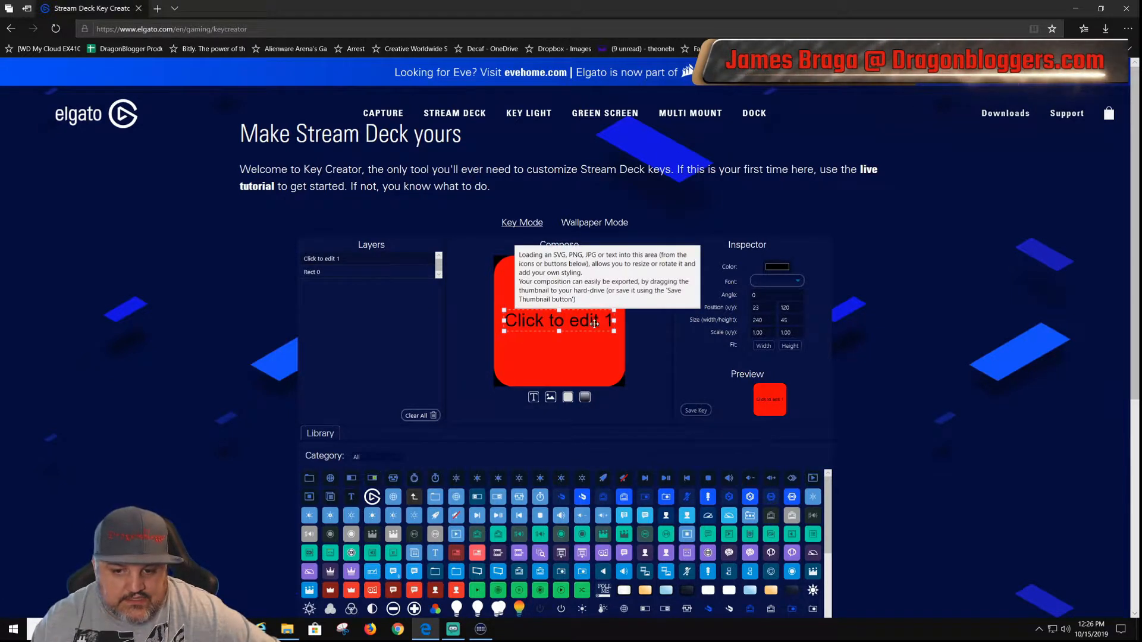
click(795, 280)
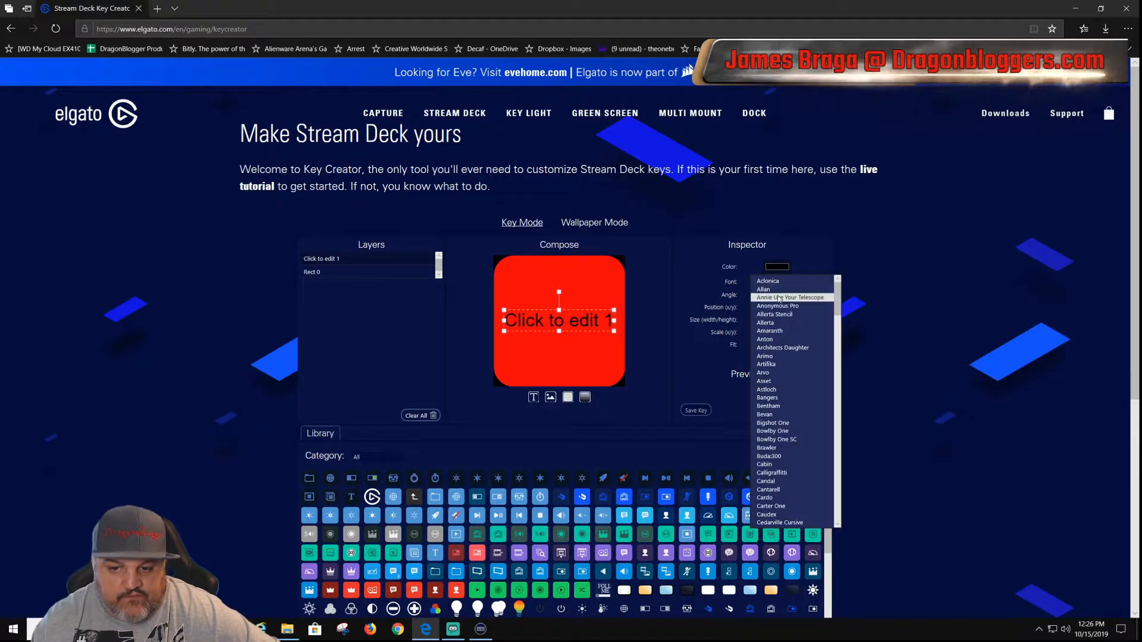
scroll(789, 465, down, 5)
scroll(789, 465, down, 15)
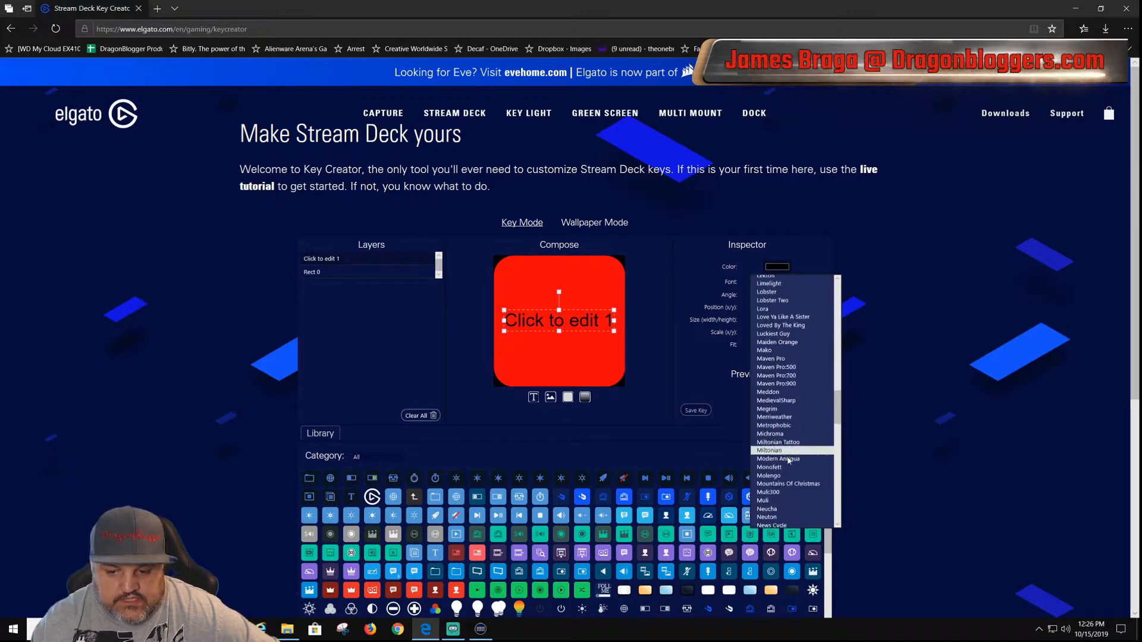
scroll(788, 455, down, 2)
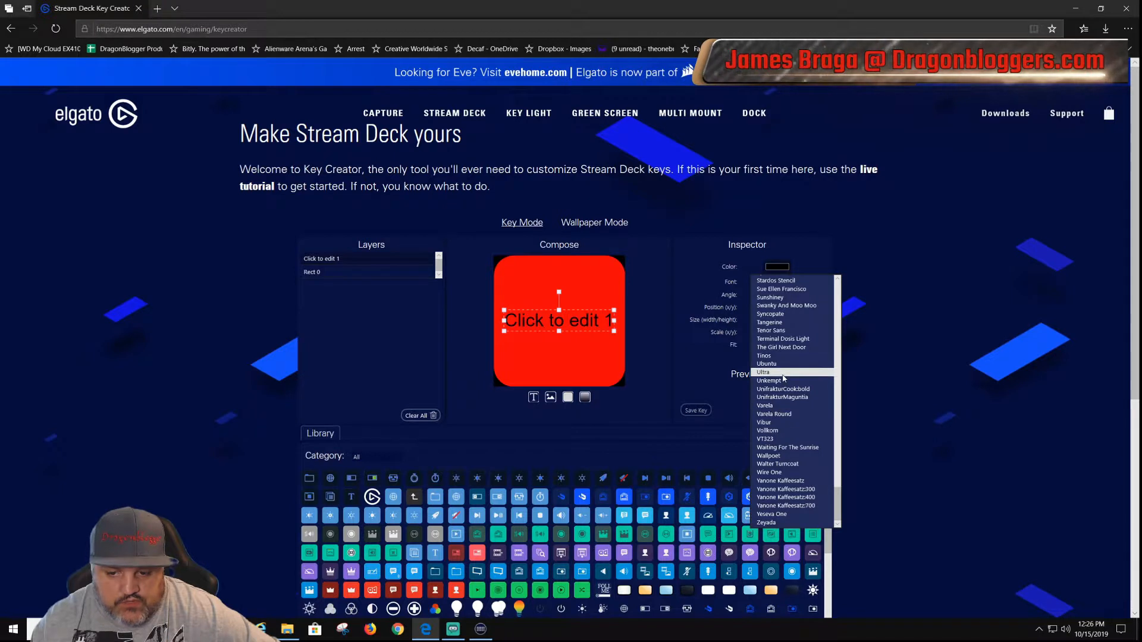
click(773, 297)
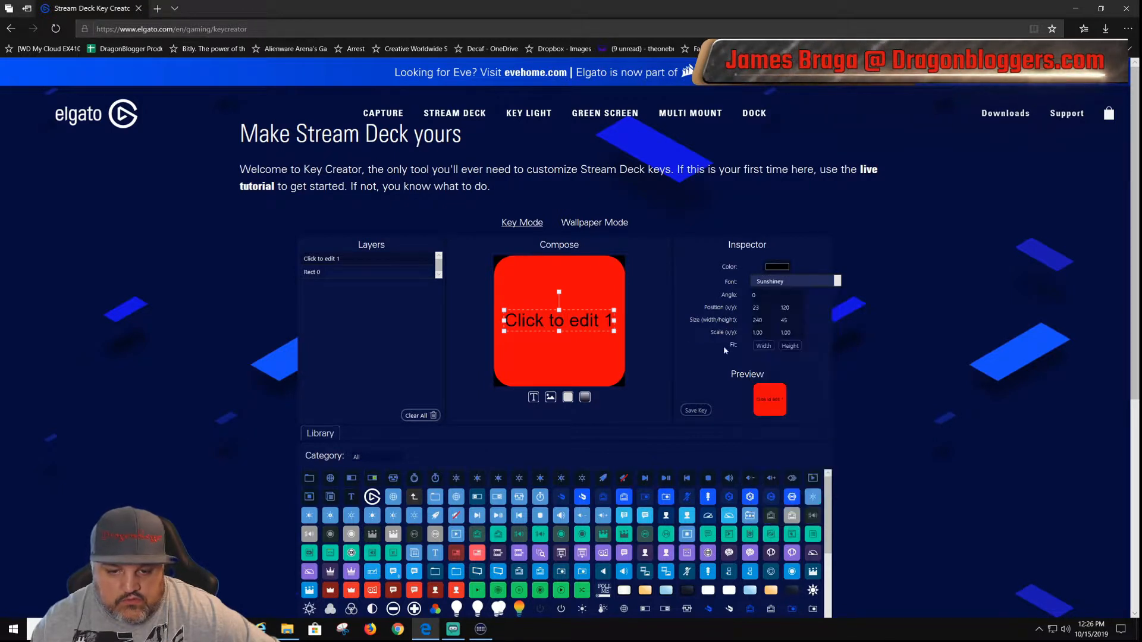
Step: Change the text layer's colour to bright green by adjusting its hue, saturation and lightness, and apply it
click(781, 268)
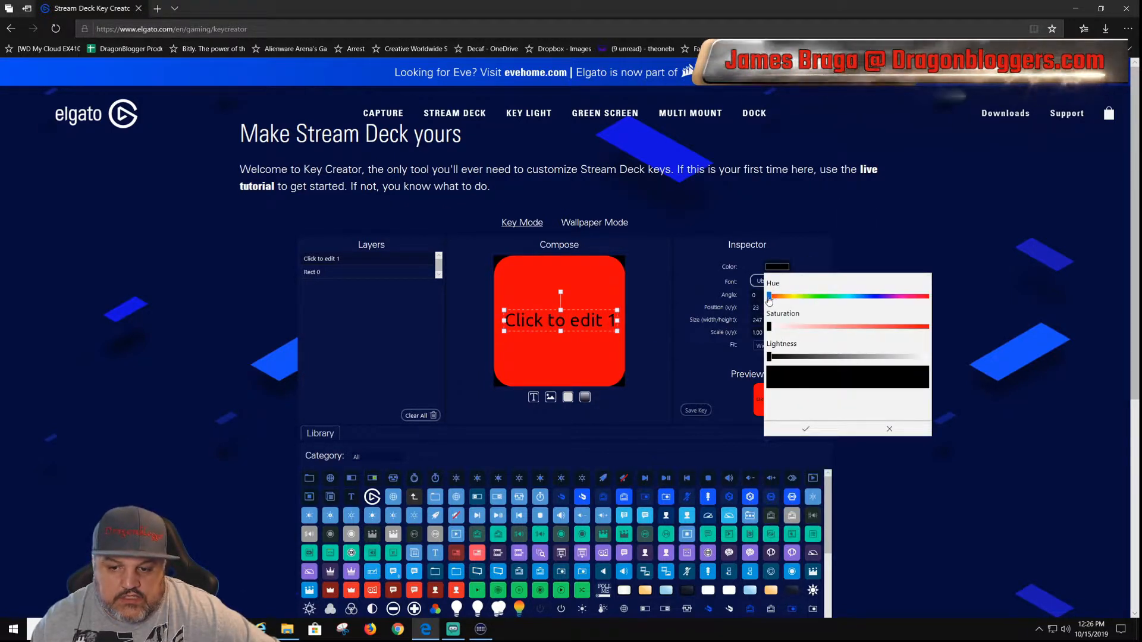
drag(772, 297, 814, 298)
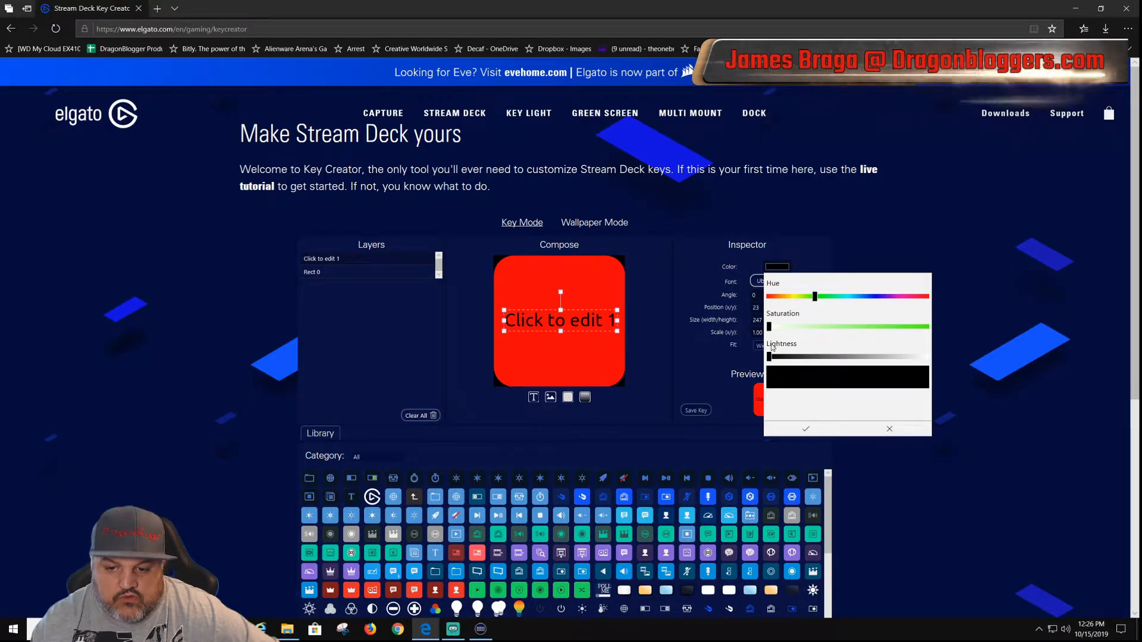
drag(775, 332, 953, 326)
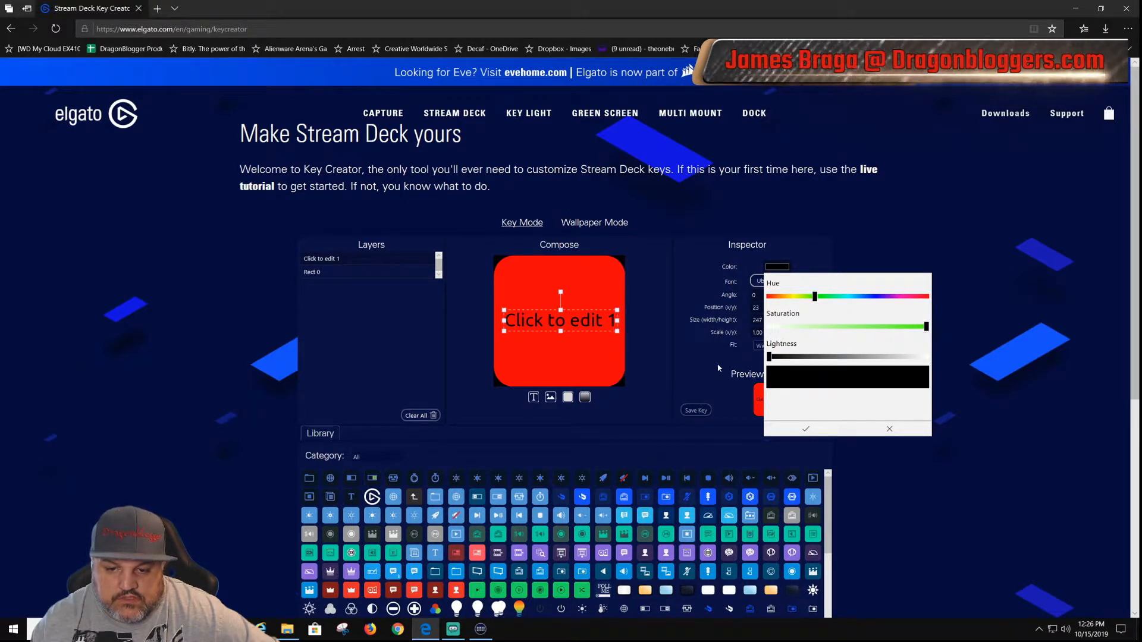
drag(773, 359, 868, 360)
click(806, 429)
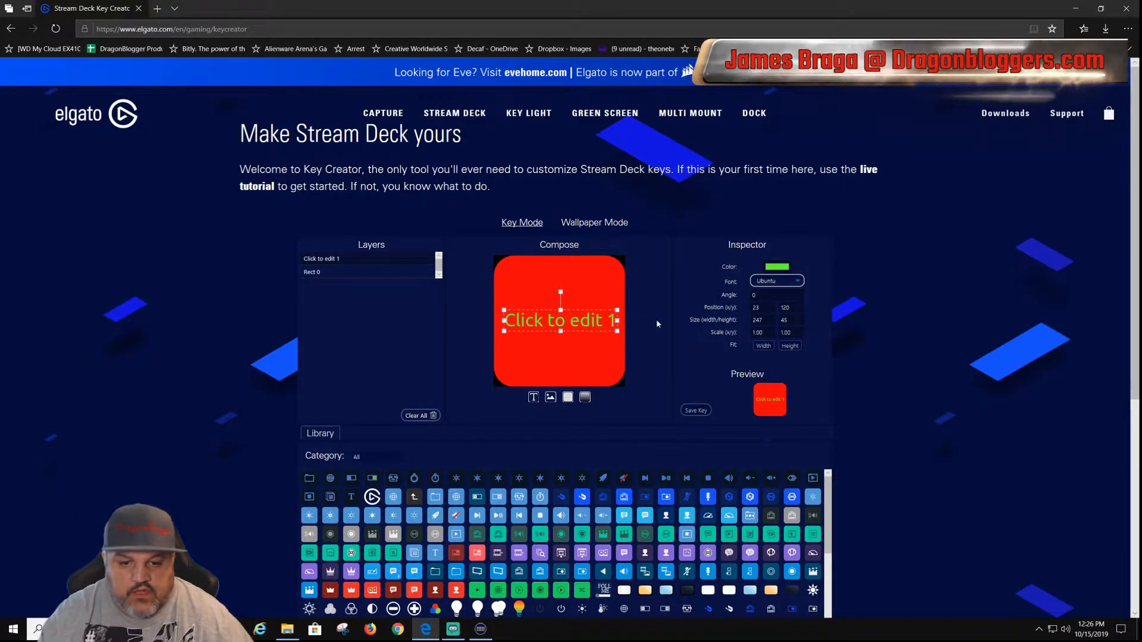
Step: Replace the green text layer's placeholder wording with "Live scene"
click(586, 328)
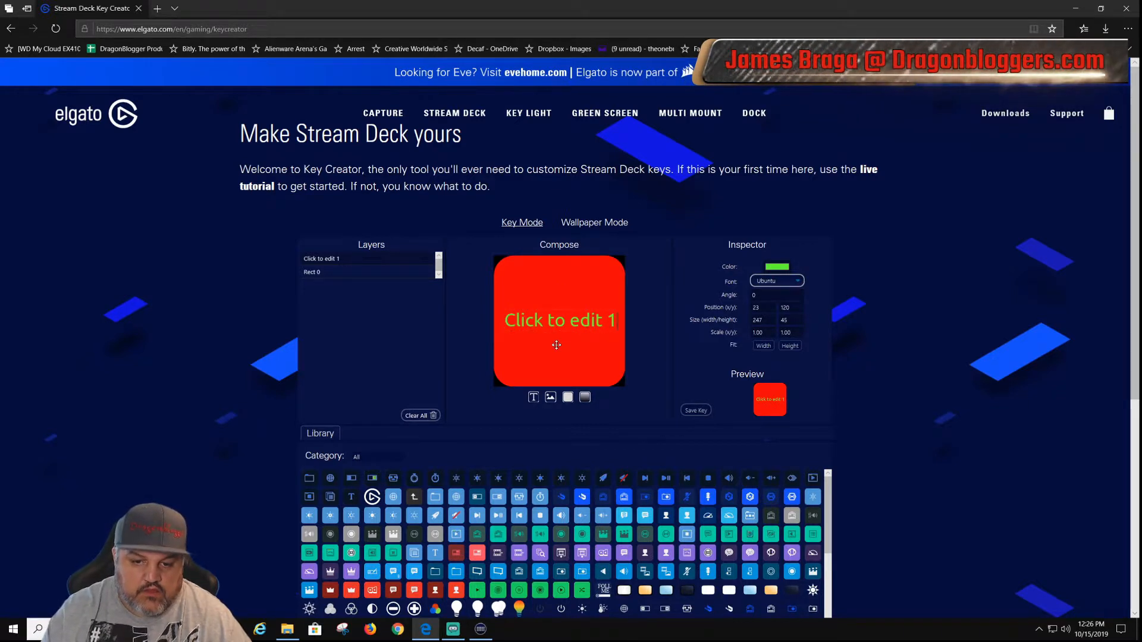
key(BackSpace)
key(BackSpace)
key(BackSpace)
key(BackSpace)
key(BackSpace)
key(BackSpace)
key(BackSpace)
key(BackSpace)
key(BackSpace)
key(BackSpace)
key(BackSpace)
key(BackSpace)
key(BackSpace)
text(L)
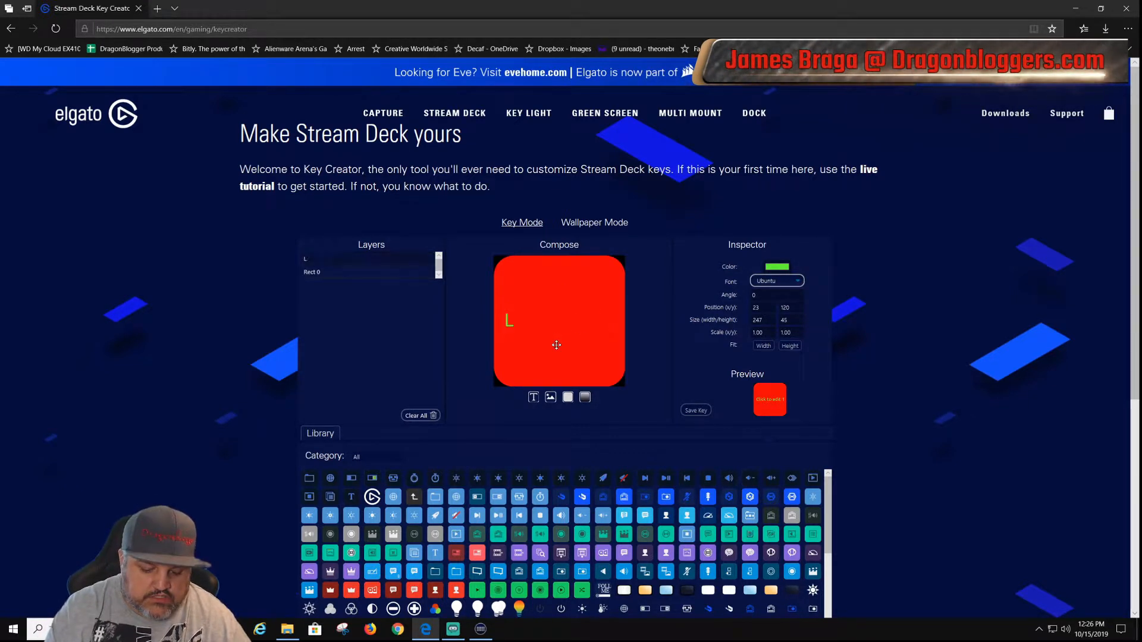
text(ive s)
key(BackSpace)
text(S)
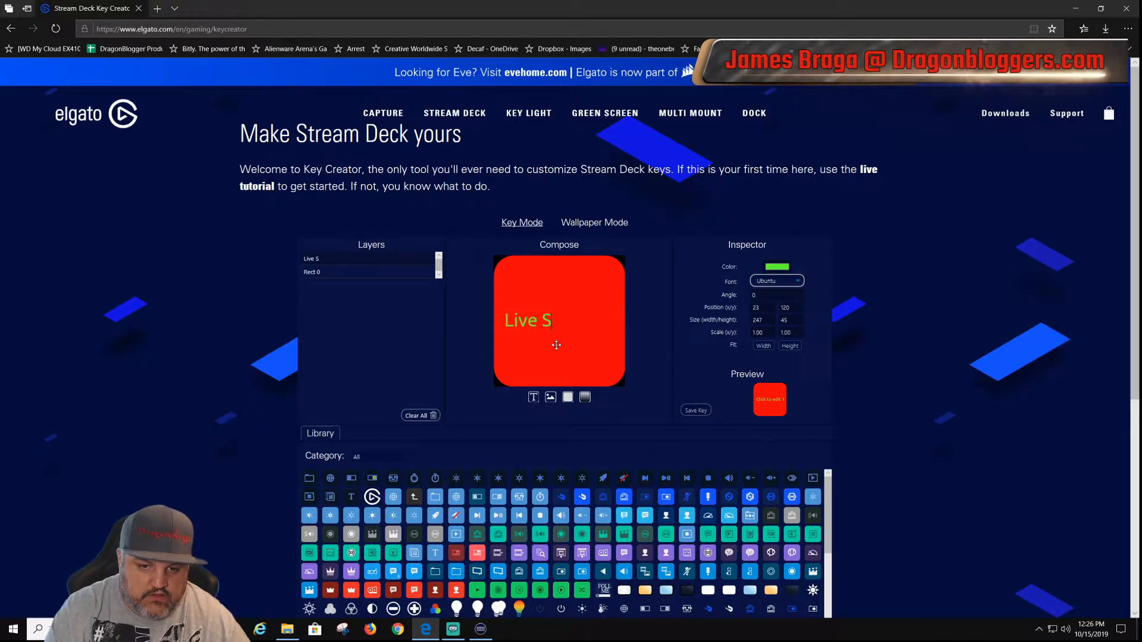
text(ve)
key(BackSpace)
key(BackSpace)
key(BackSpace)
text(cen)
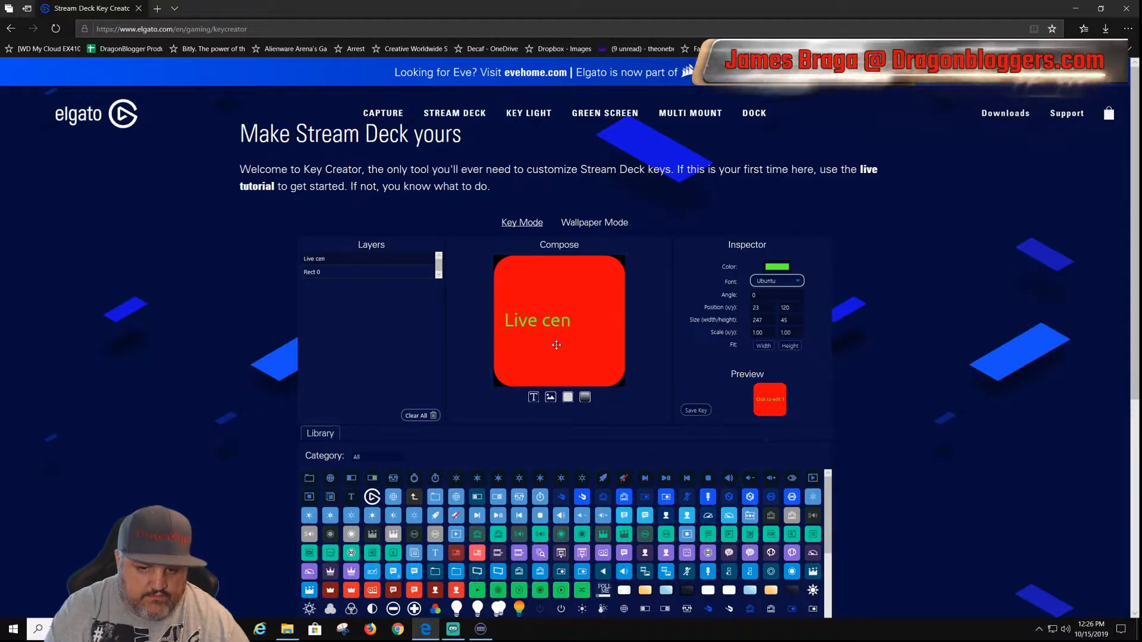
key(BackSpace)
key(BackSpace)
key(BackSpace)
text(scene)
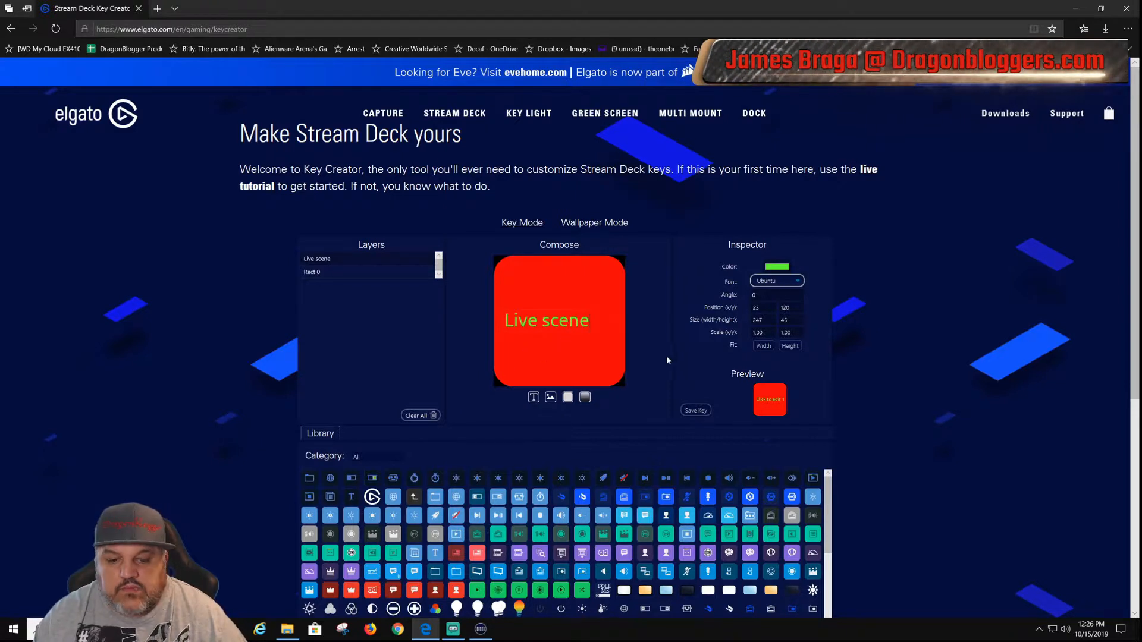
Step: Save the finished key picture as a PNG named "red live scene" in the CustomImages folder, declining to replace the existing untitled file
click(693, 411)
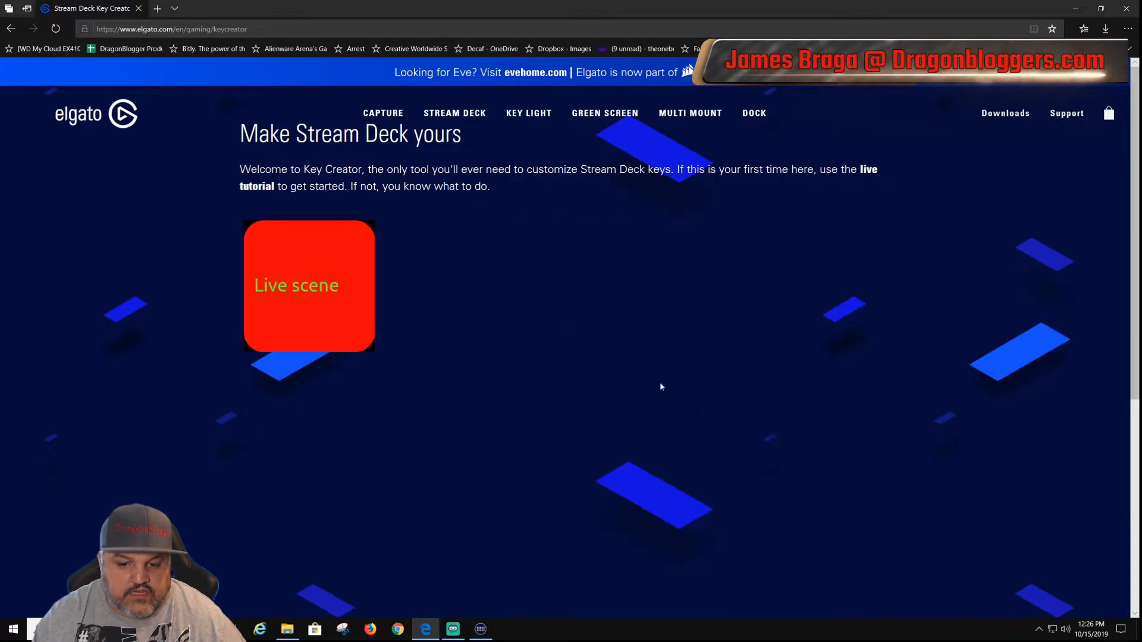
right_click(335, 281)
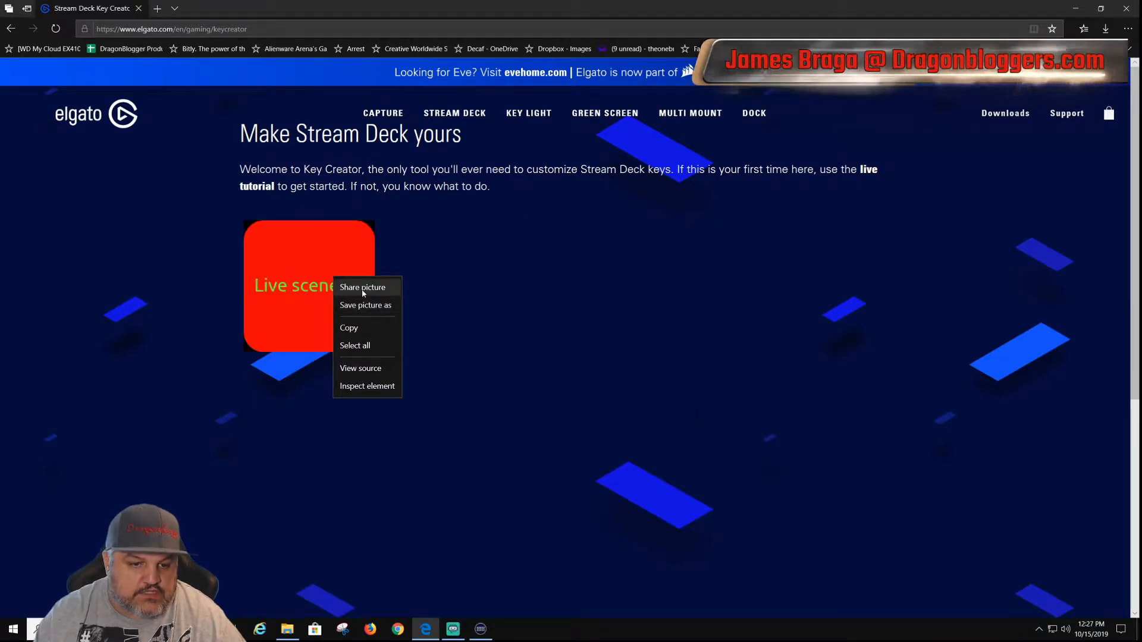
click(365, 305)
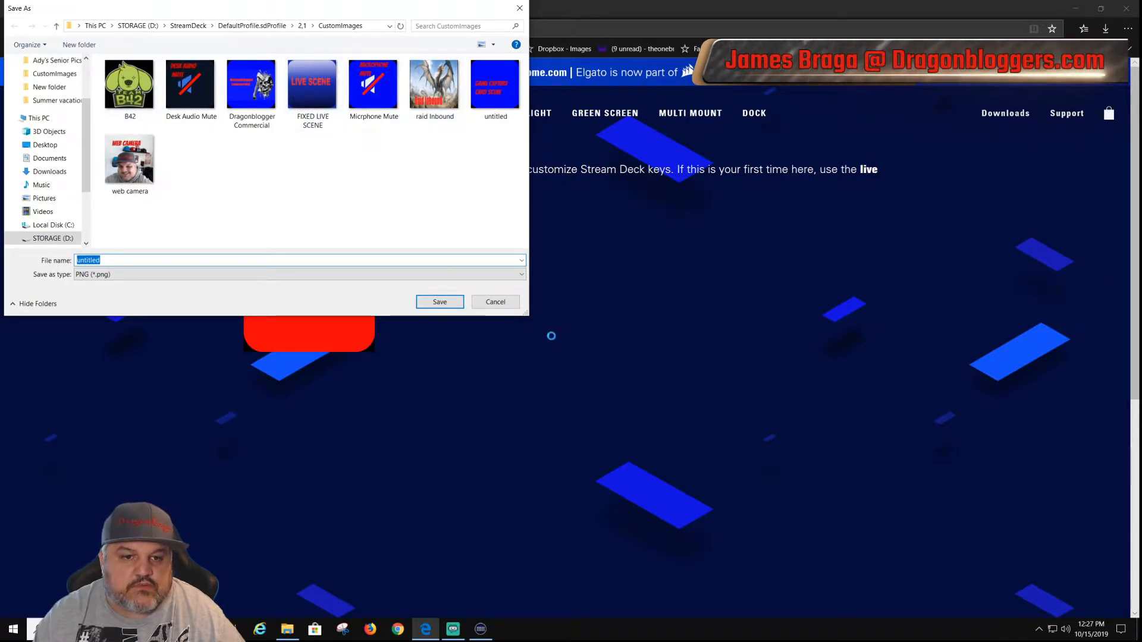
click(441, 303)
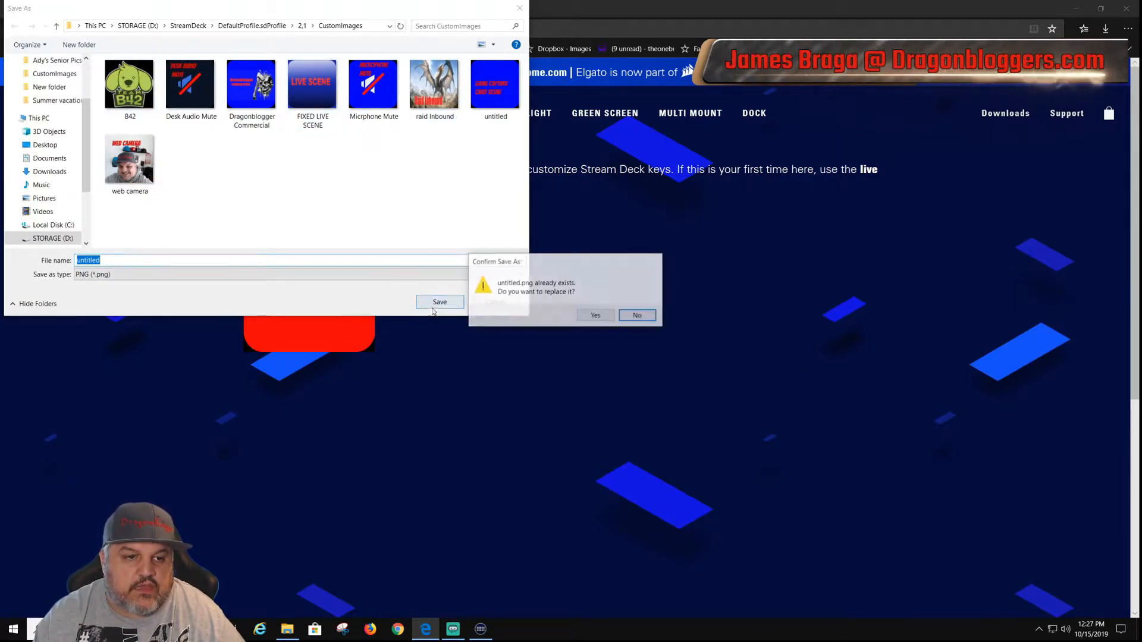
click(637, 315)
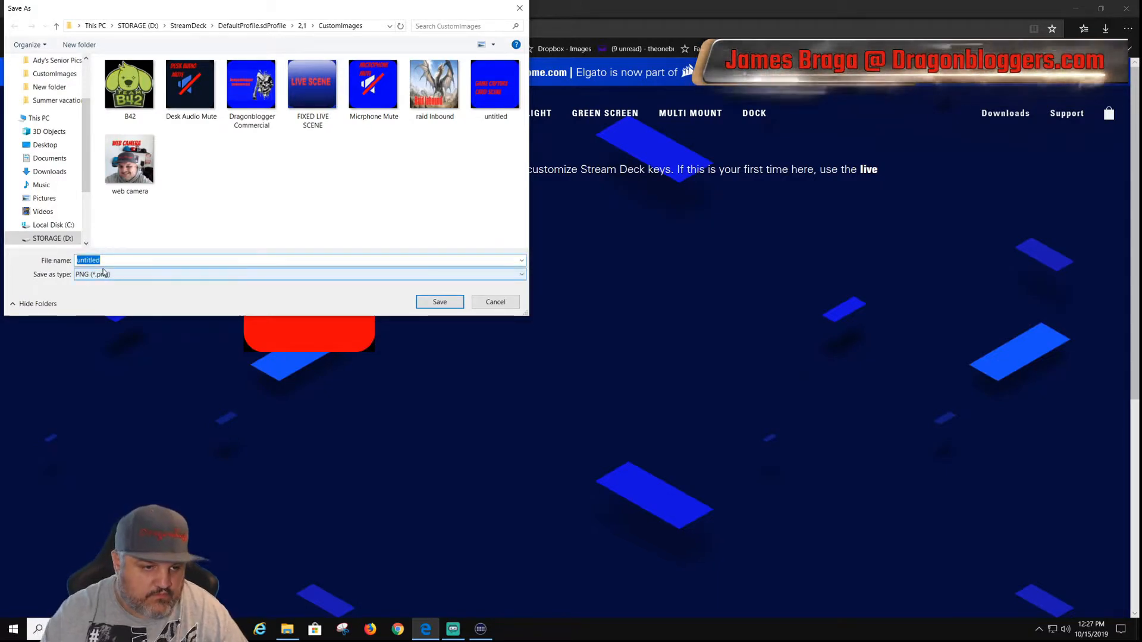
key(BackSpace)
text(red li)
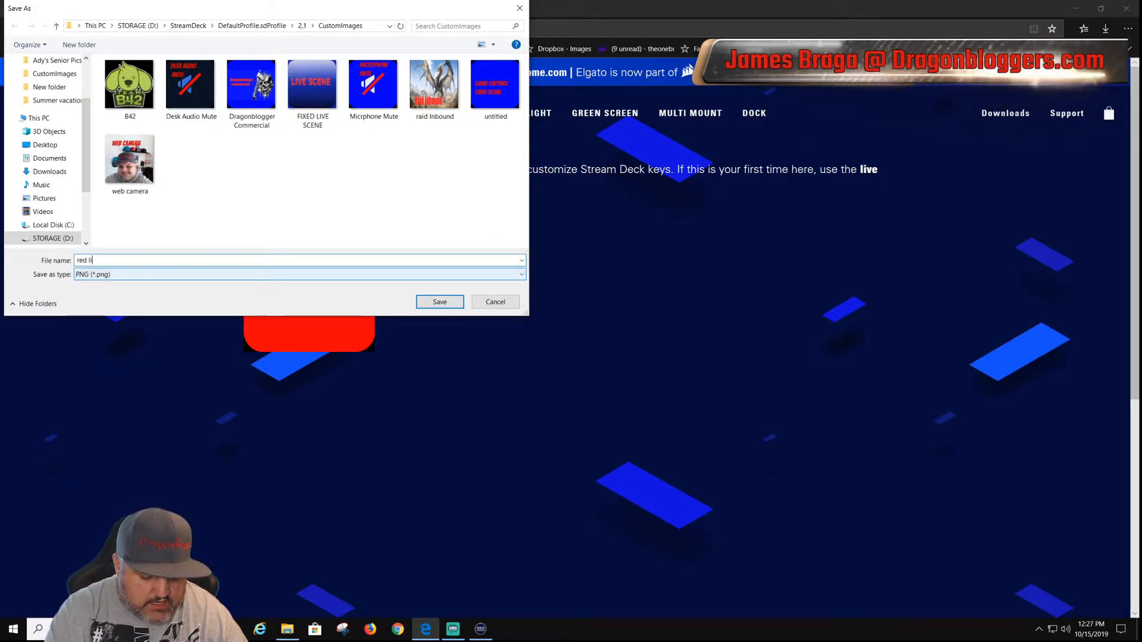
text(ve scene)
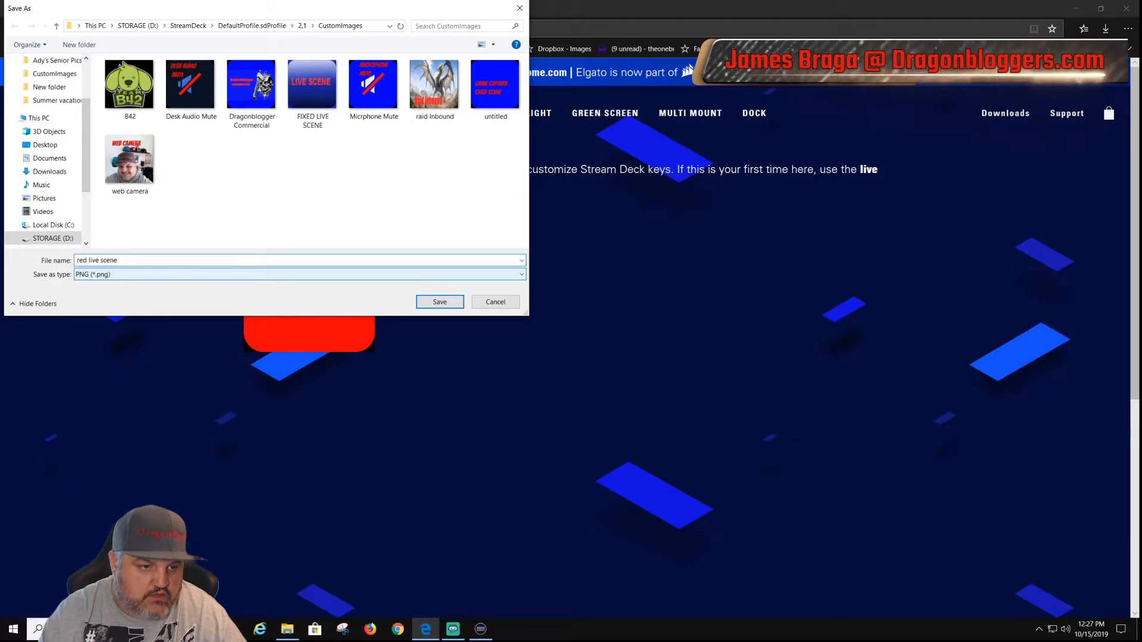
key(Return)
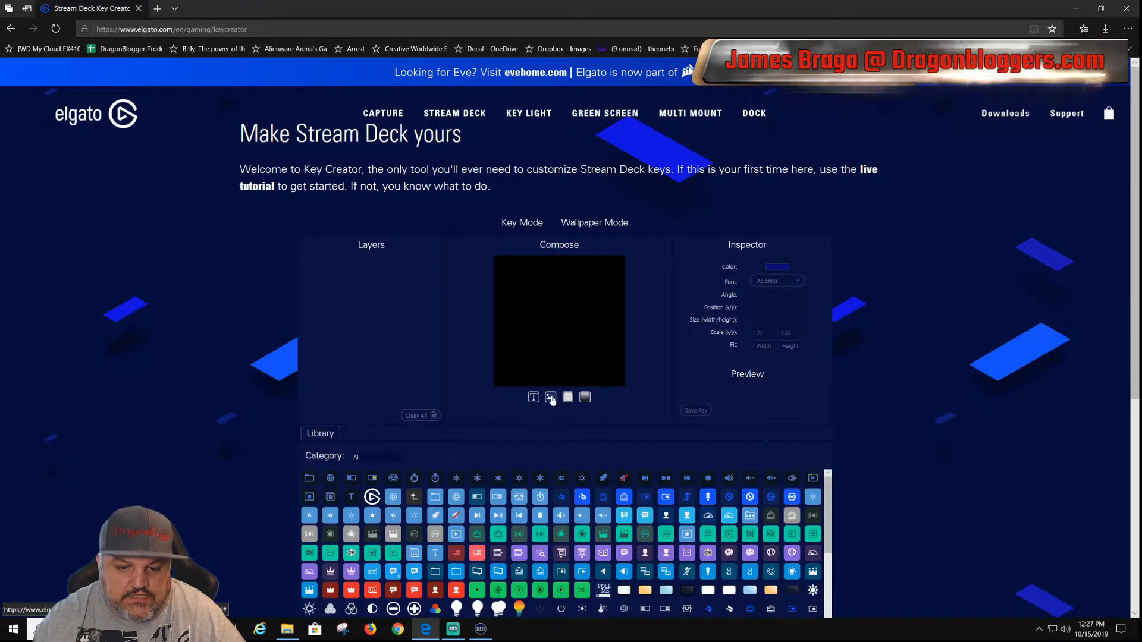
Step: Examine the icon library below the empty composition to see which ready-made key icons are available
scroll(559, 416, down, 2)
scroll(564, 437, up, 3)
scroll(166, 420, down, 5)
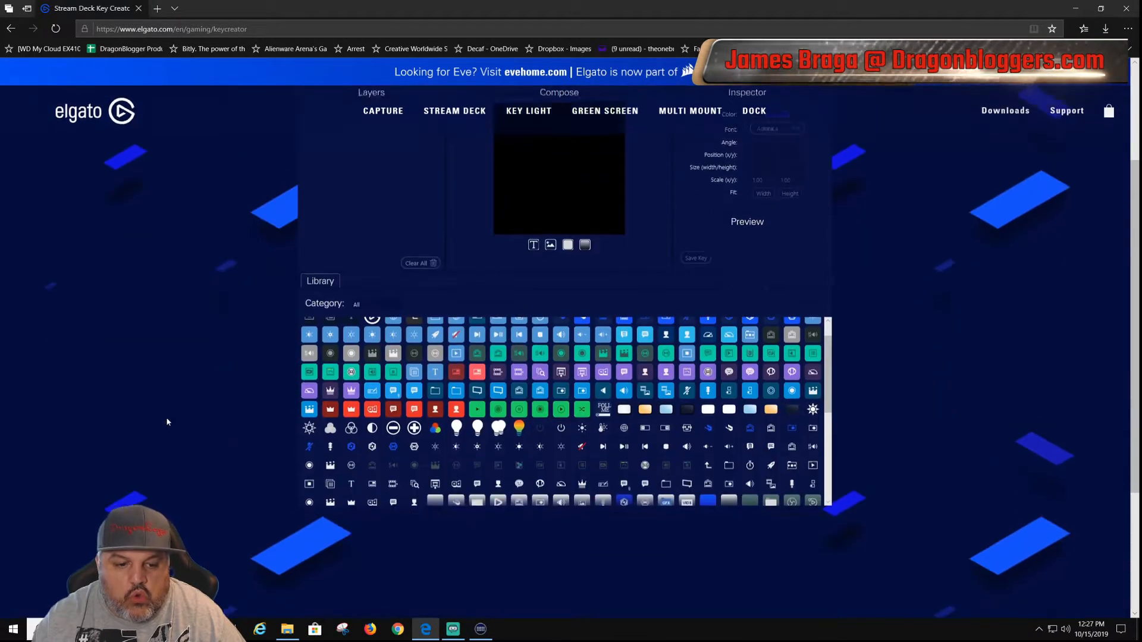
scroll(547, 397, up, 3)
scroll(247, 408, down, 5)
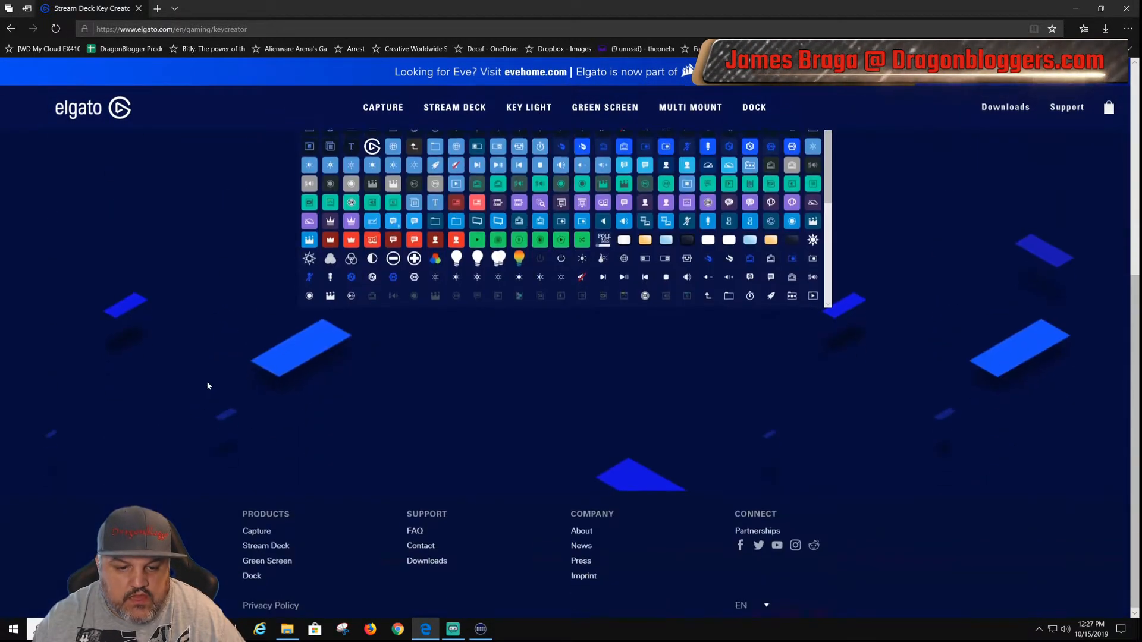
scroll(207, 385, up, 1)
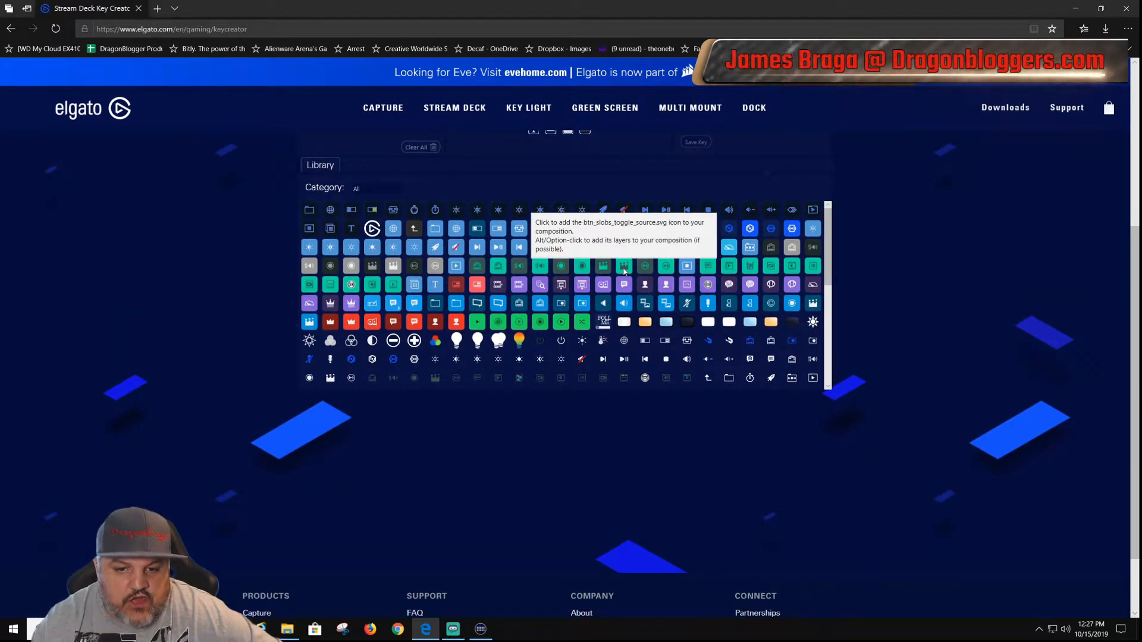
scroll(546, 337, down, 3)
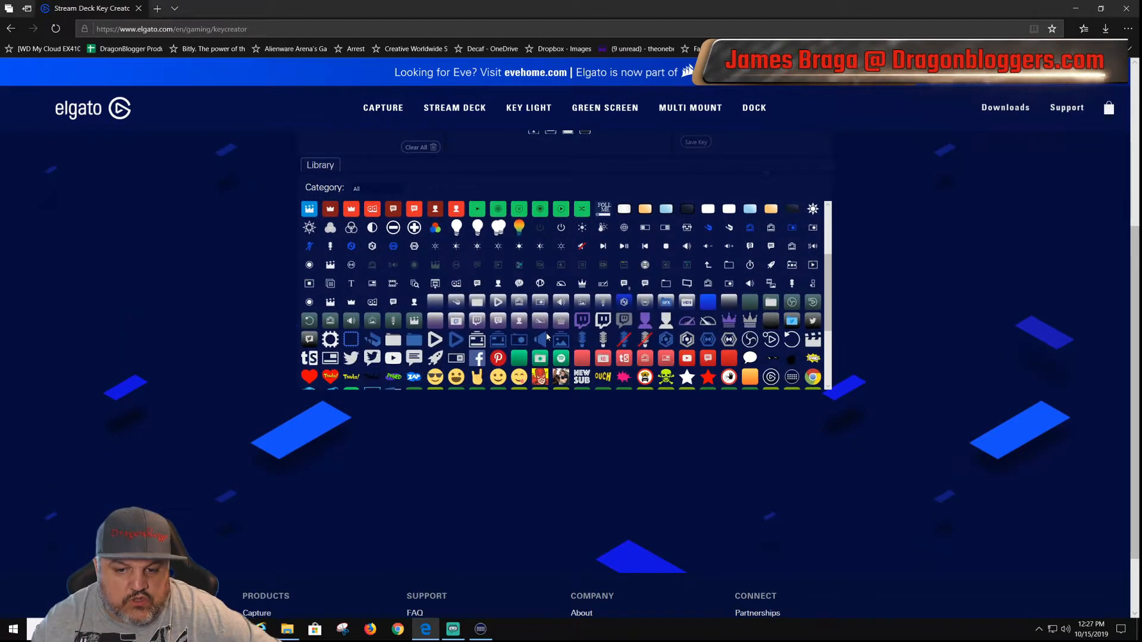
scroll(553, 335, down, 1)
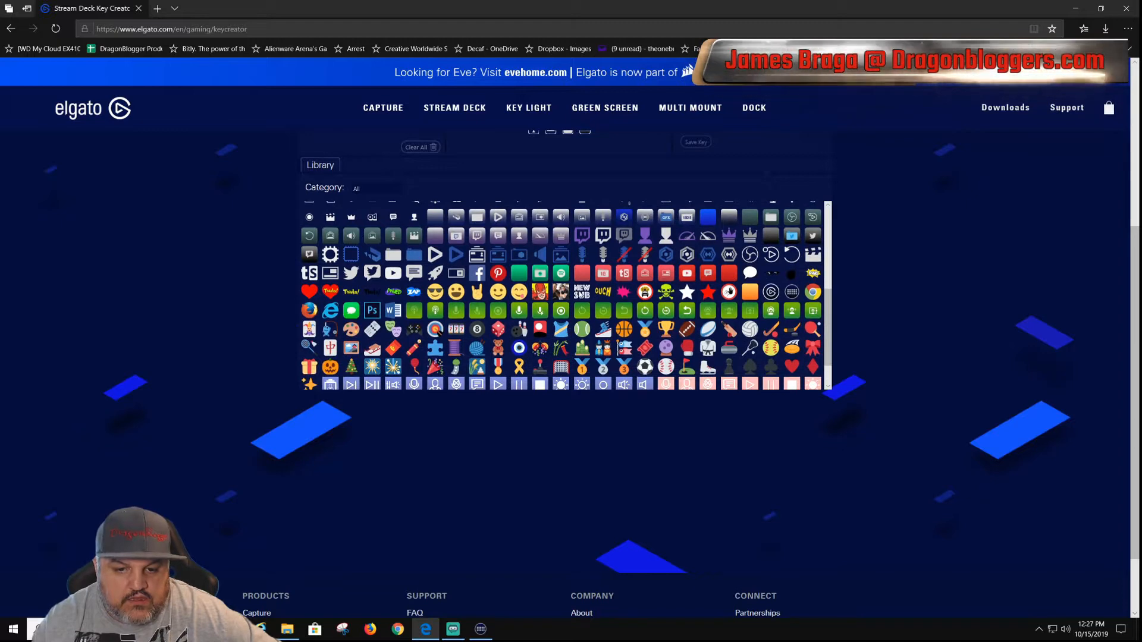
Step: Add the New Sub icon and the green Skull icon from the library to the composition
click(582, 291)
scroll(535, 297, up, 10)
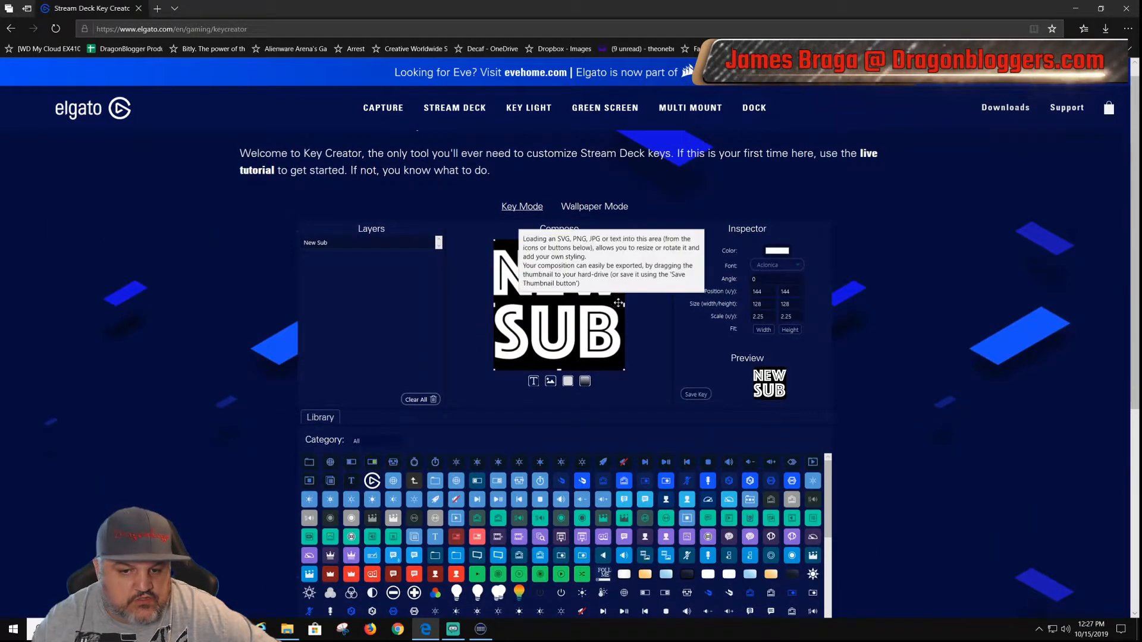
scroll(647, 390, down, 4)
scroll(647, 389, down, 5)
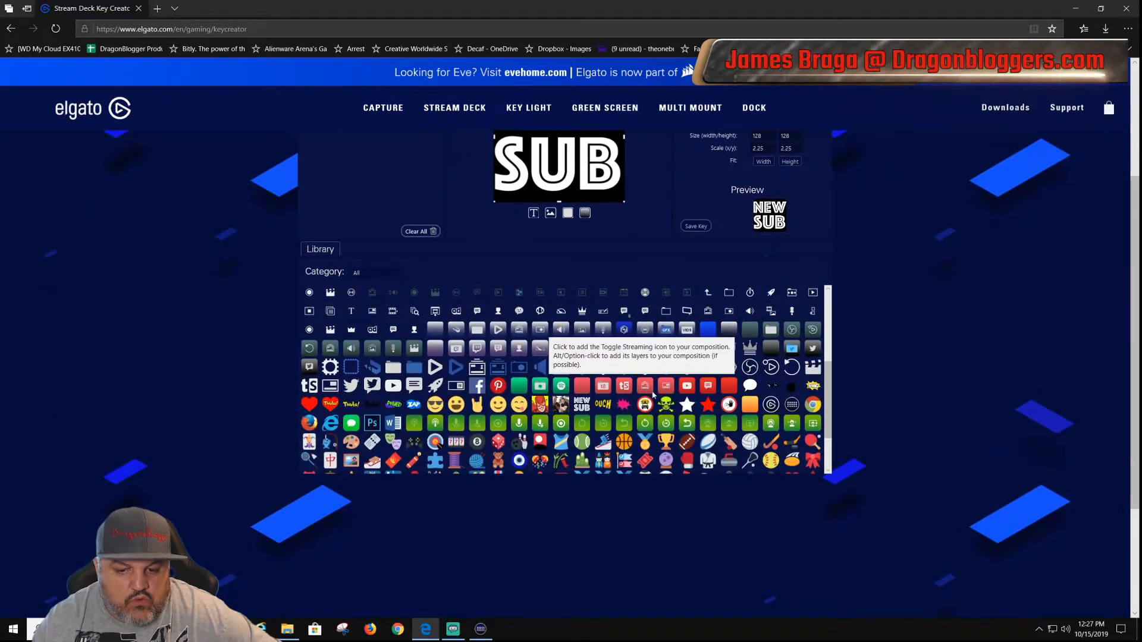
click(666, 405)
scroll(178, 381, up, 4)
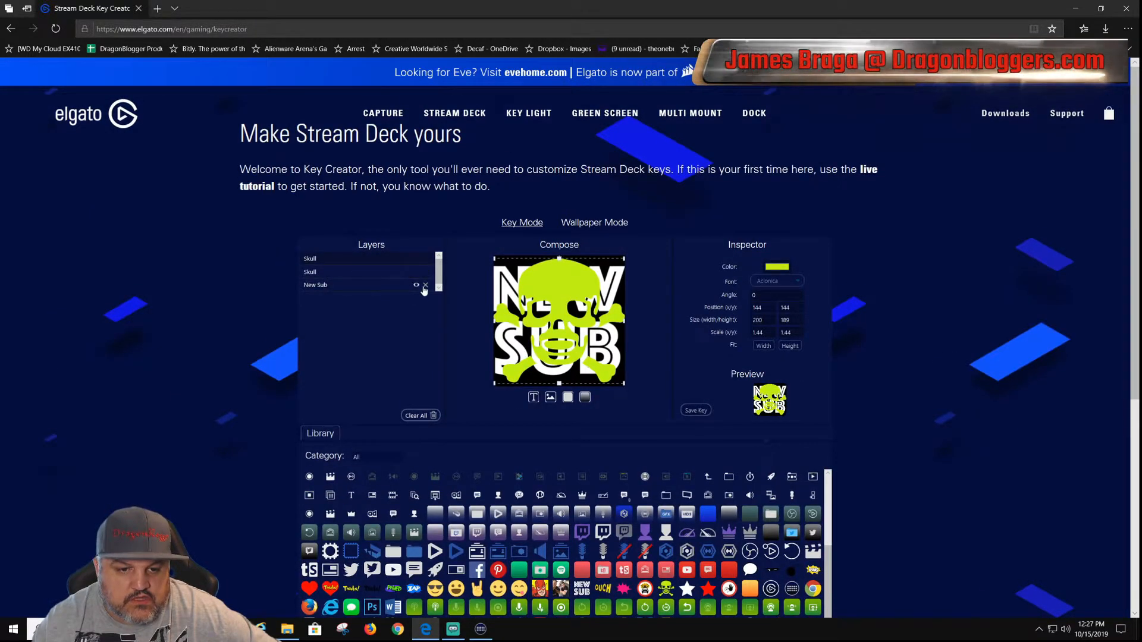
Step: Delete the New Sub layer and both Skull layers from the composition
click(425, 285)
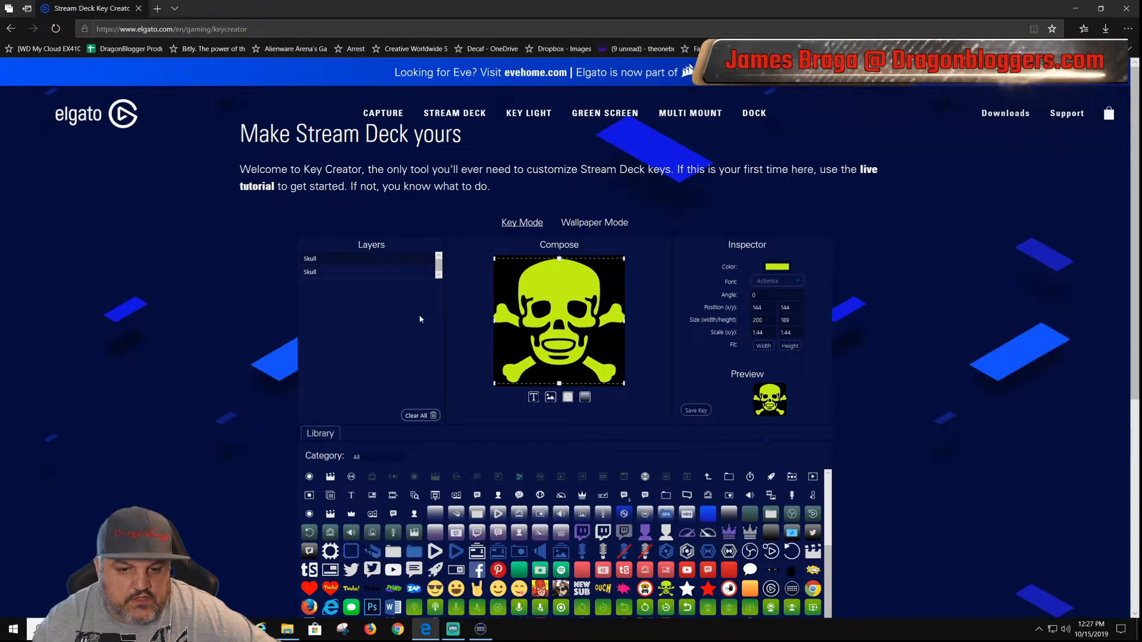
click(426, 272)
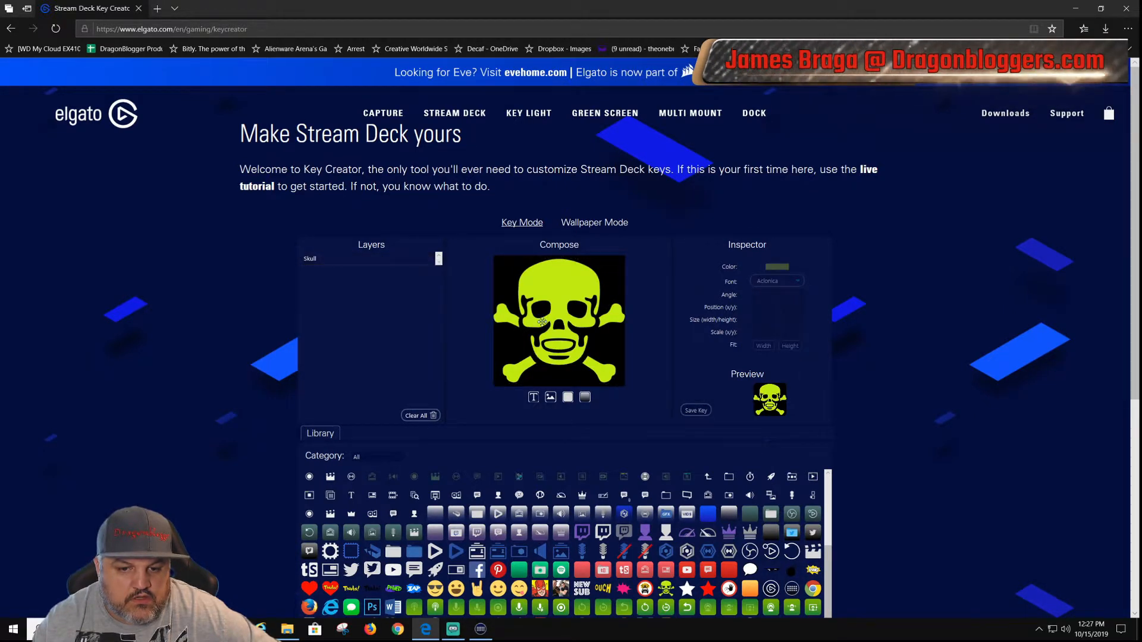
scroll(542, 321, down, 3)
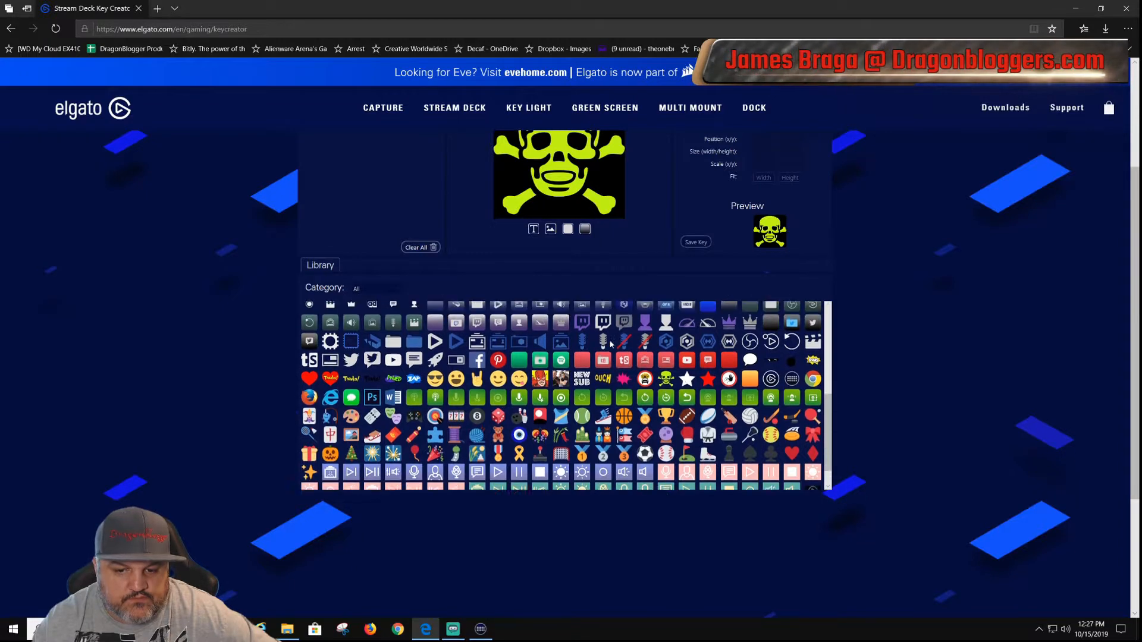
scroll(611, 344, up, 3)
click(426, 261)
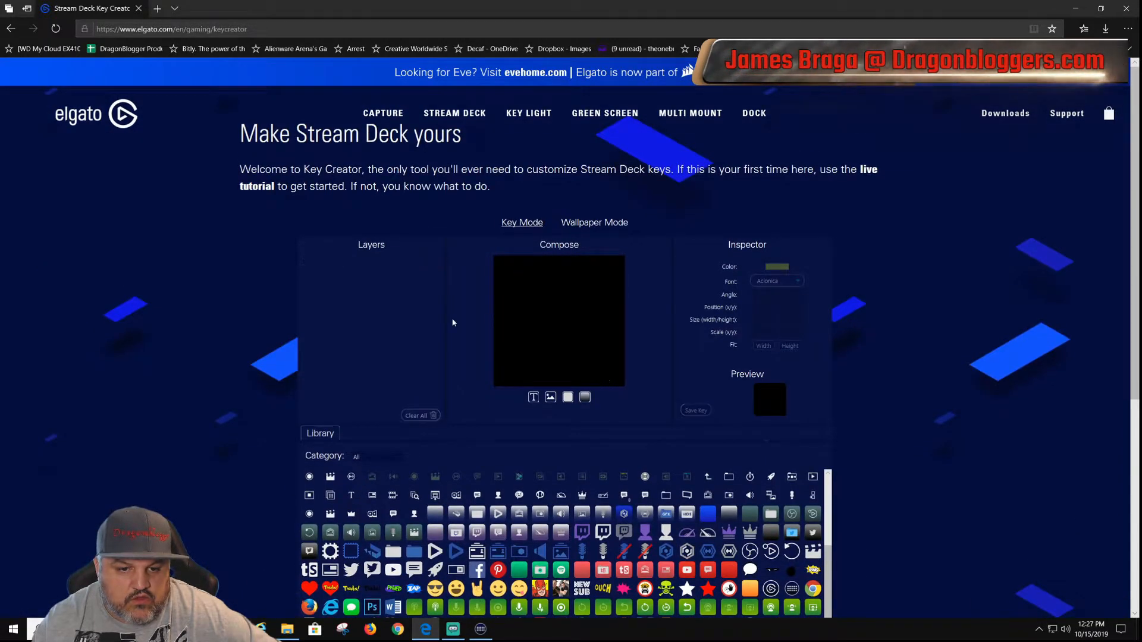
Step: Add the fishing pole and fish icon from the library to the composition, and delete its layer again
scroll(453, 323, down, 4)
scroll(486, 368, down, 2)
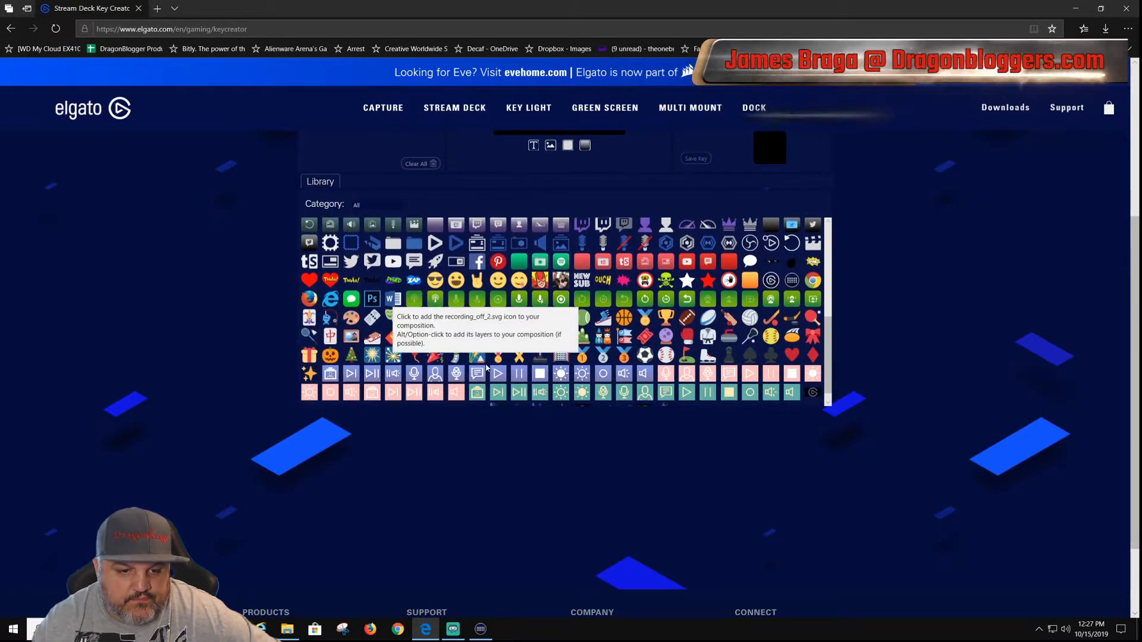
scroll(487, 368, down, 1)
click(330, 304)
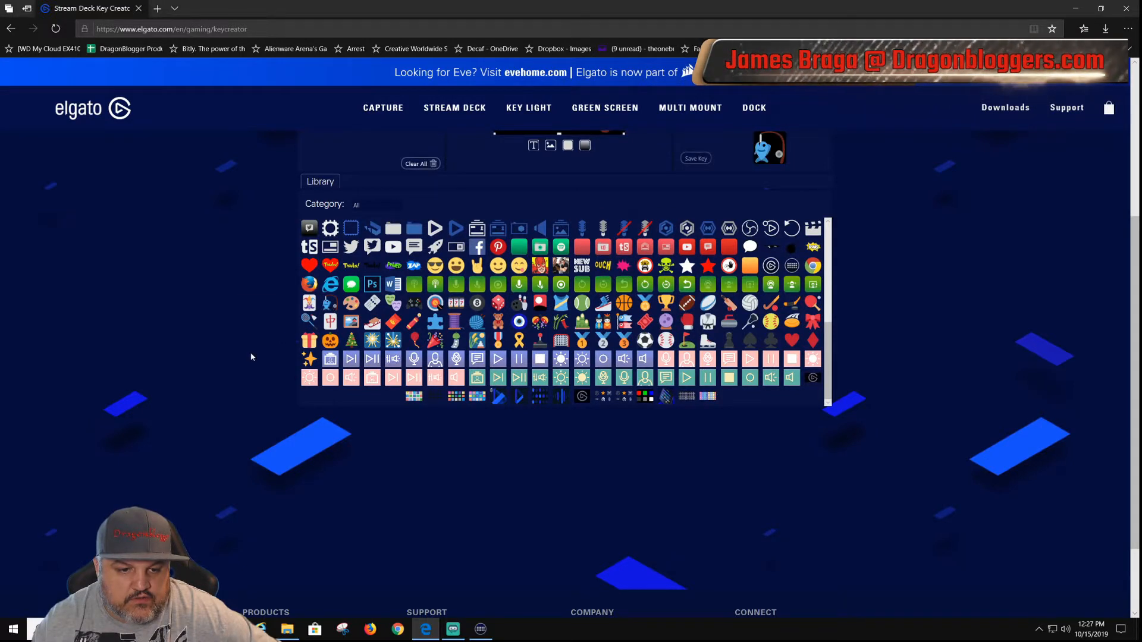
scroll(250, 357, up, 4)
scroll(107, 448, down, 4)
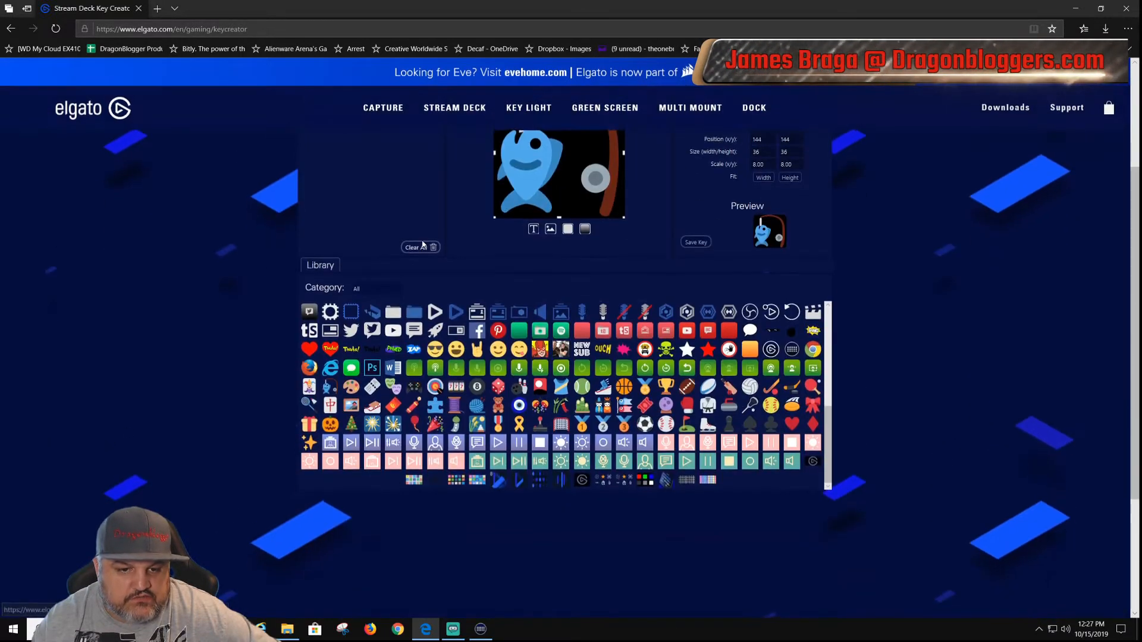
scroll(107, 448, up, 4)
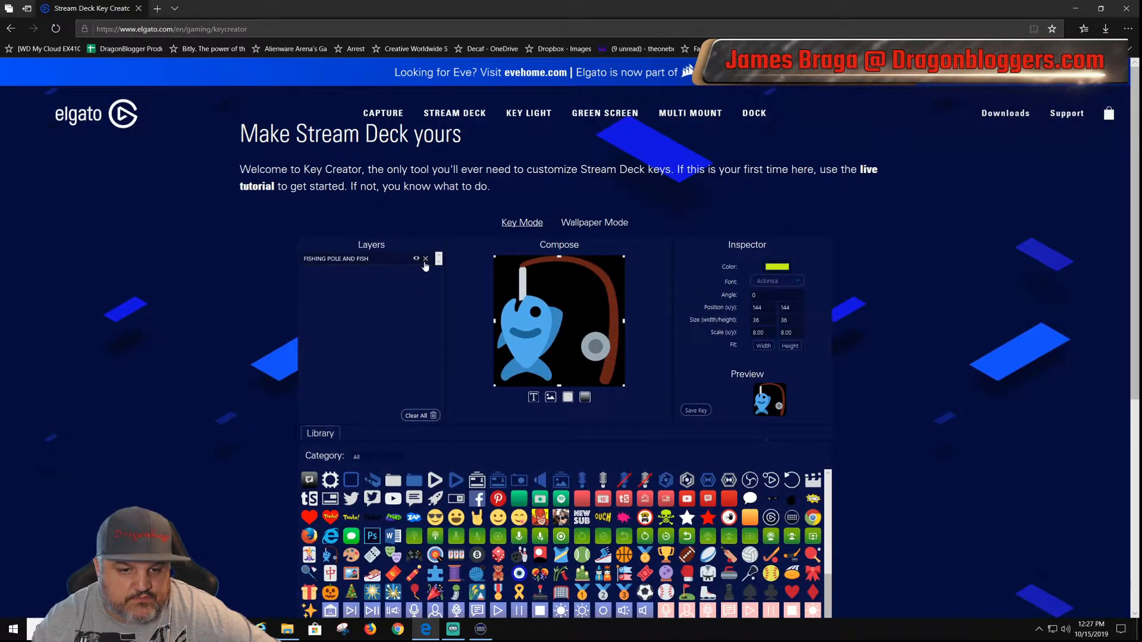
click(426, 258)
Step: Add the jack-o-lantern icon from the library to the composition, and delete its layer again
scroll(345, 321, down, 4)
click(330, 340)
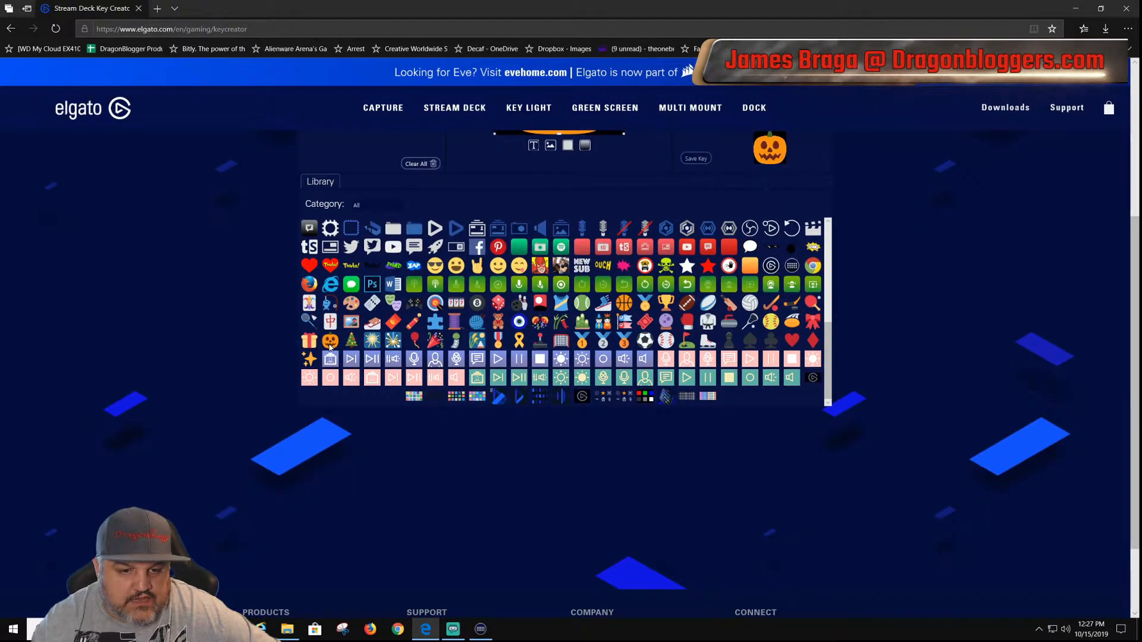
scroll(332, 344, up, 6)
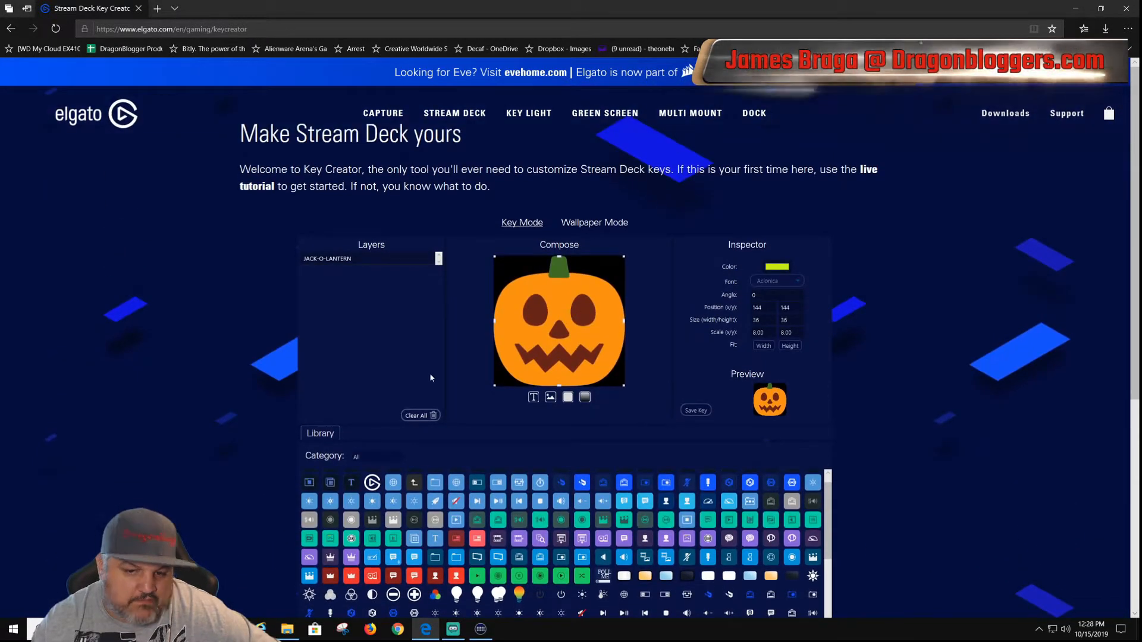
scroll(380, 369, down, 2)
scroll(349, 363, up, 2)
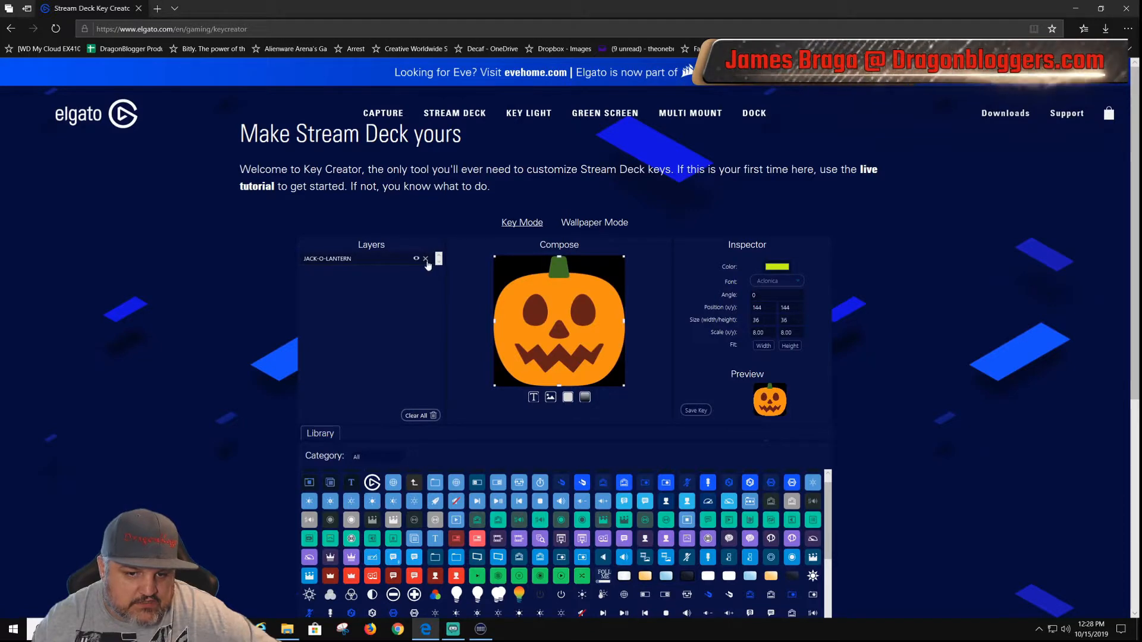
click(429, 260)
Step: Look through the rest of the icon library for other ready-made icons
scroll(547, 263, down, 10)
scroll(553, 270, down, 5)
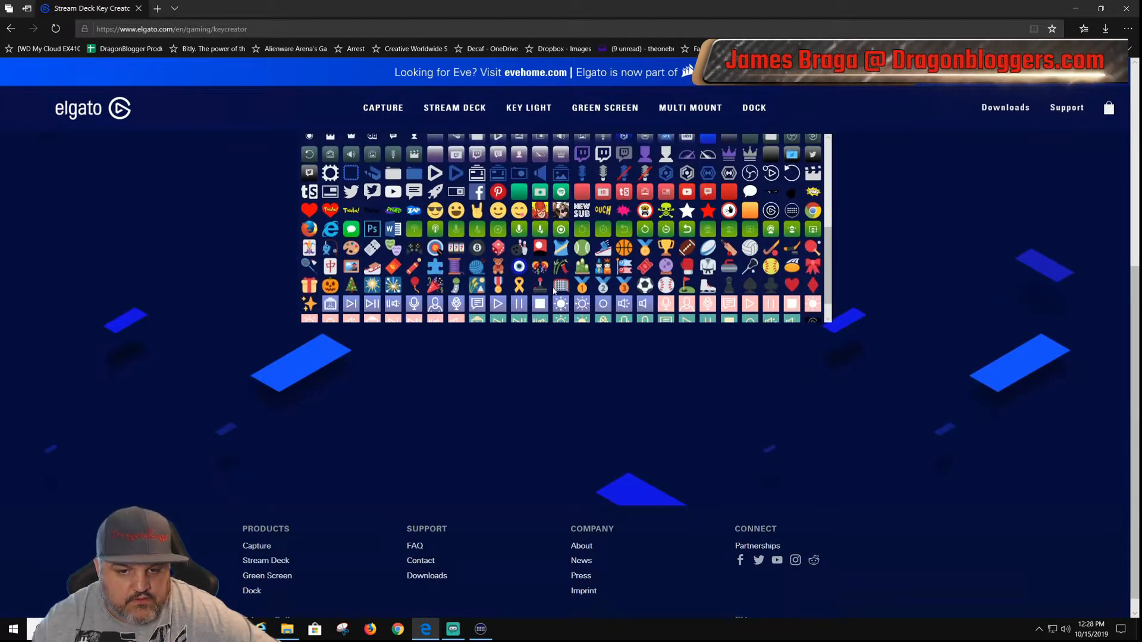
scroll(530, 357, up, 3)
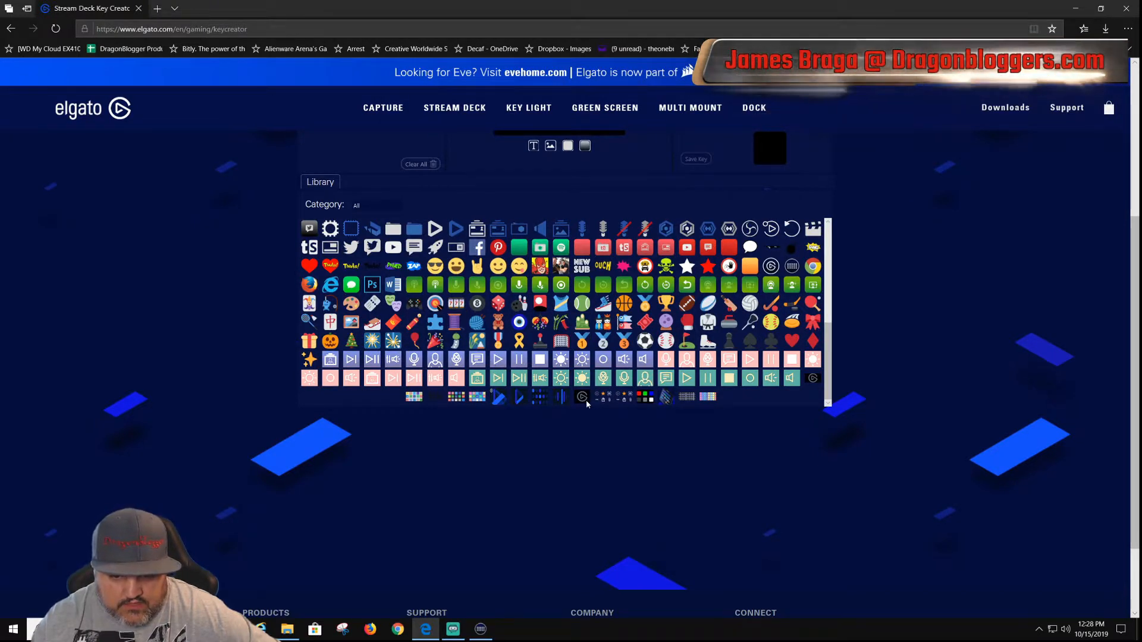
scroll(707, 372, up, 3)
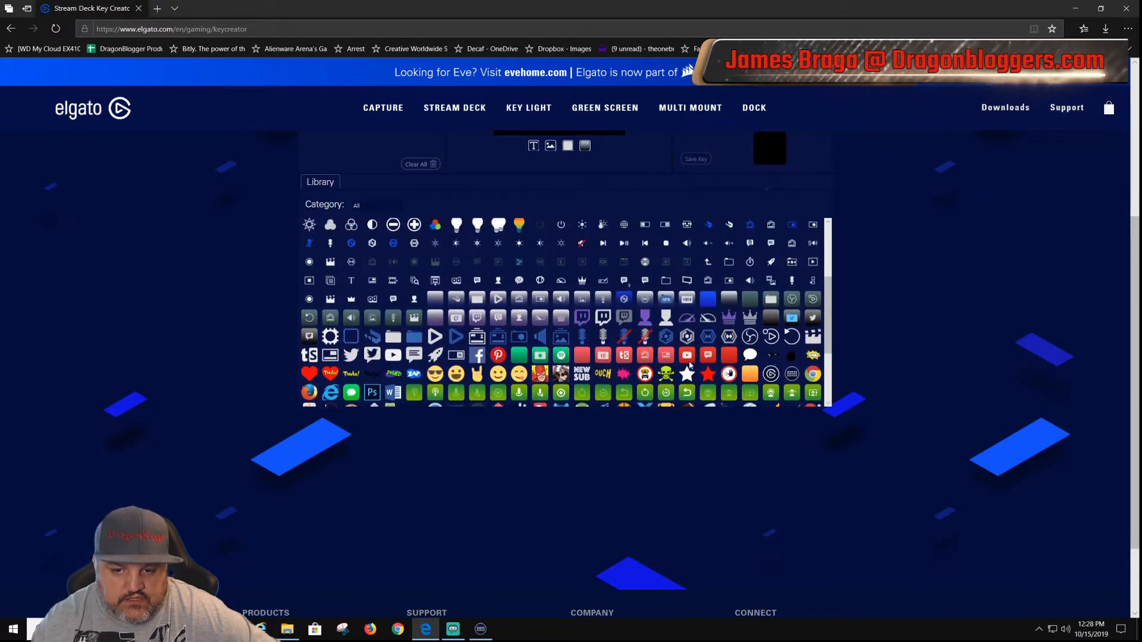
Step: Close the Key Creator page and, back in Stream Deck, set the Live Scene key's icon from the "red live scene" image file
scroll(684, 373, up, 7)
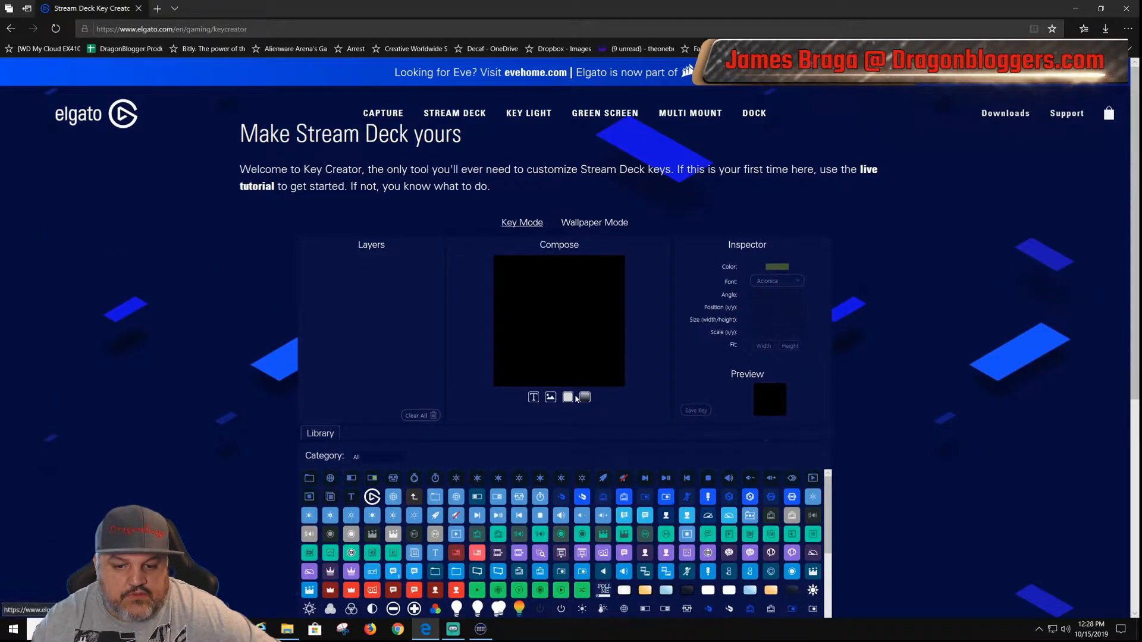
click(1128, 10)
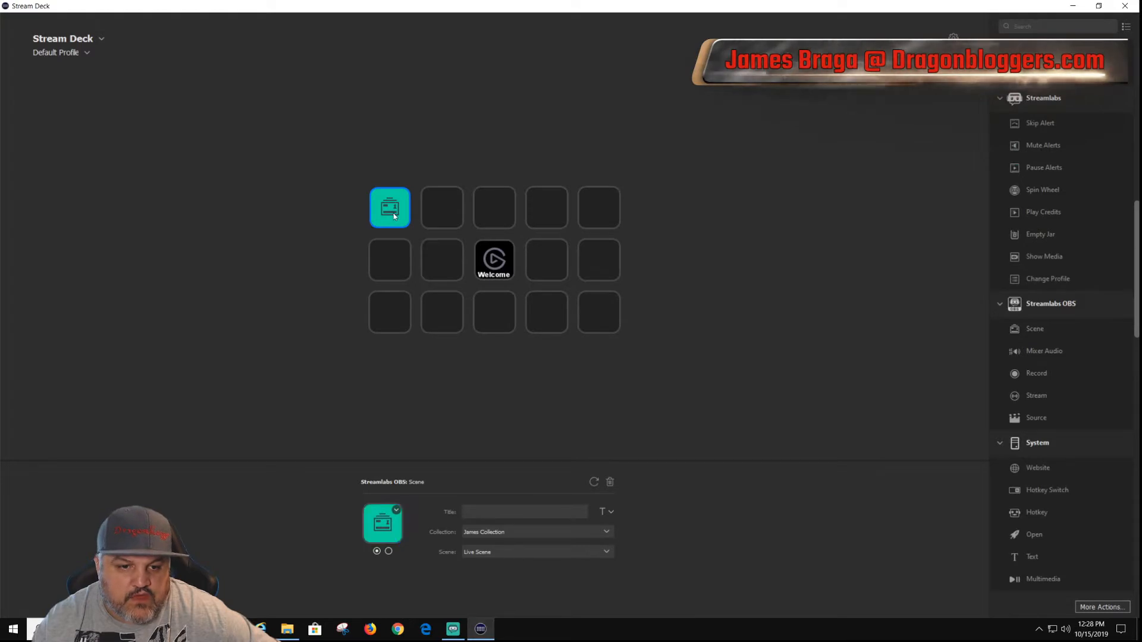
click(396, 510)
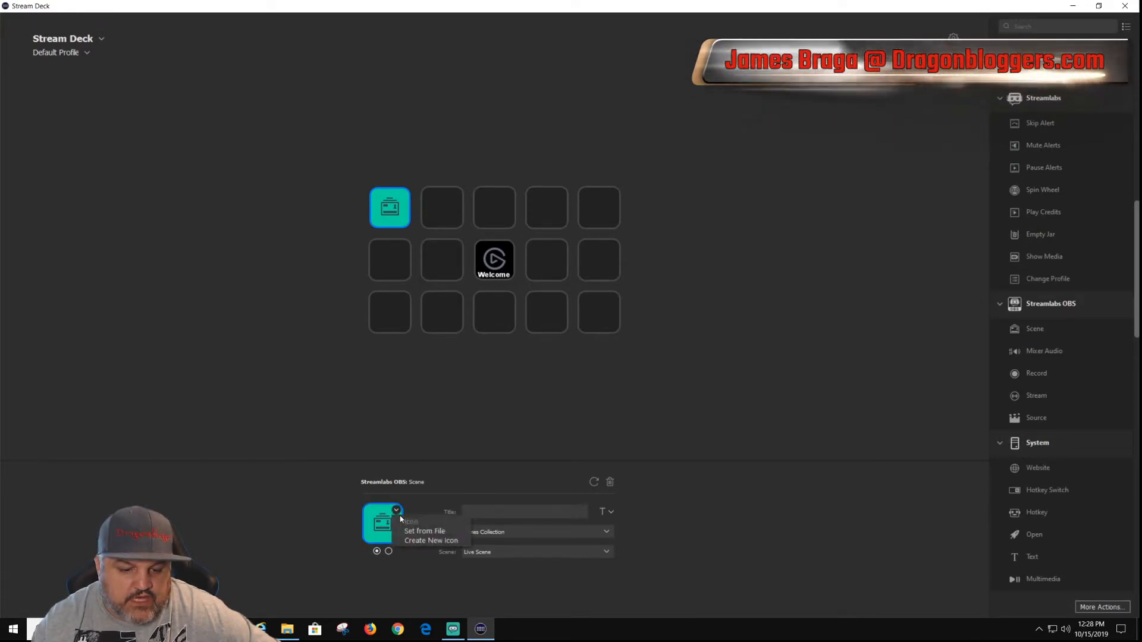
click(424, 531)
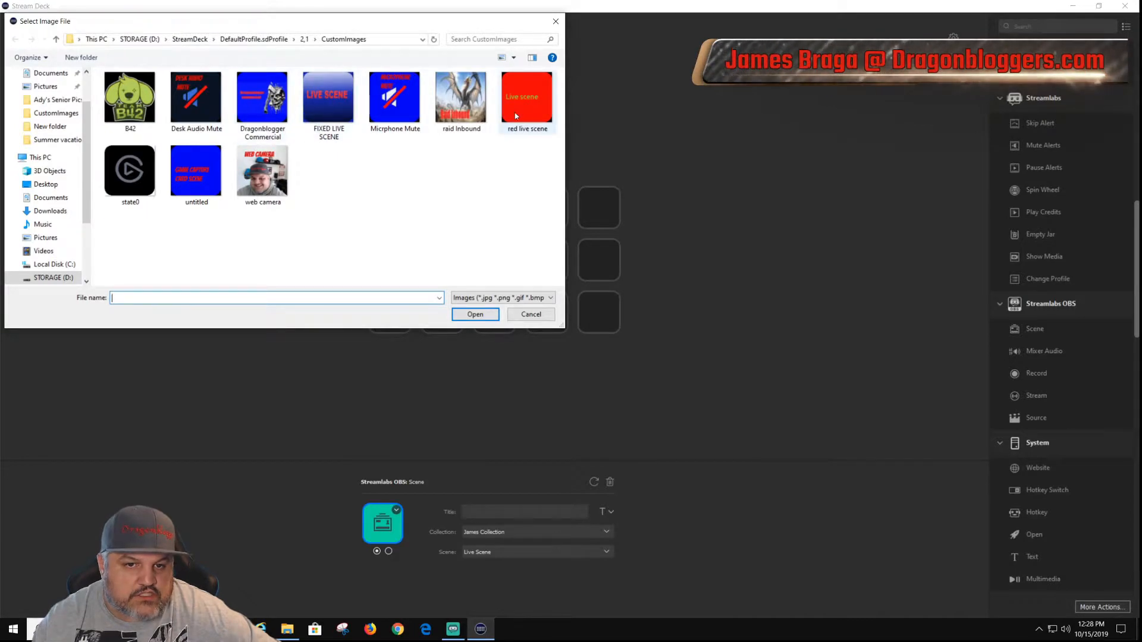
click(526, 103)
double_click(526, 102)
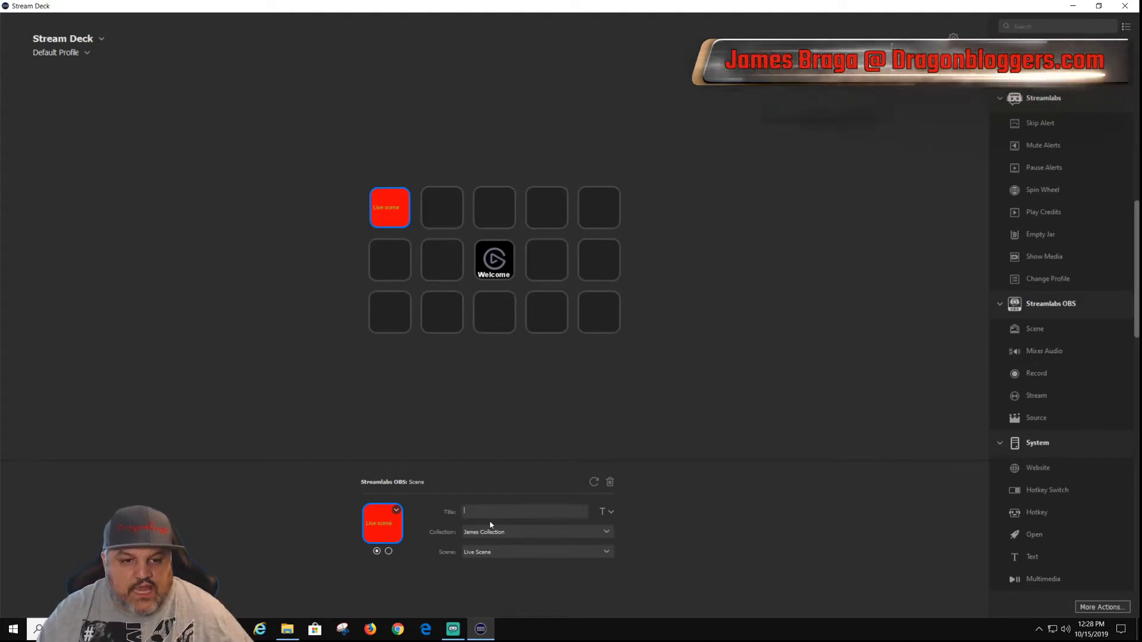
Step: Title the Live Scene key "Live Scene" and clear the title again
text(Liv)
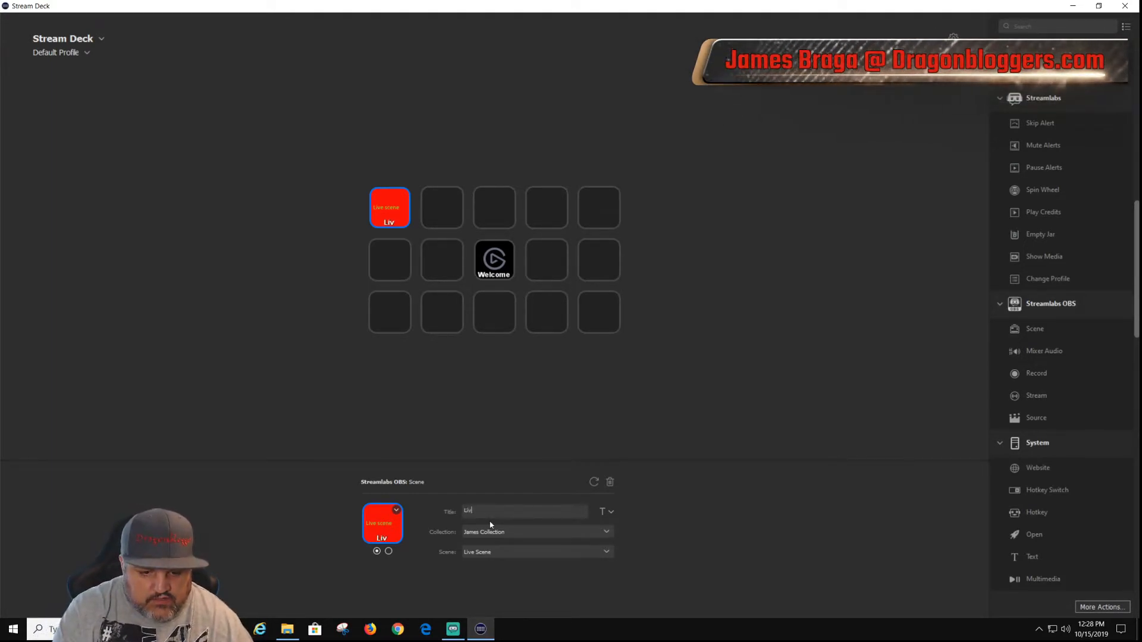
text(e )
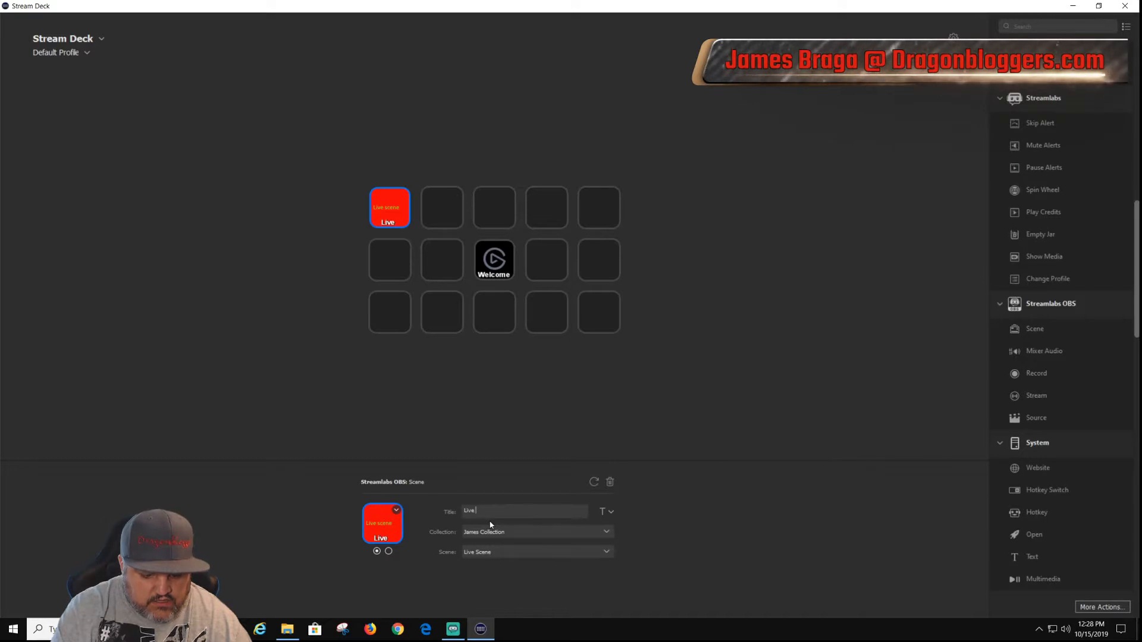
text(Scene)
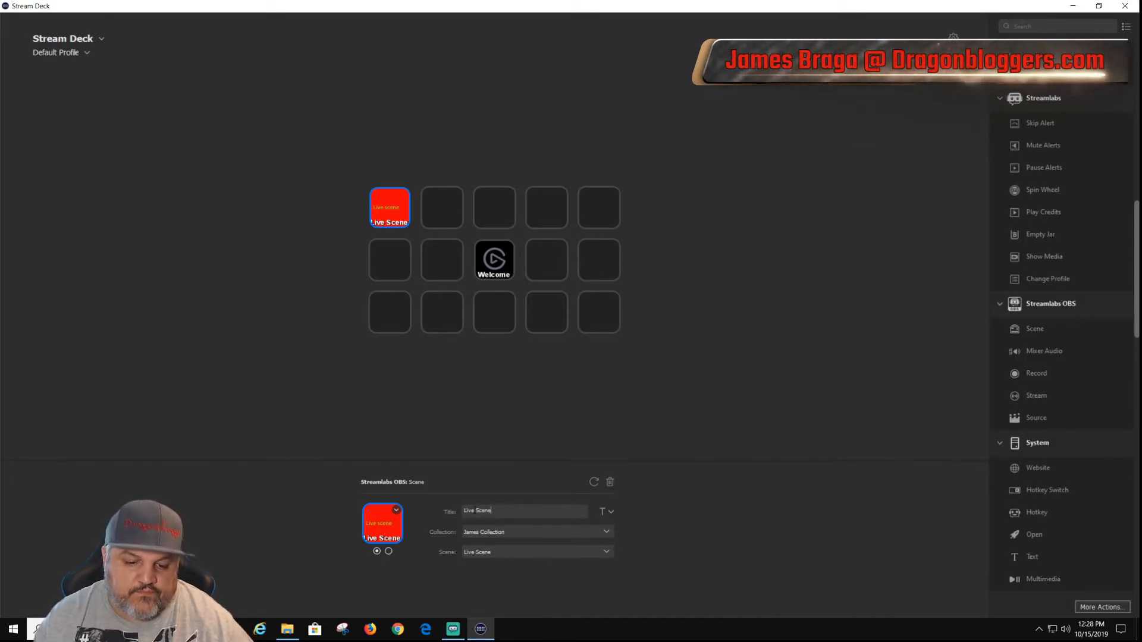
drag(505, 512, 455, 512)
key(BackSpace)
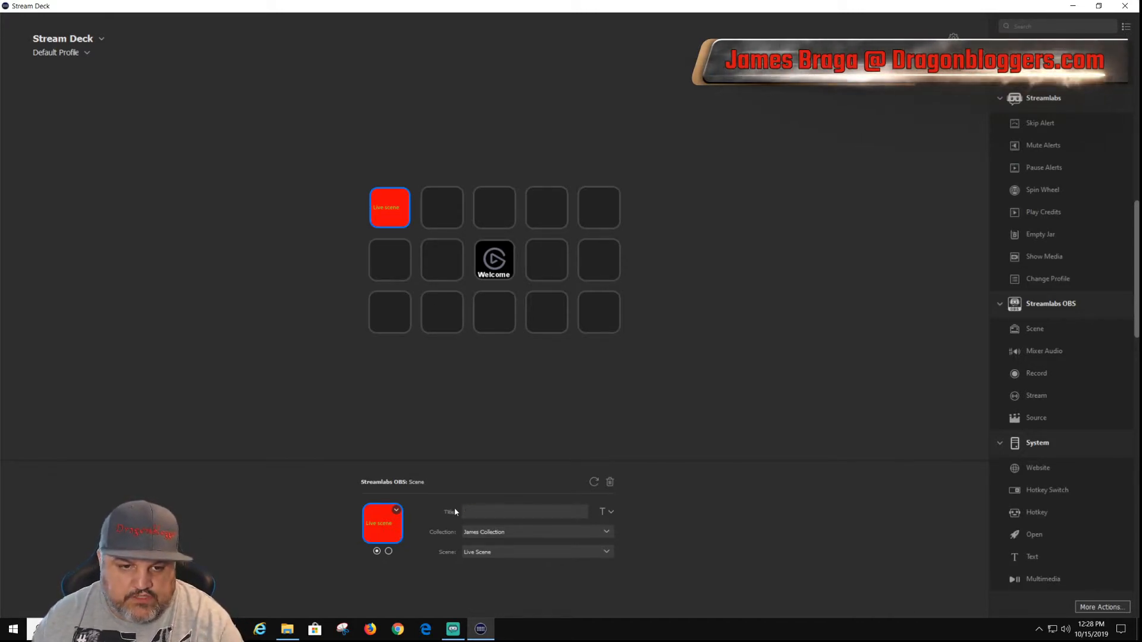
Step: Replace the Live Scene key's icon with the "FIXED LIVE SCENE" image file
click(398, 208)
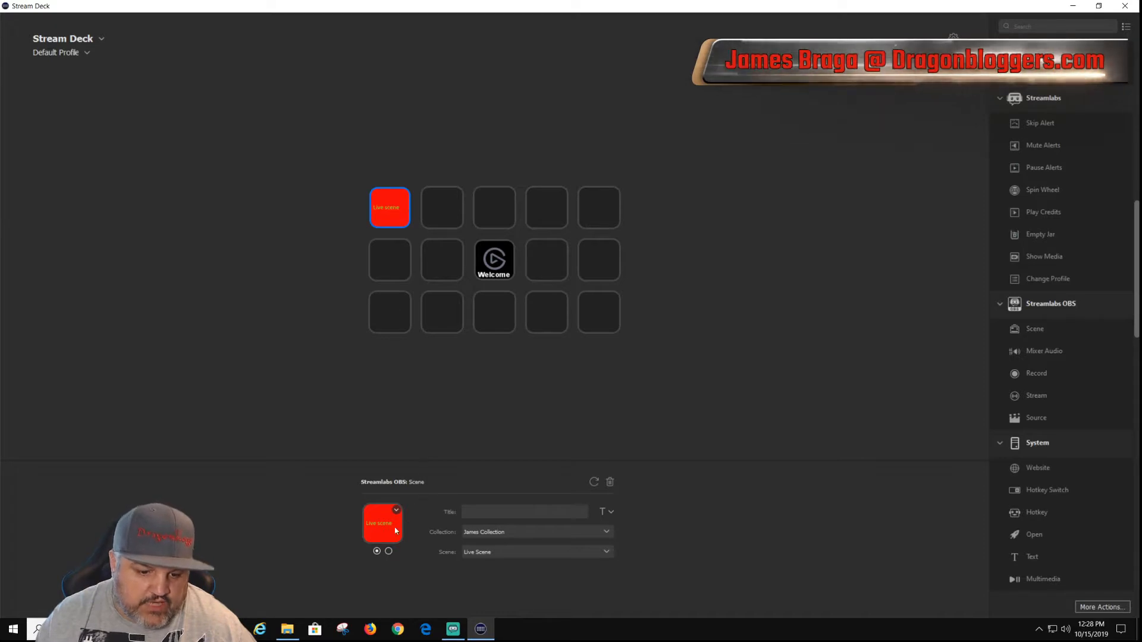
click(396, 510)
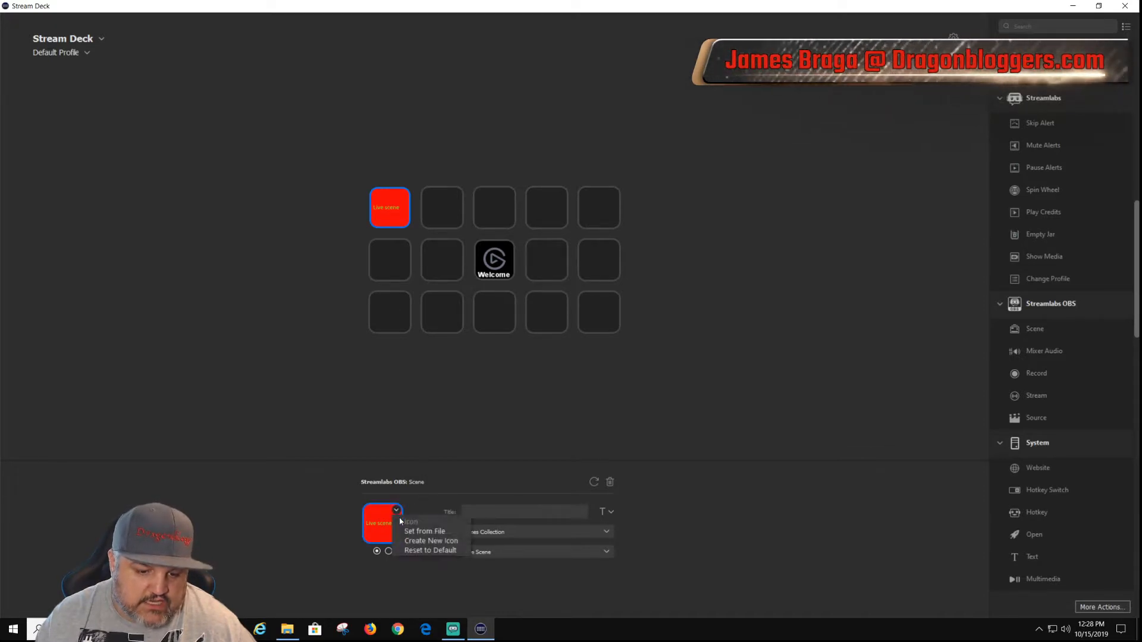
click(430, 532)
double_click(330, 102)
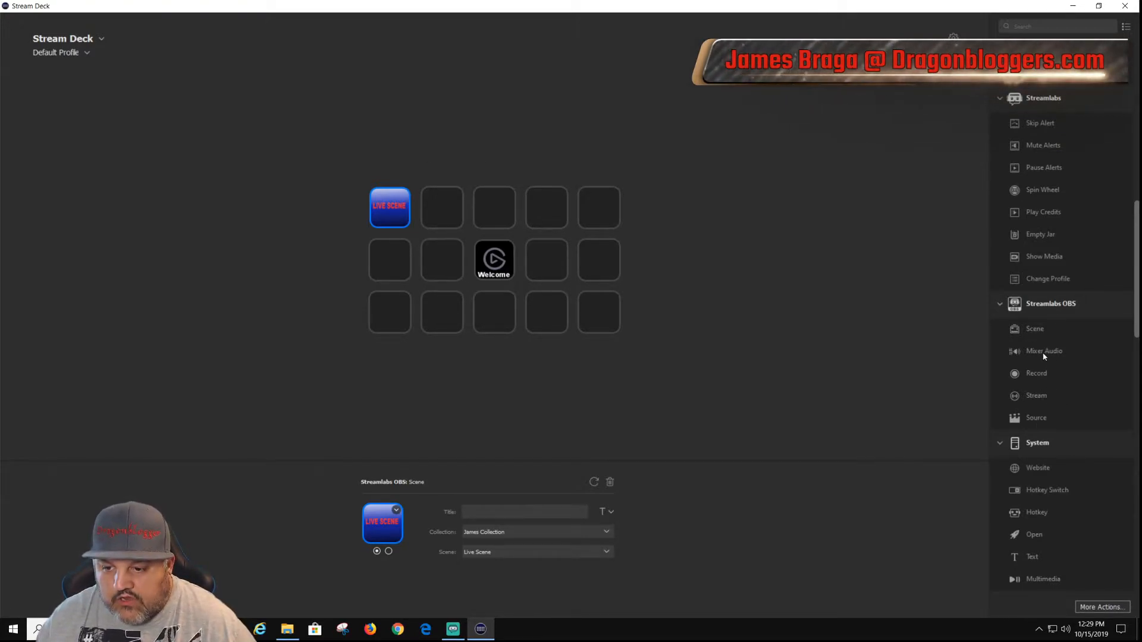
Step: Add a Streamlabs OBS Mixer Audio action to the second key of the first row, with Mic/Aux as its source
drag(1047, 350, 442, 211)
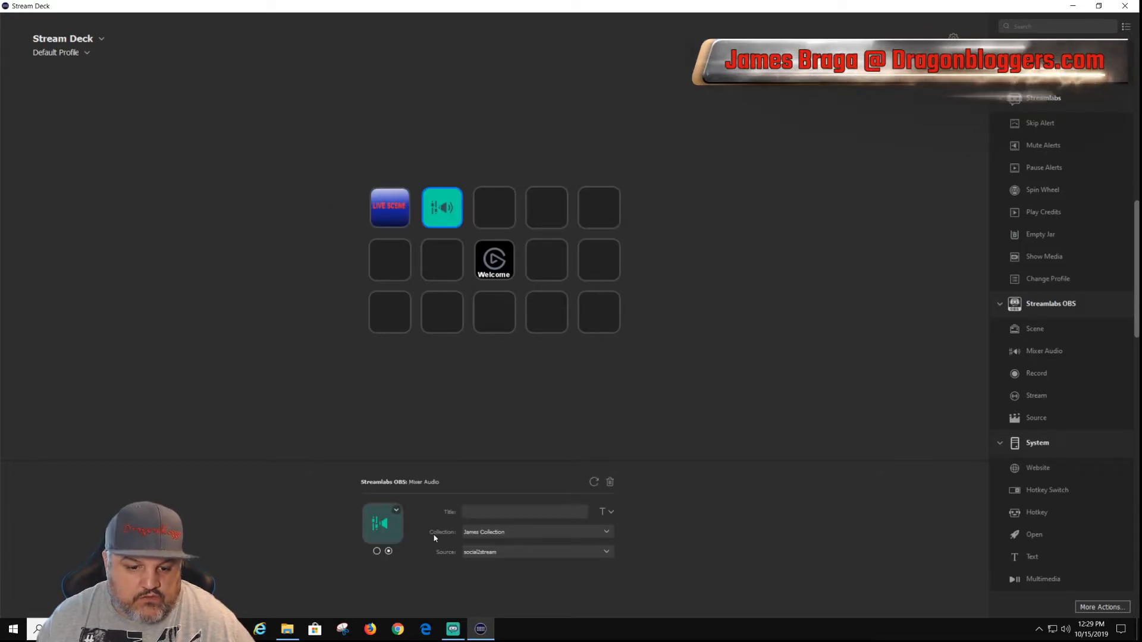
click(606, 552)
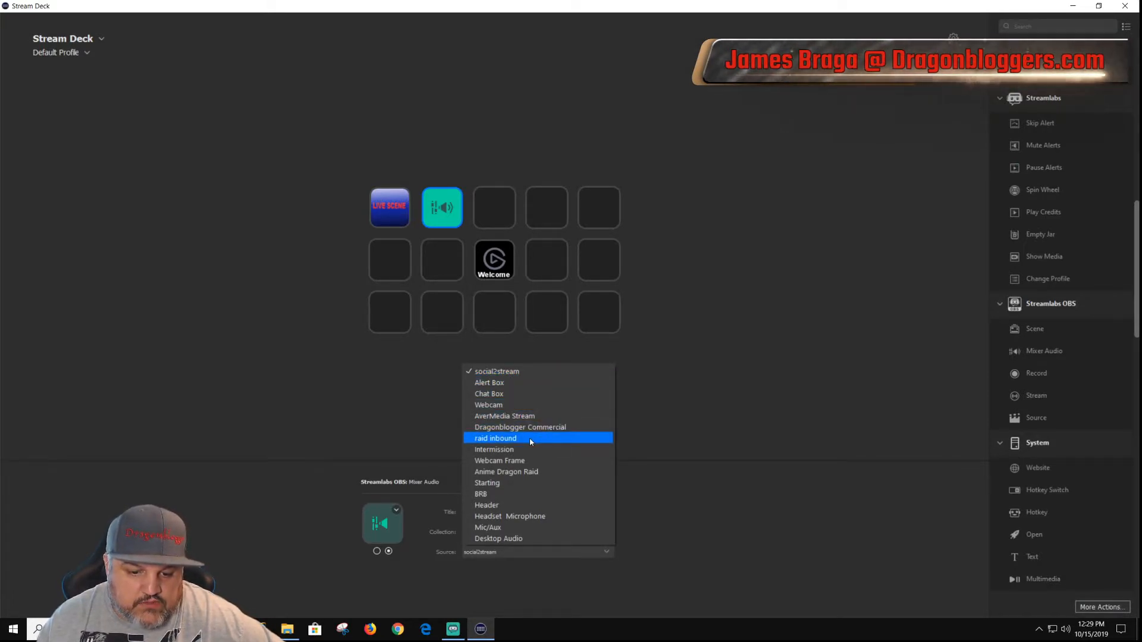
click(514, 529)
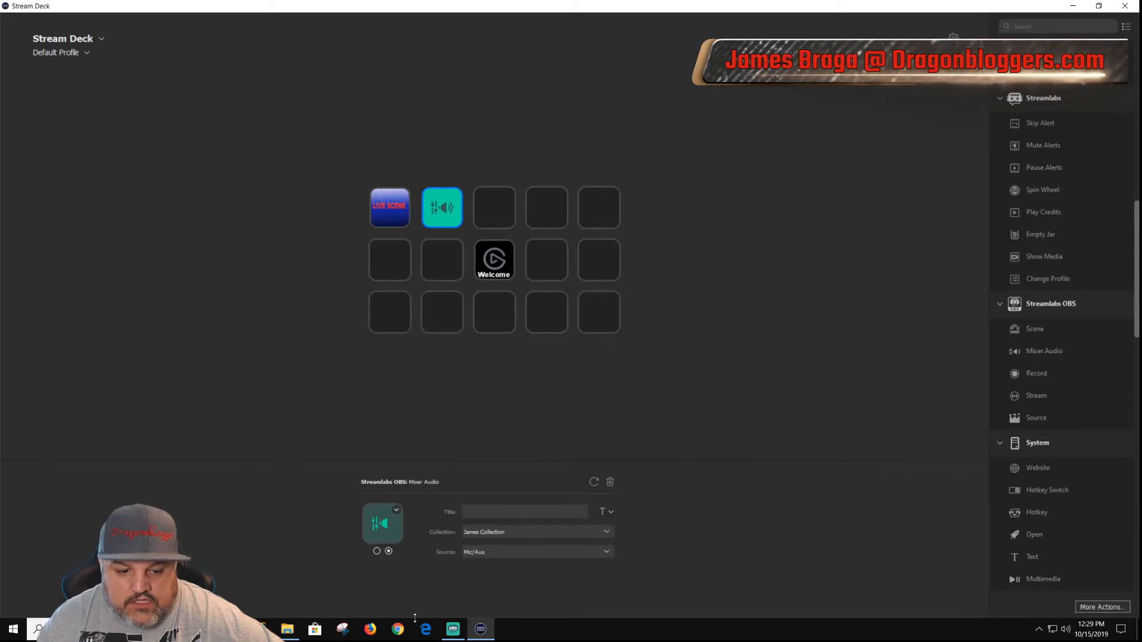
Step: Set the first-state icon of the Mixer Audio key from the "Micrphone Mute" image file
click(376, 550)
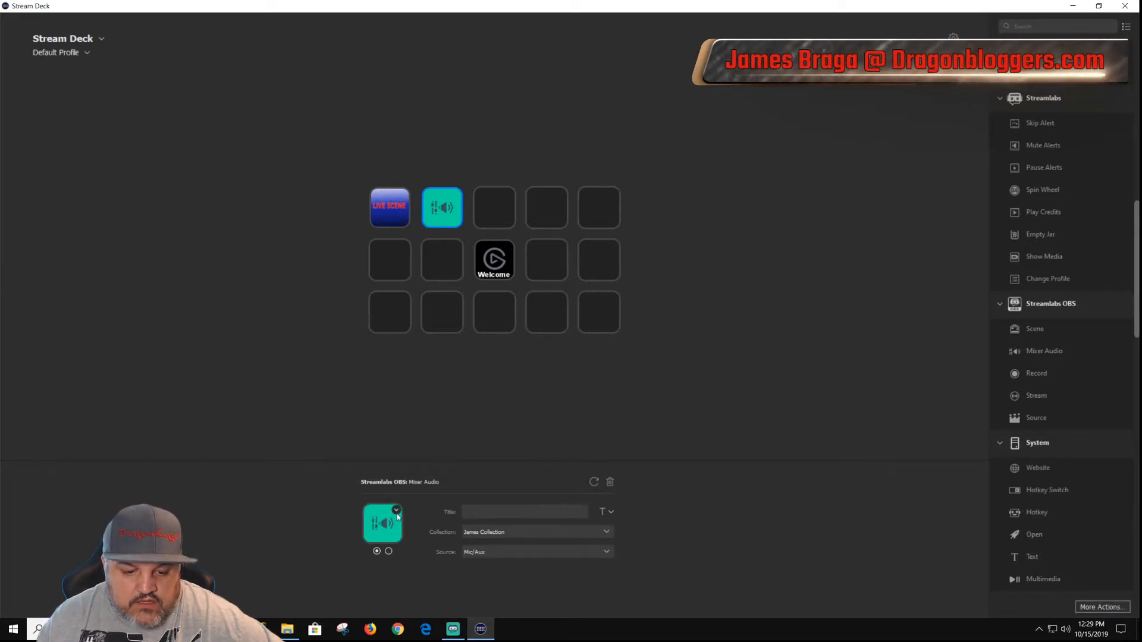
click(396, 511)
click(416, 531)
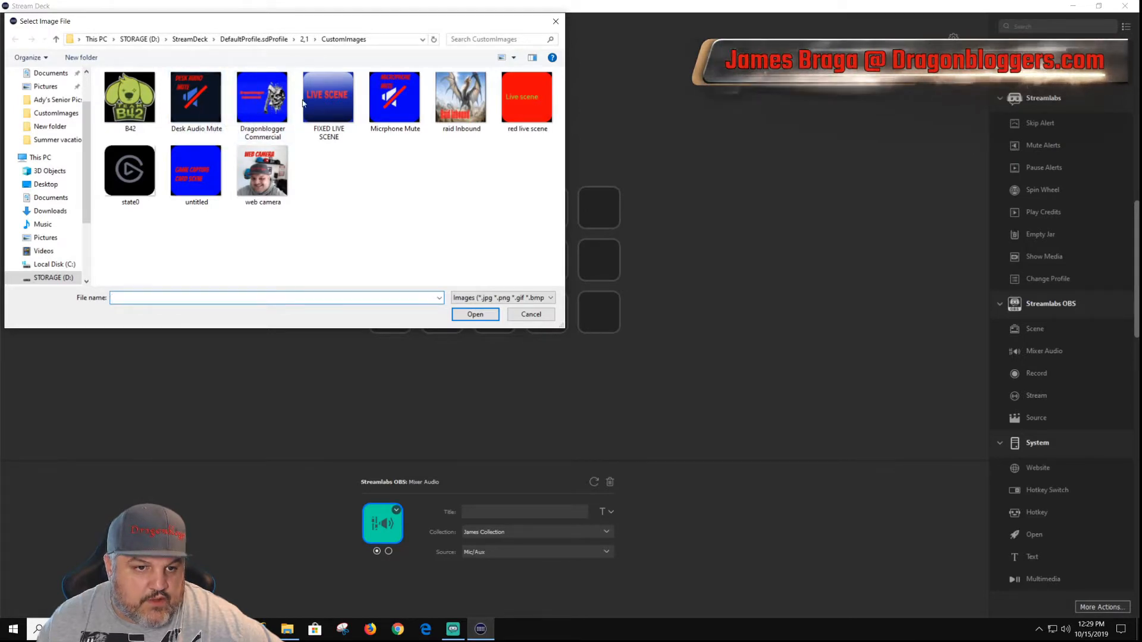
double_click(393, 102)
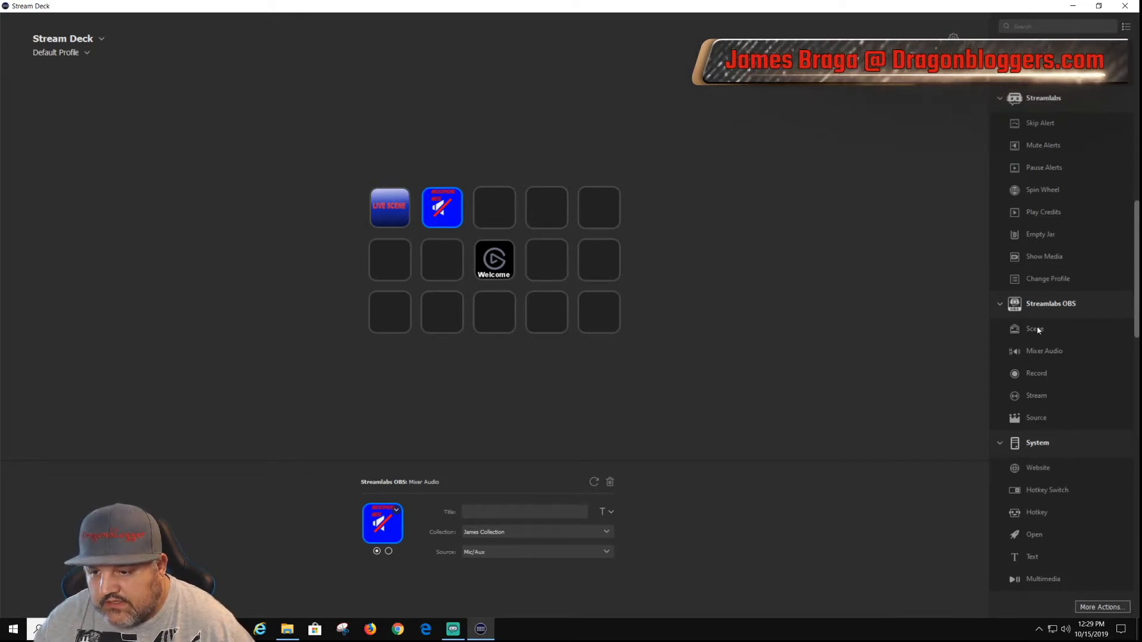
Step: Add a Streamlabs OBS Scene action to the third key of the first row, using the Raid Inbound Anime Dragon scene, and view both icon states
drag(1039, 330, 491, 204)
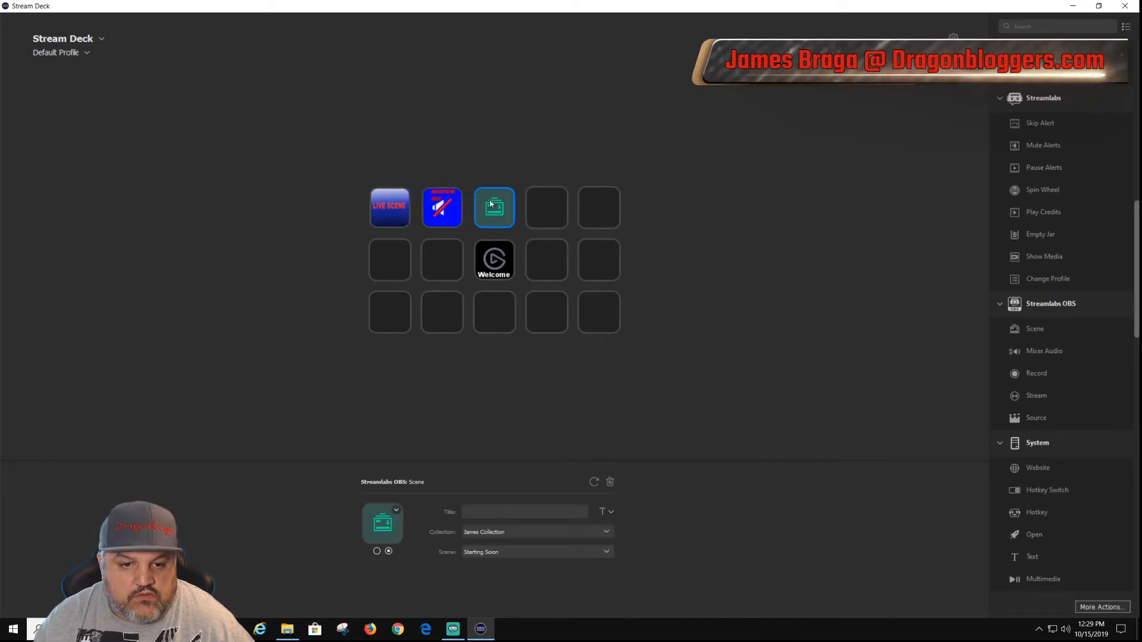
click(595, 551)
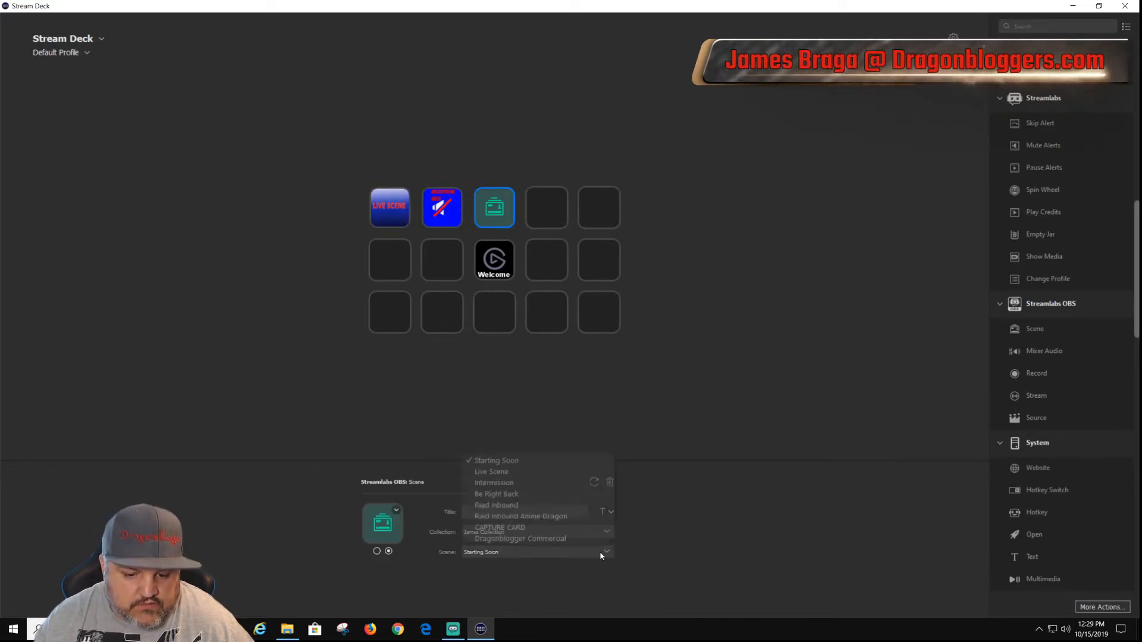
click(538, 516)
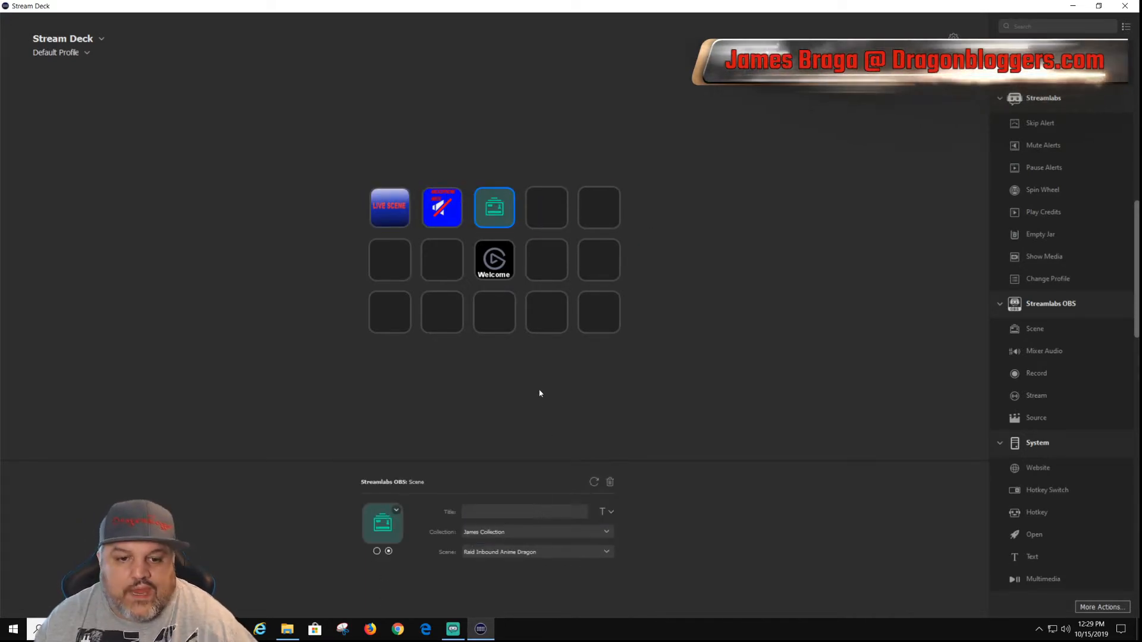
click(376, 551)
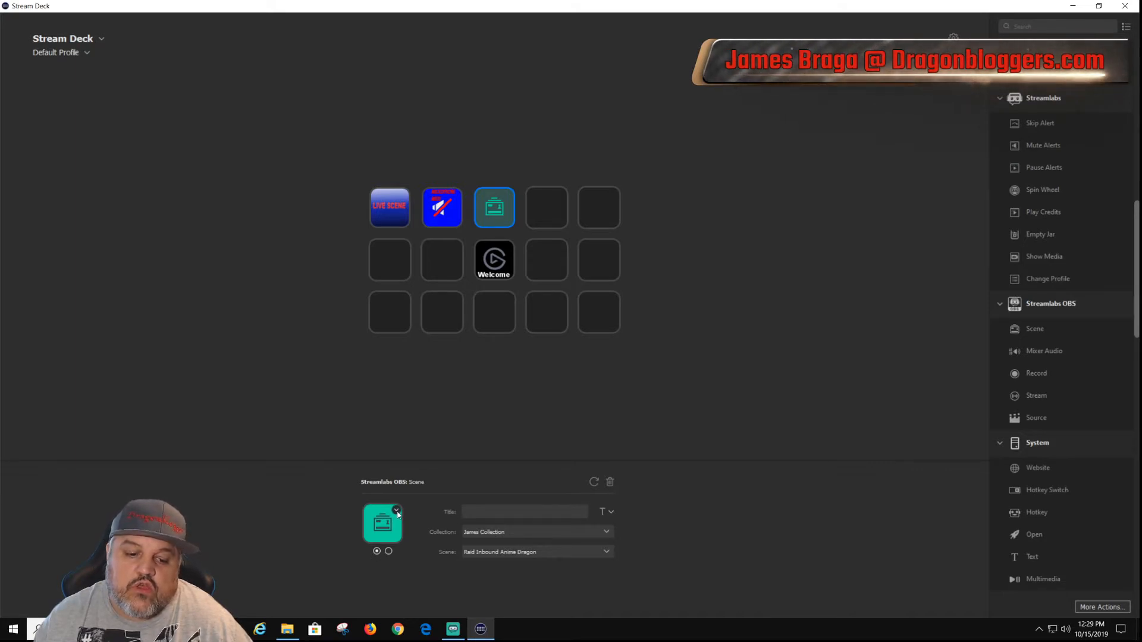
click(388, 551)
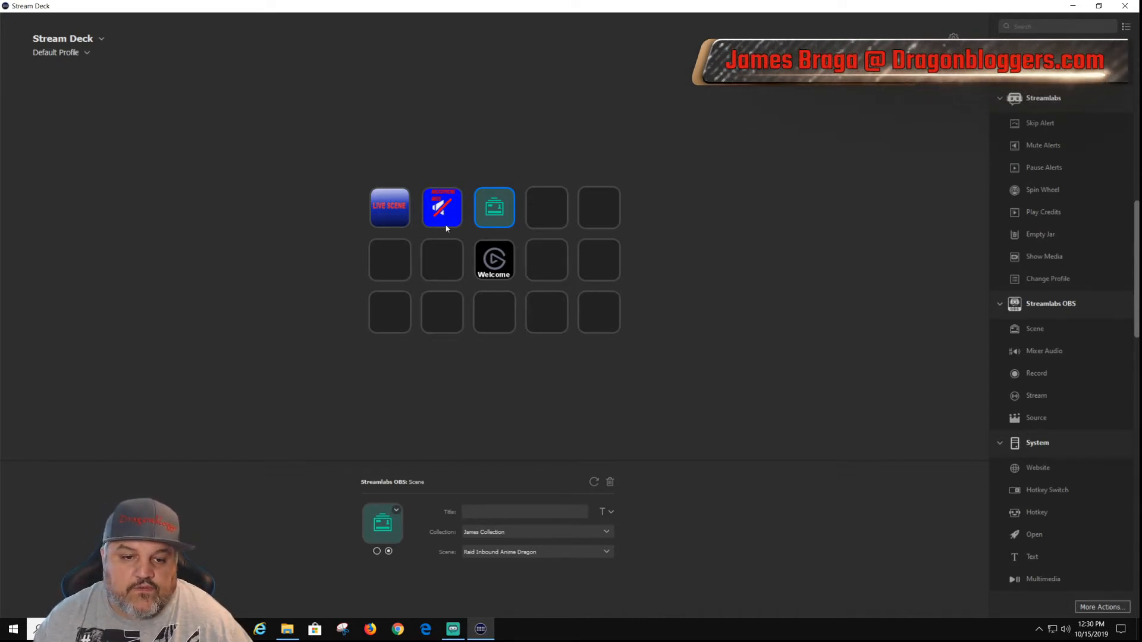
Step: Set the second-state icon of the Mixer Audio key from the "Desk Audio Mute" image file
click(443, 215)
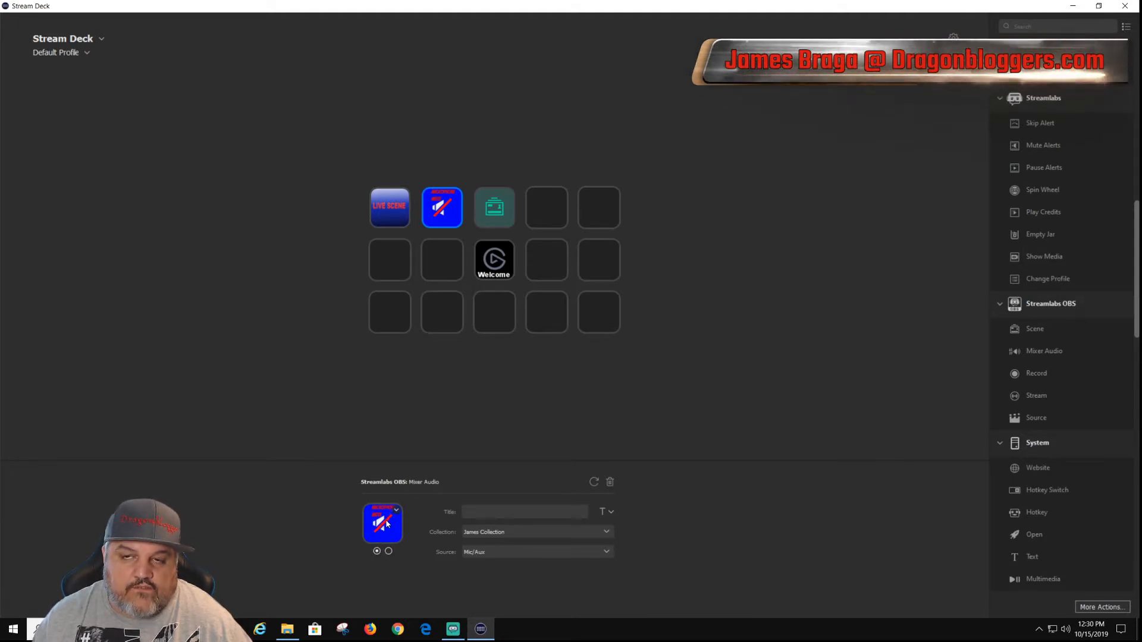
click(388, 552)
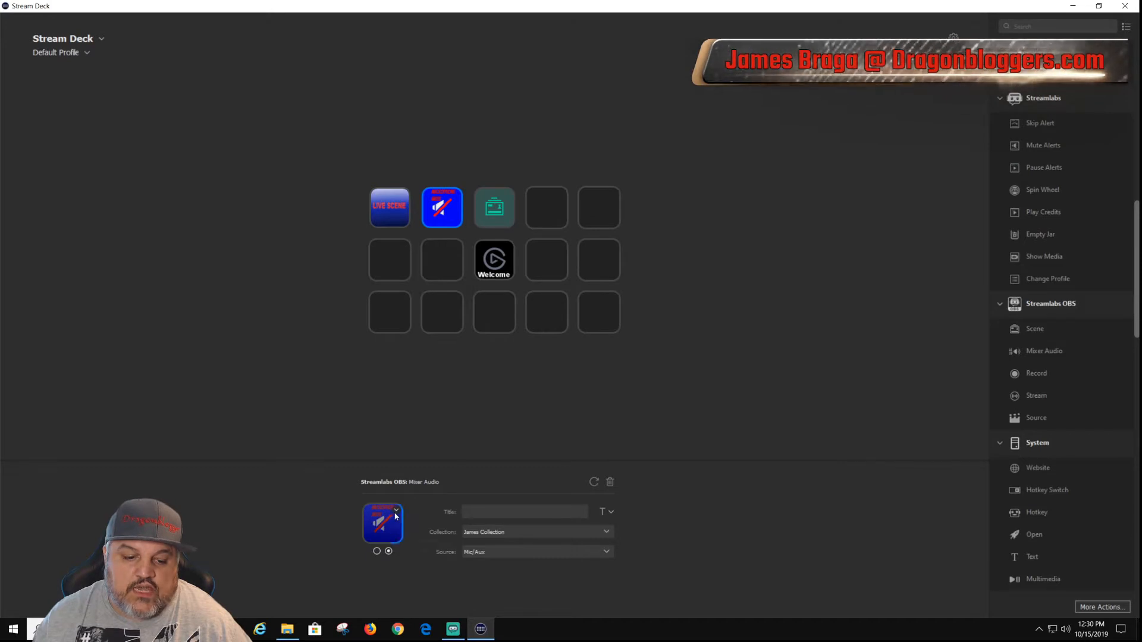
click(396, 509)
click(426, 534)
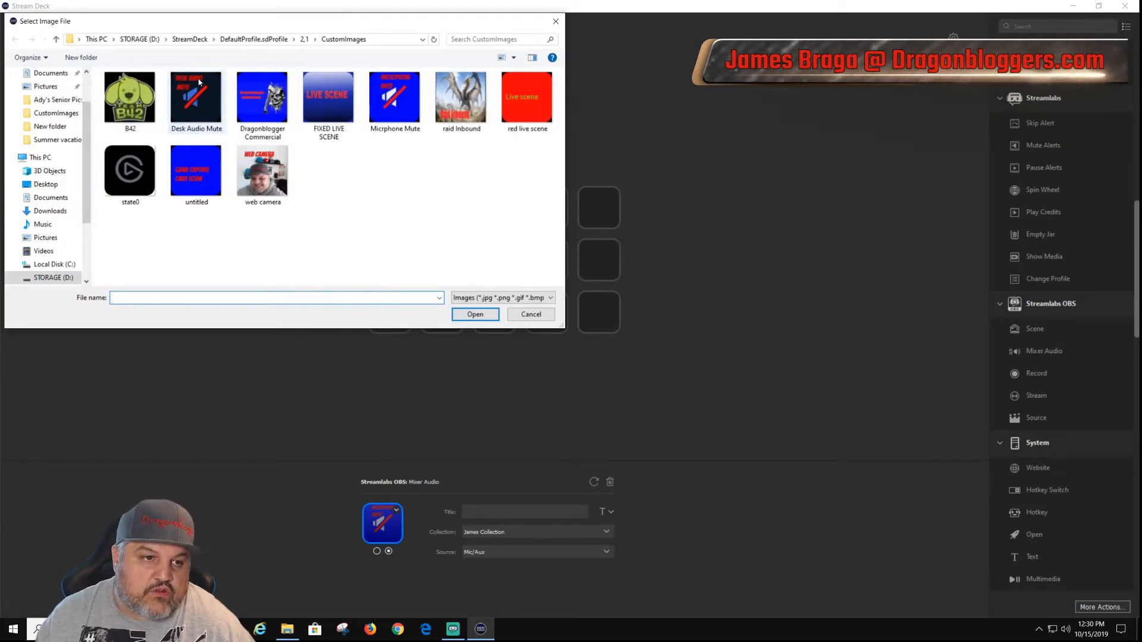
double_click(188, 113)
Step: Switch between the Mixer Audio key's two states to compare their icons
click(377, 551)
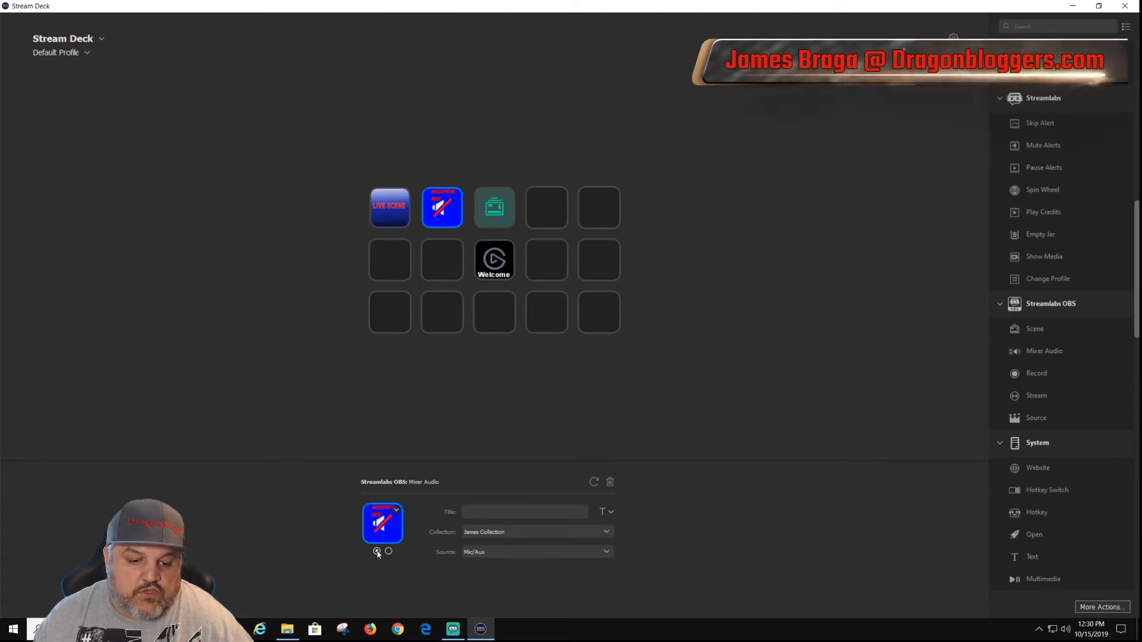
click(389, 552)
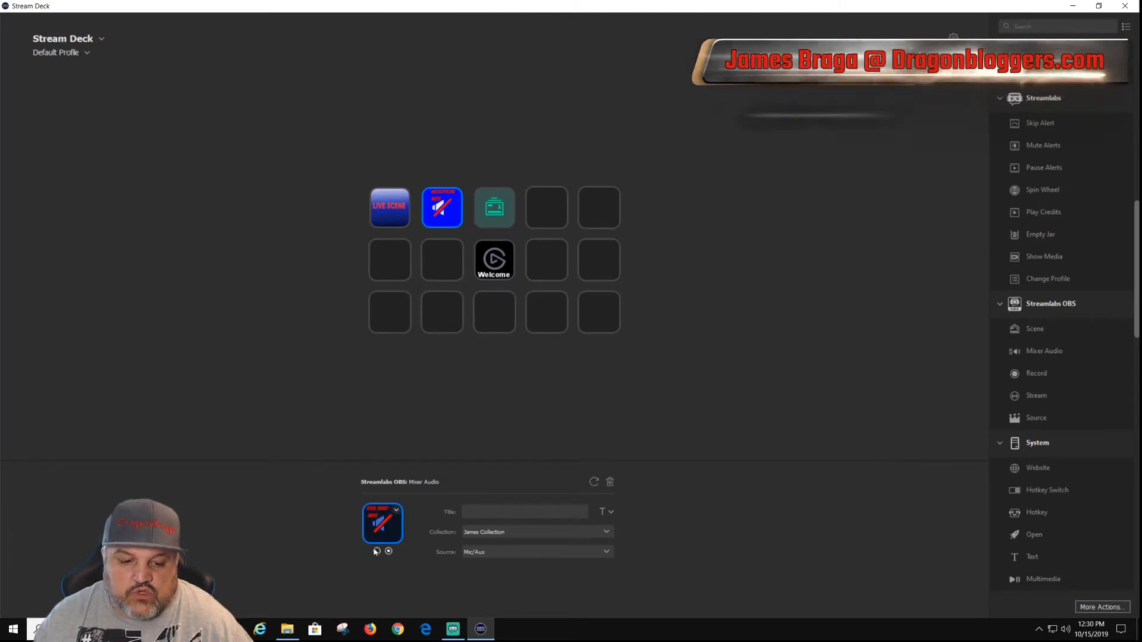
click(377, 552)
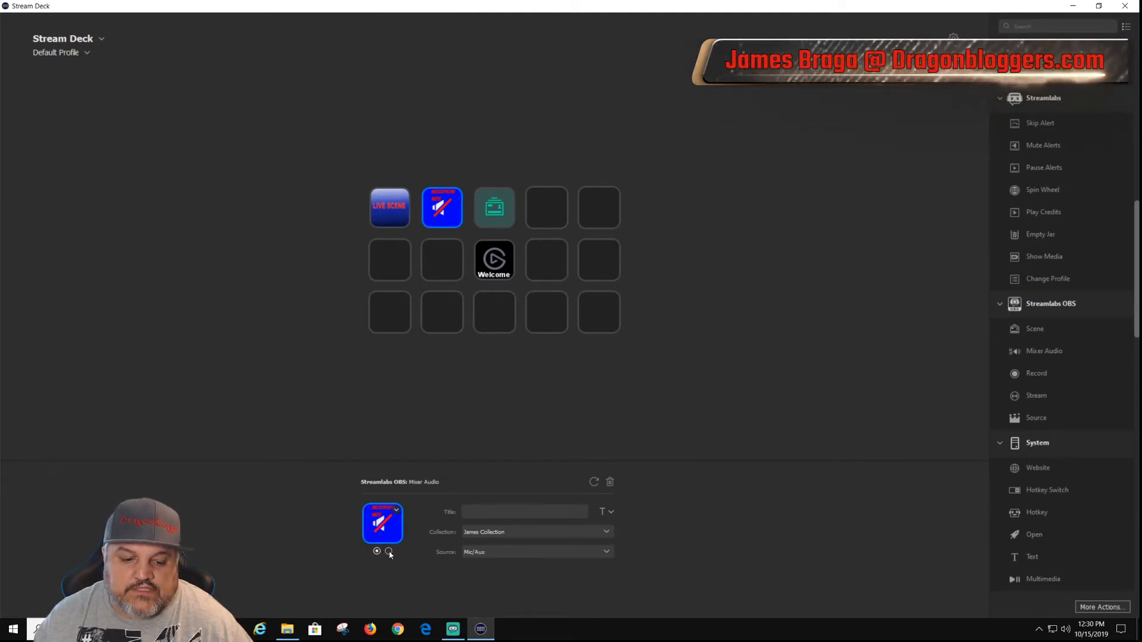
click(389, 553)
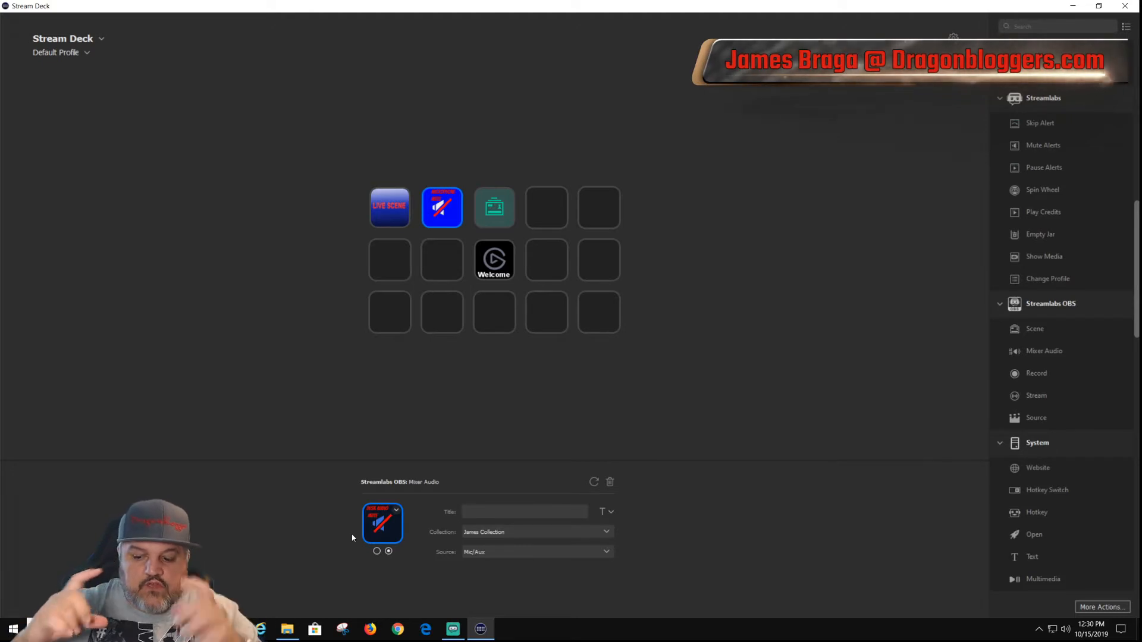
click(377, 551)
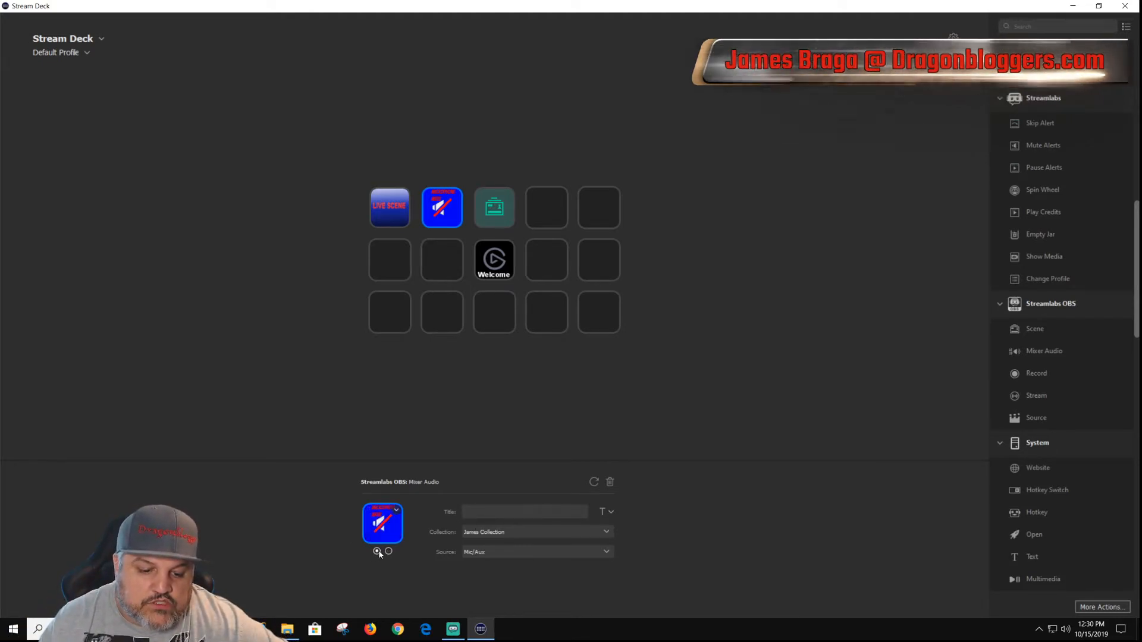
Step: Set the first-state icon of the Raid Inbound Anime Dragon scene key from the "raid Inbound" image file
click(494, 206)
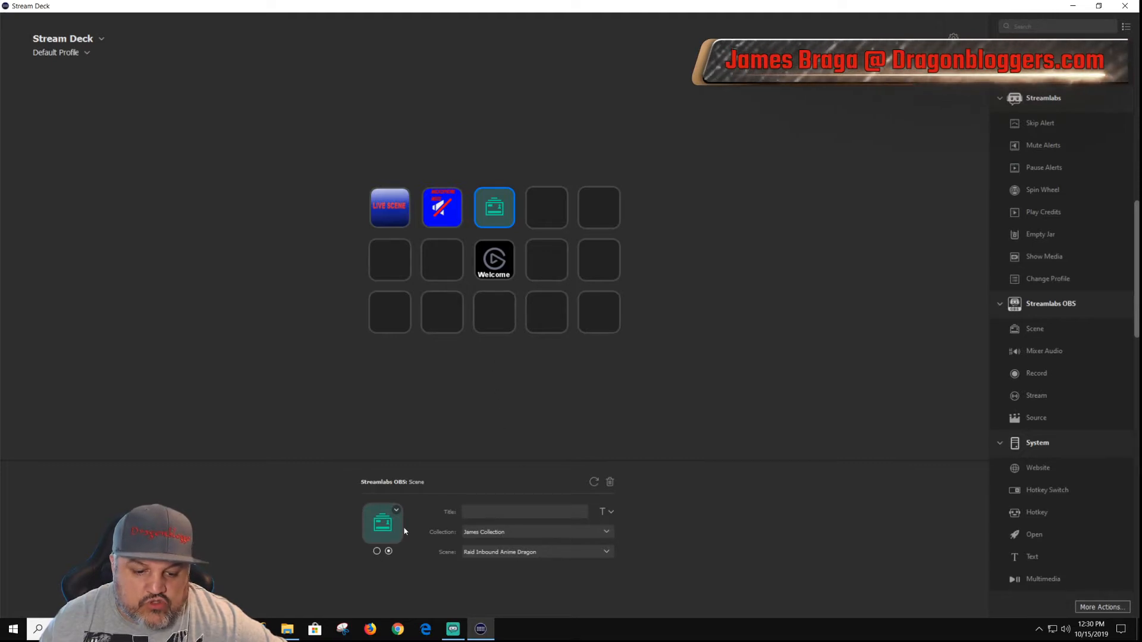
click(376, 551)
click(396, 510)
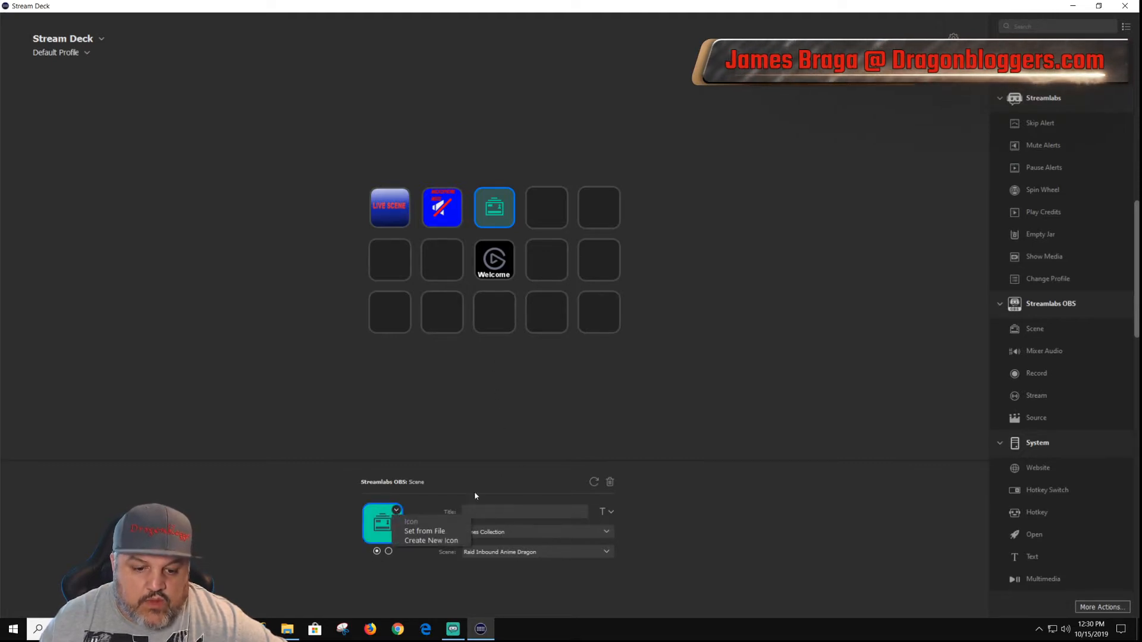
click(424, 531)
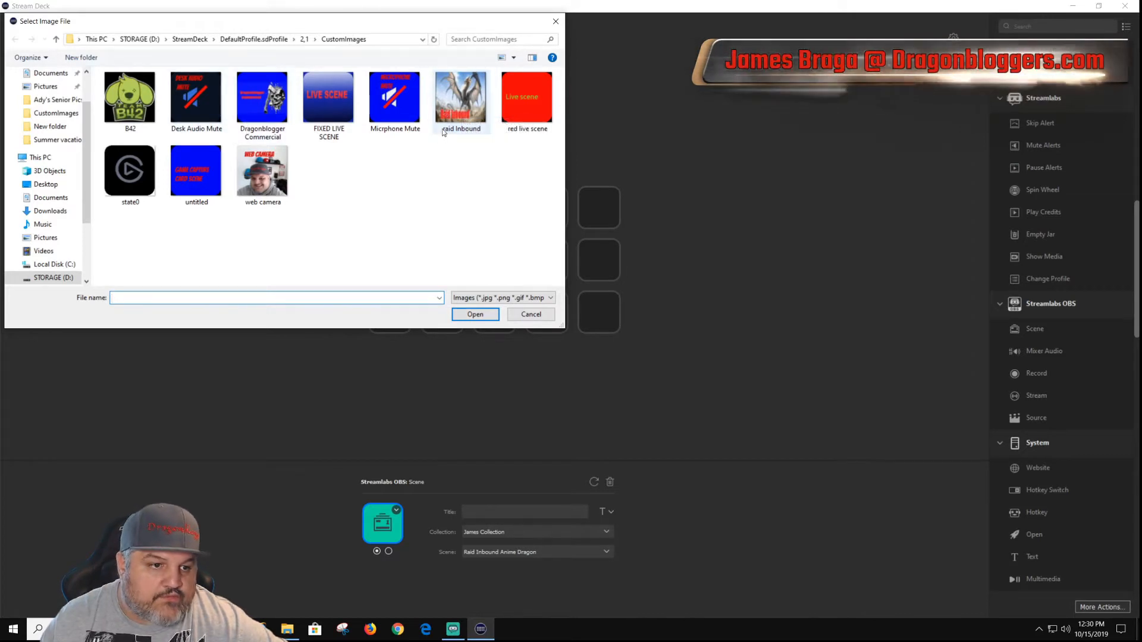
double_click(461, 104)
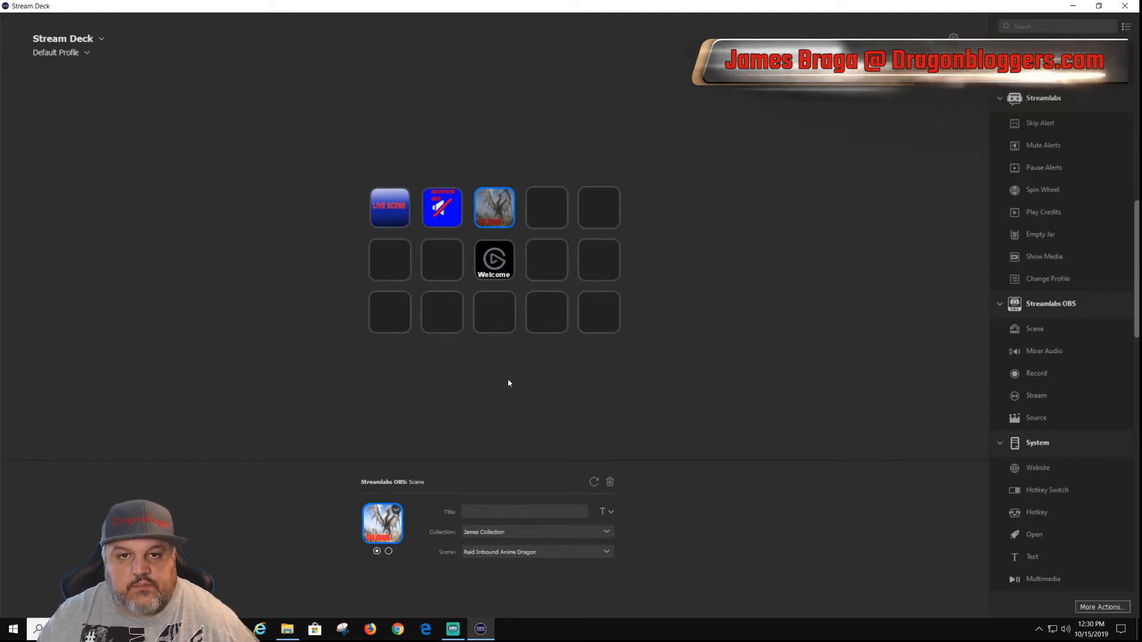
Step: Add a Streamlabs OBS Source action to the first row's fourth key, using the Raid Inbound Anime Dragon scene and the b42 source
click(557, 222)
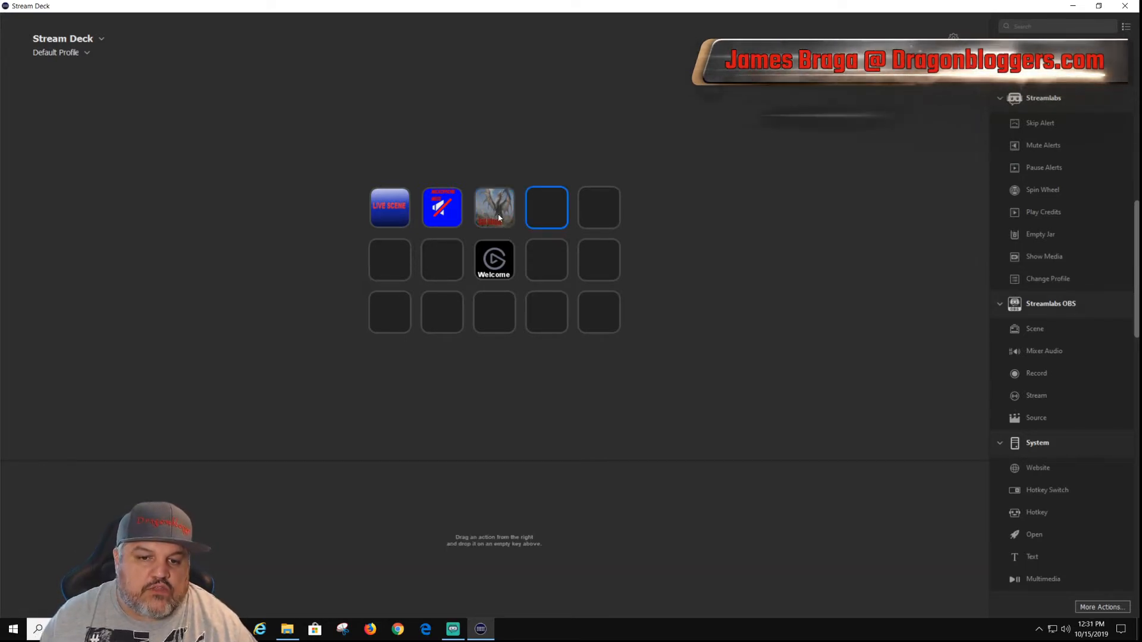
drag(1040, 425, 541, 210)
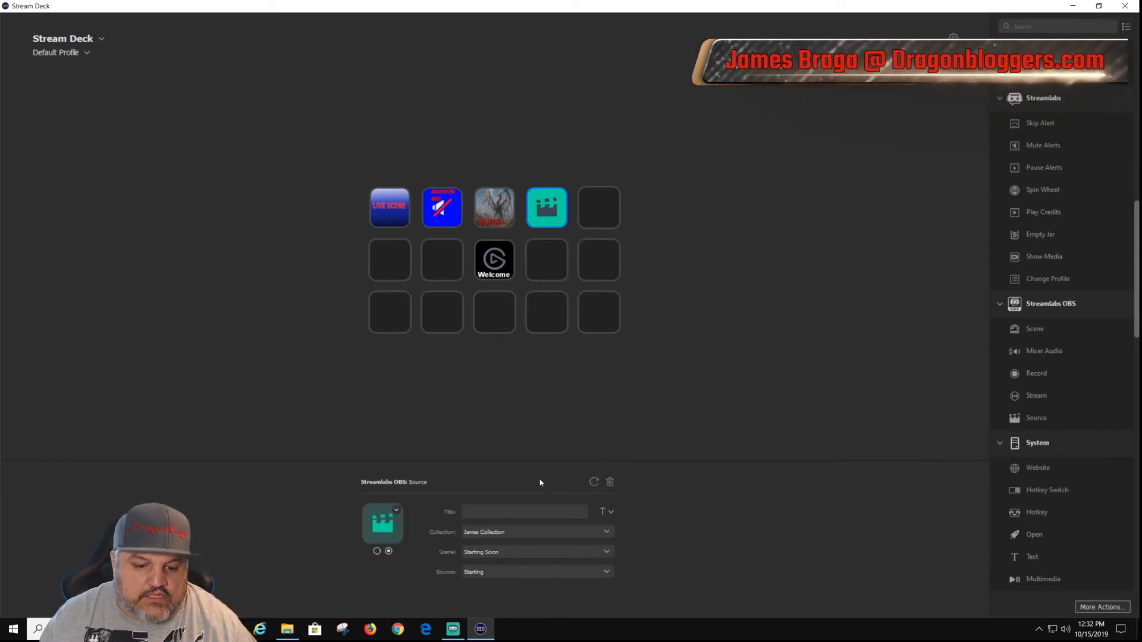
click(572, 537)
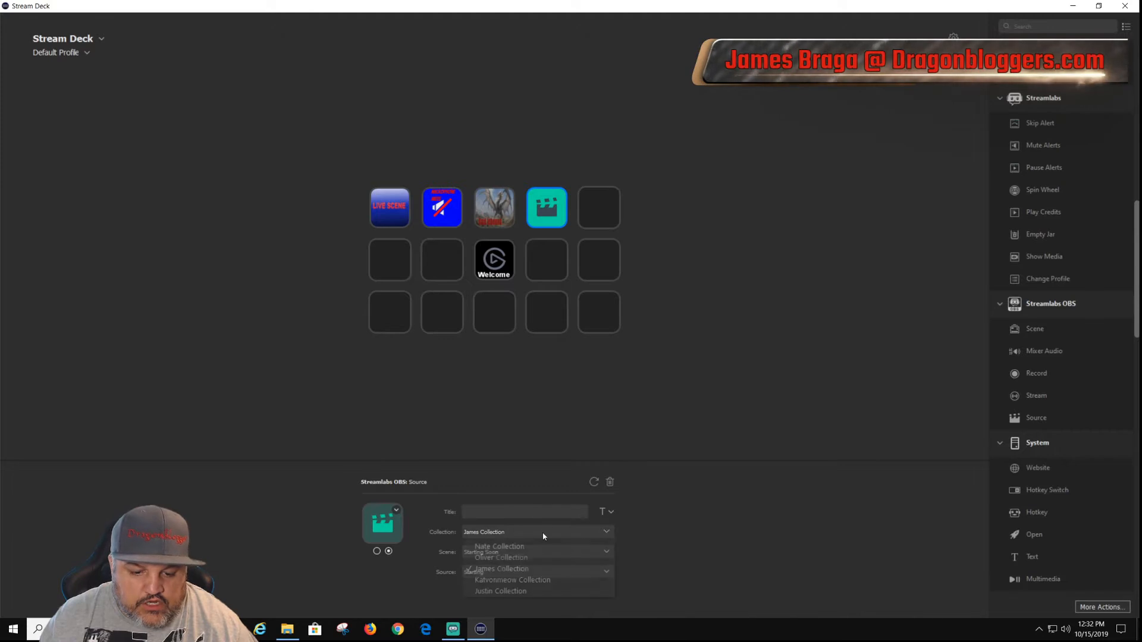
click(563, 556)
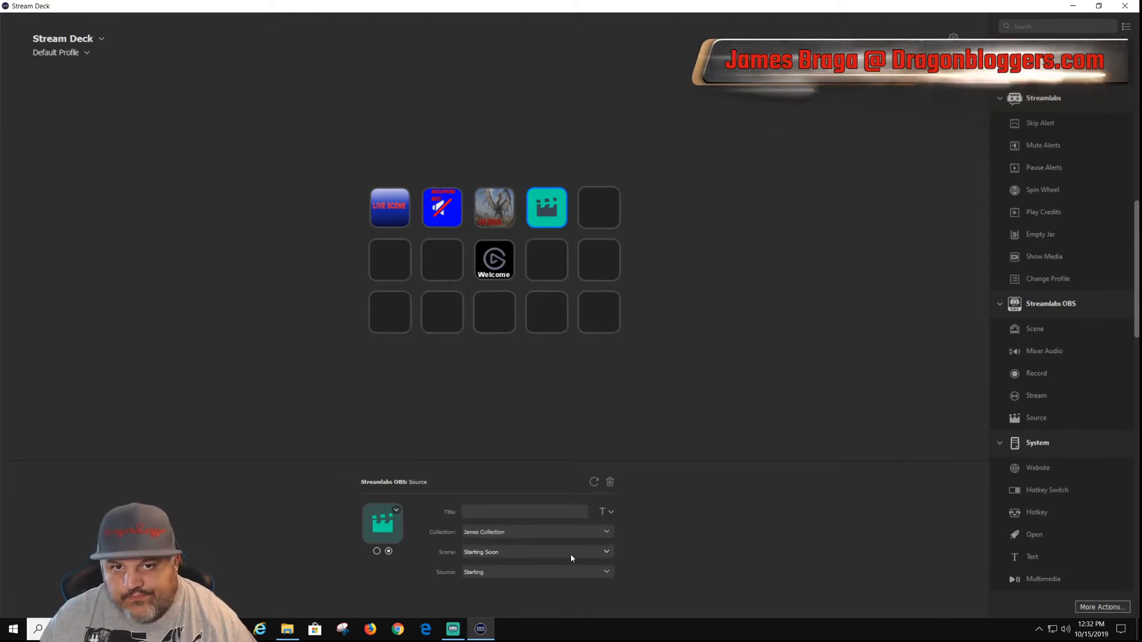
click(606, 553)
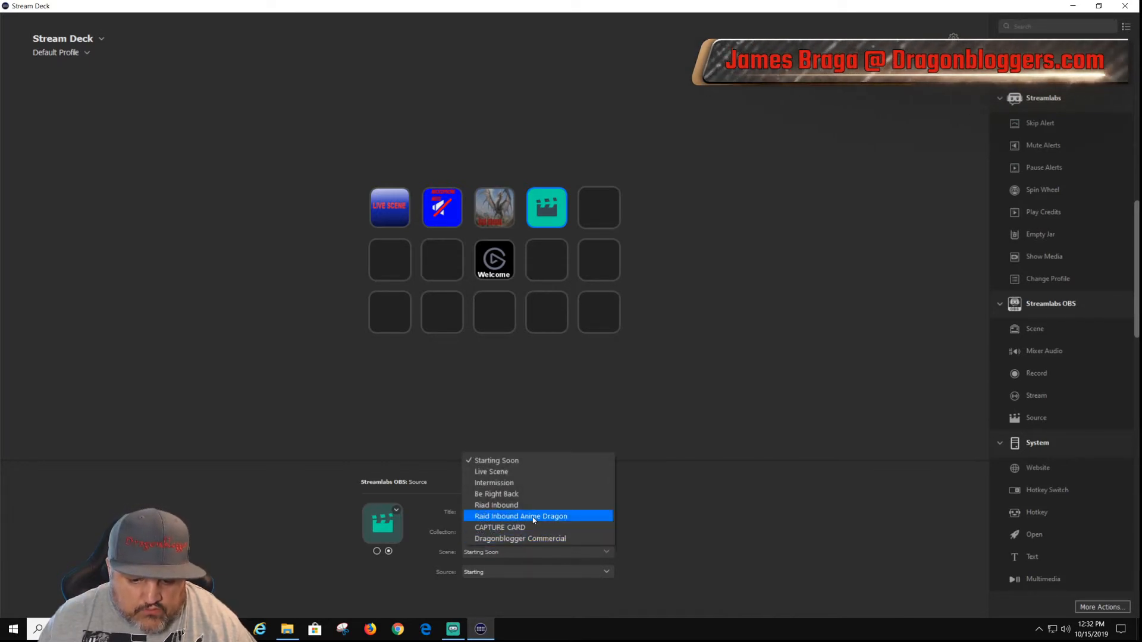
click(532, 517)
click(607, 573)
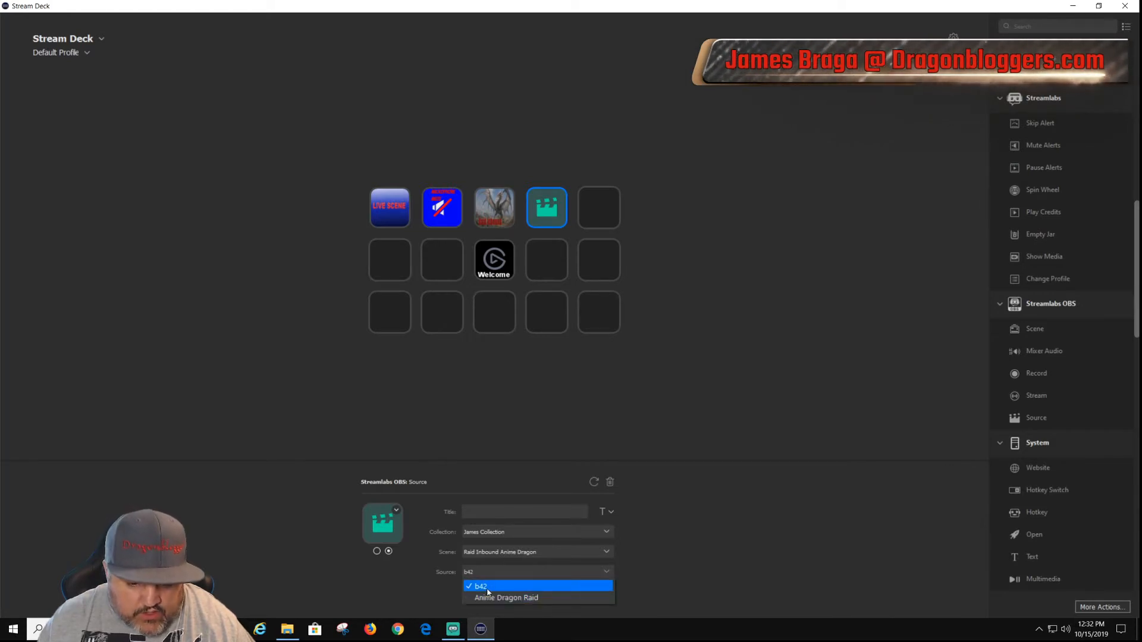
click(390, 593)
click(480, 574)
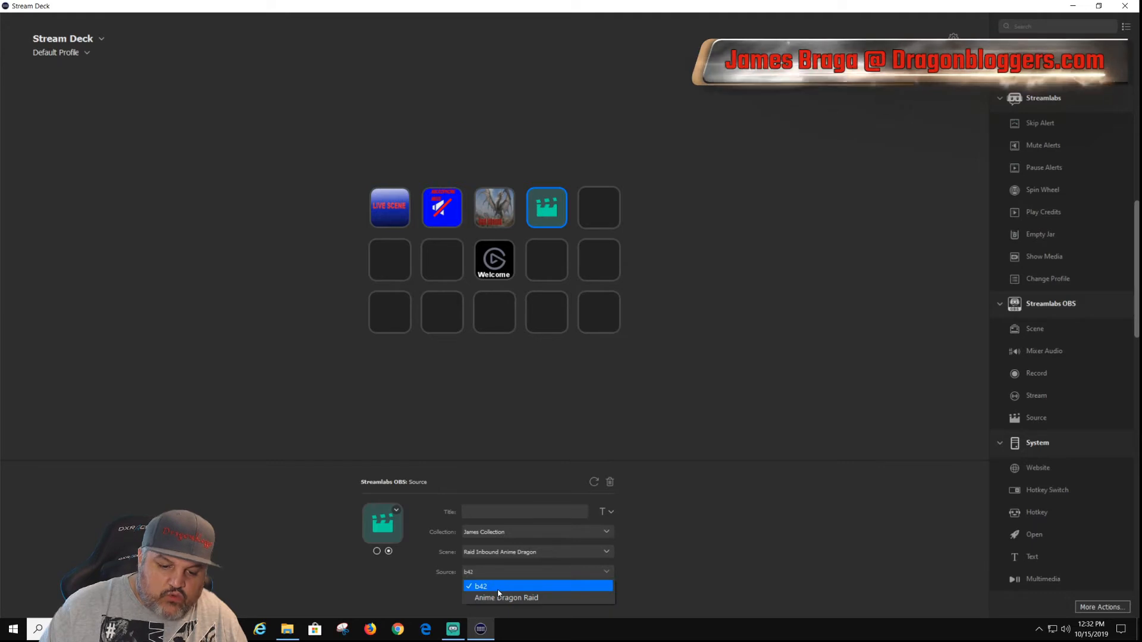
click(499, 590)
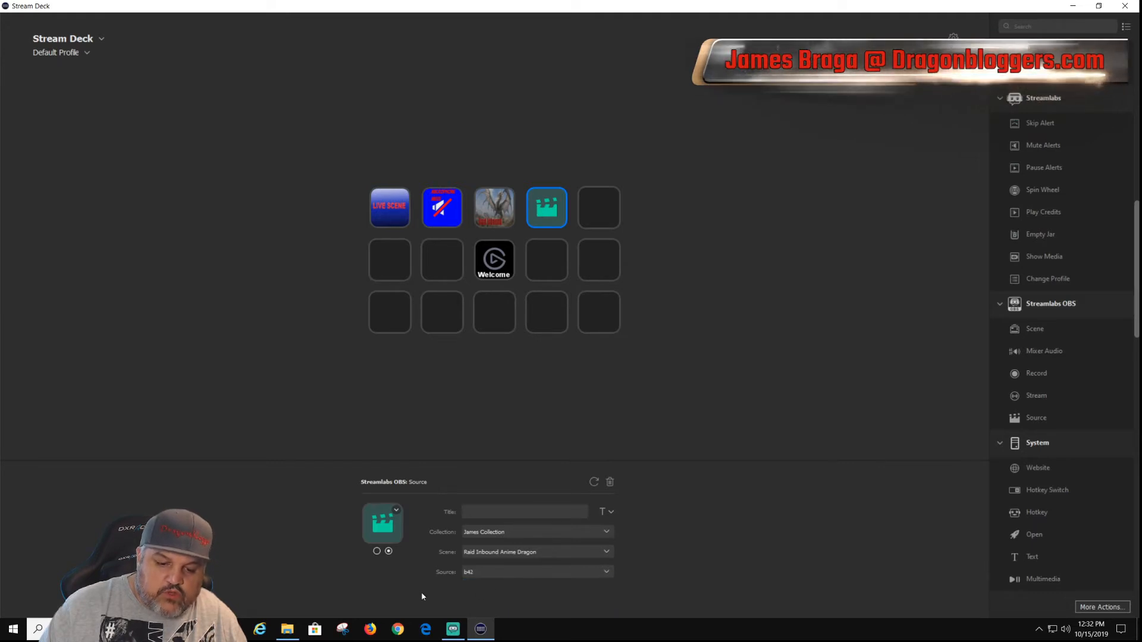
Step: Set the first-state icon of the b42 Source key from the "B42" image file
click(376, 552)
click(396, 510)
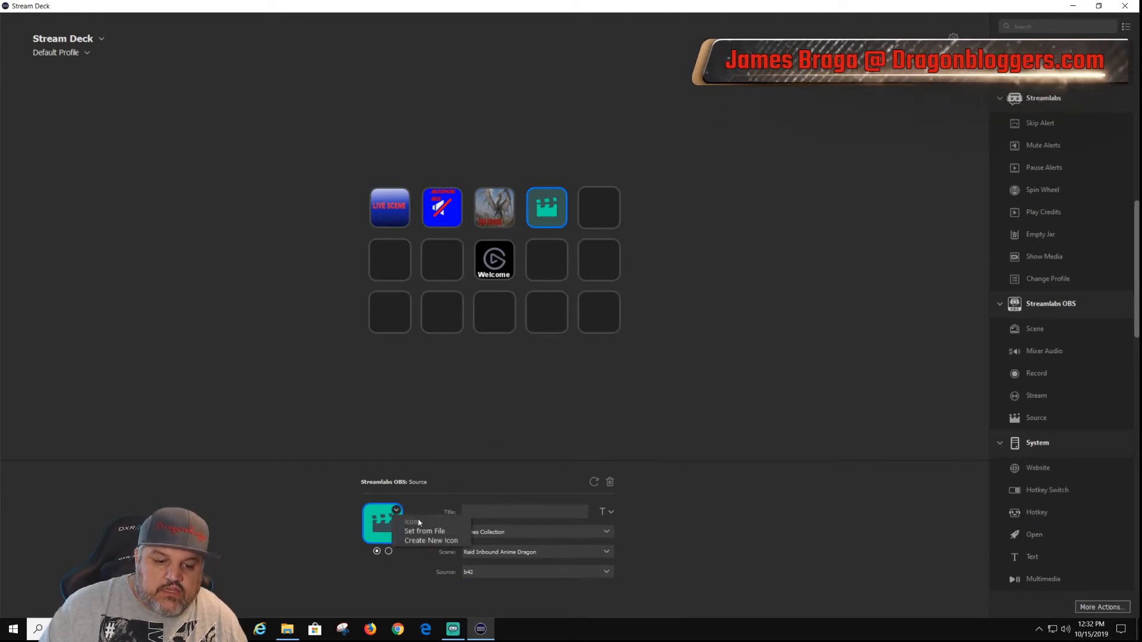
click(424, 531)
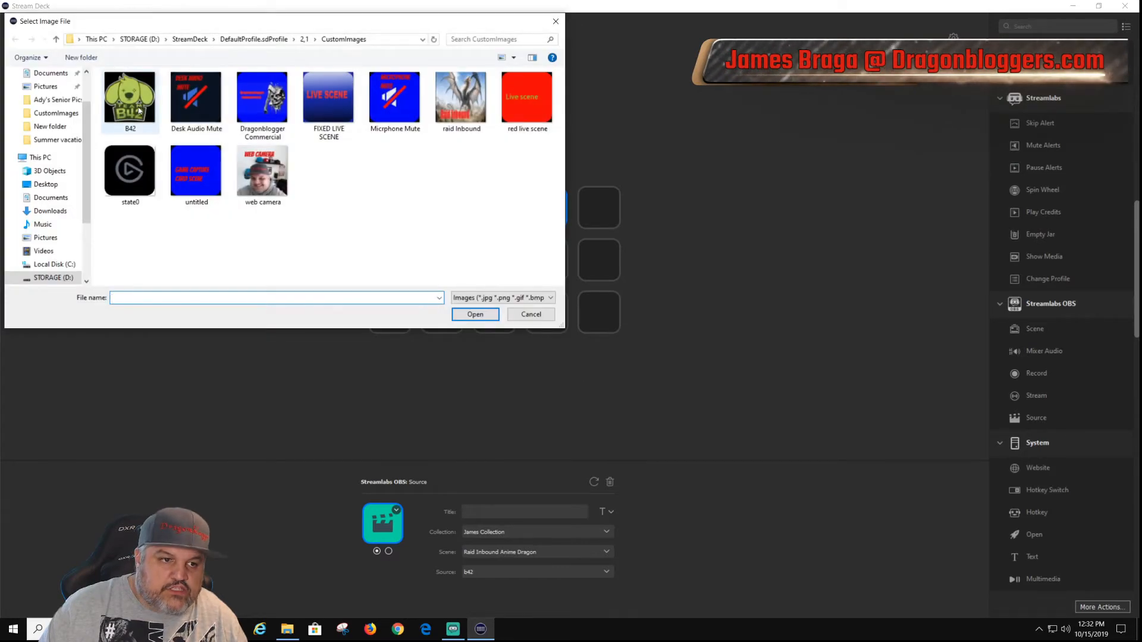
double_click(139, 110)
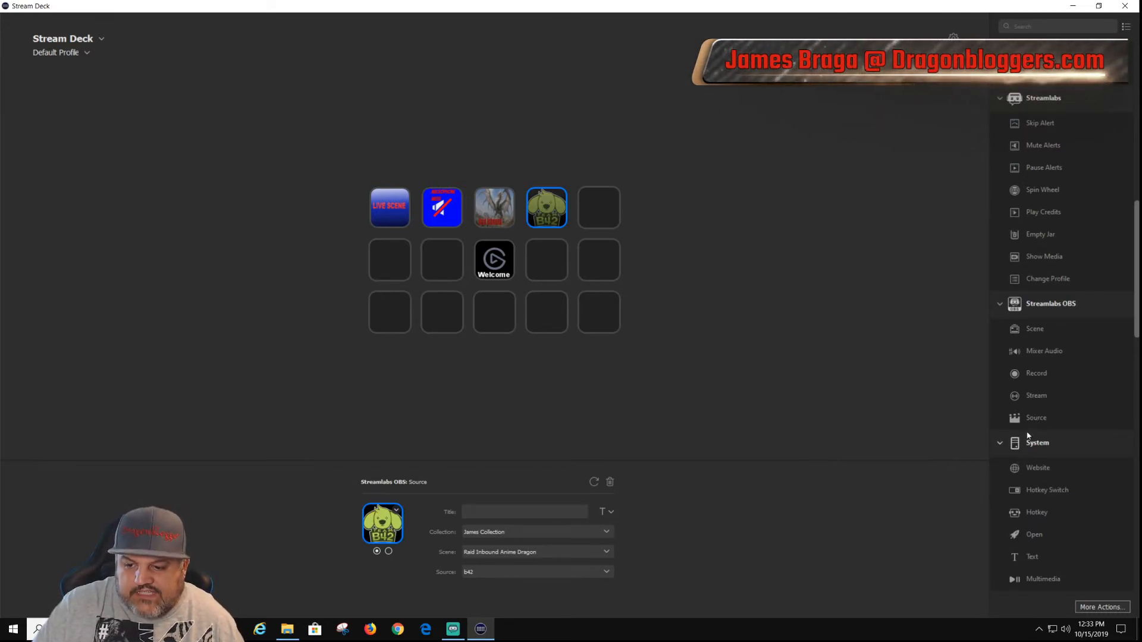
Step: Add a Streamlabs OBS Stream action to the fifth key of the first row and delete it again
drag(1038, 396, 602, 214)
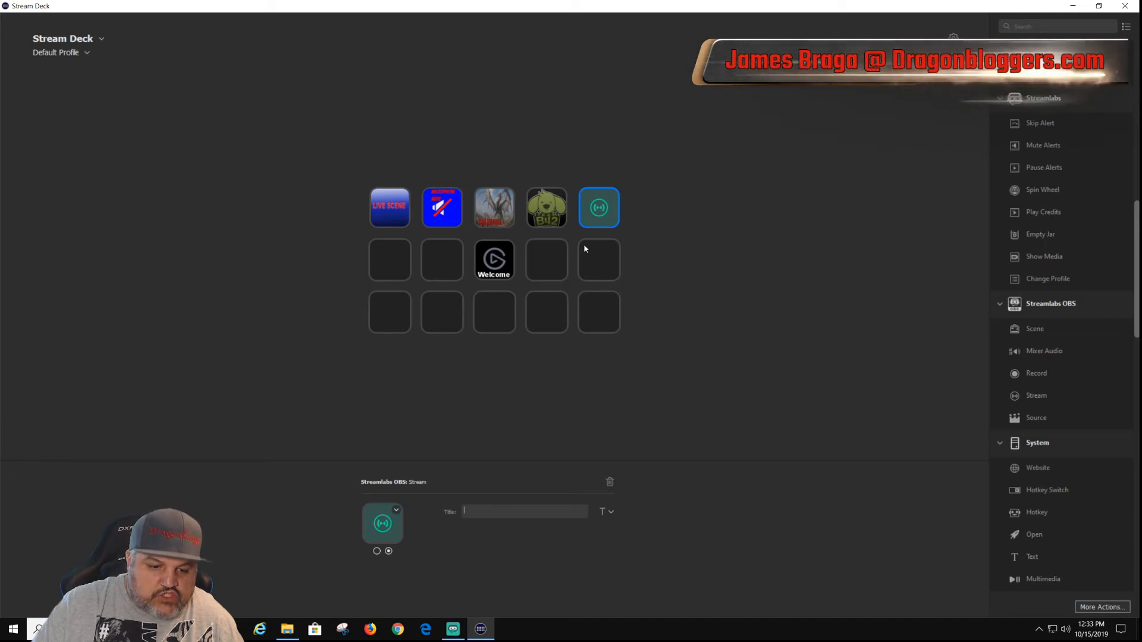
right_click(593, 211)
click(621, 229)
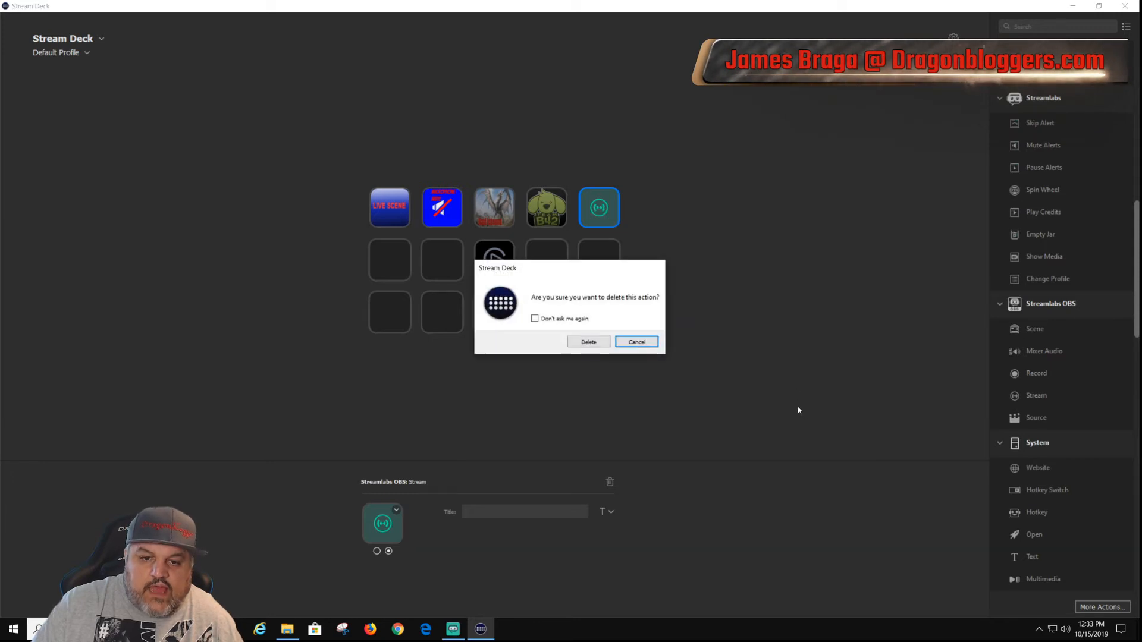
click(588, 343)
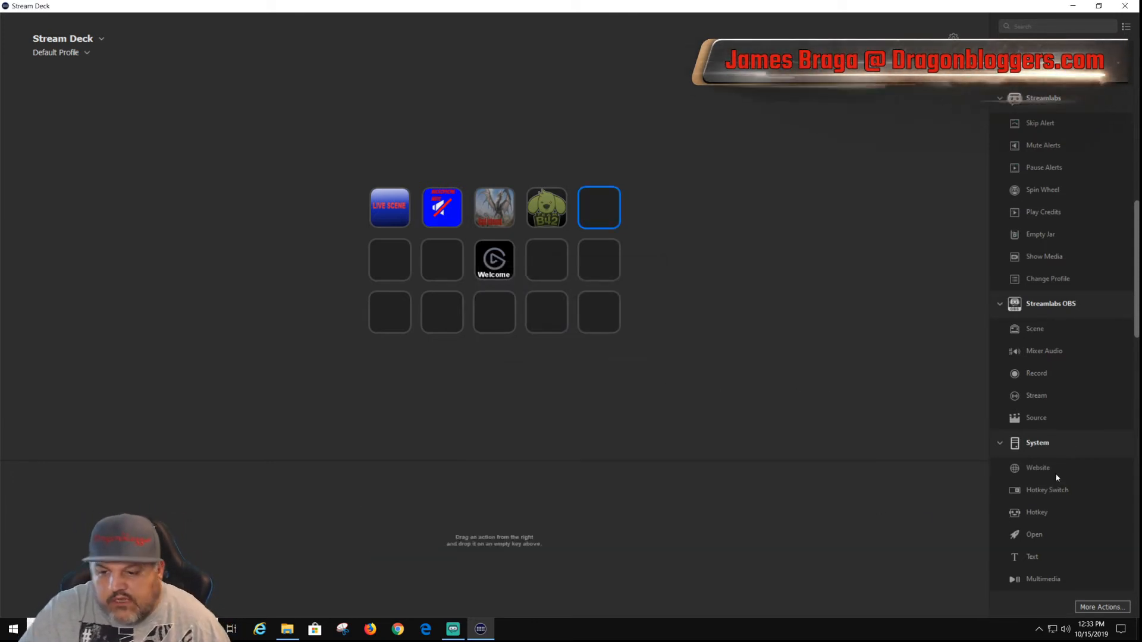
Step: Add a System Website action to the fifth key of the first row, with the title "twitch" and the URL twitch.com
scroll(1061, 457, down, 3)
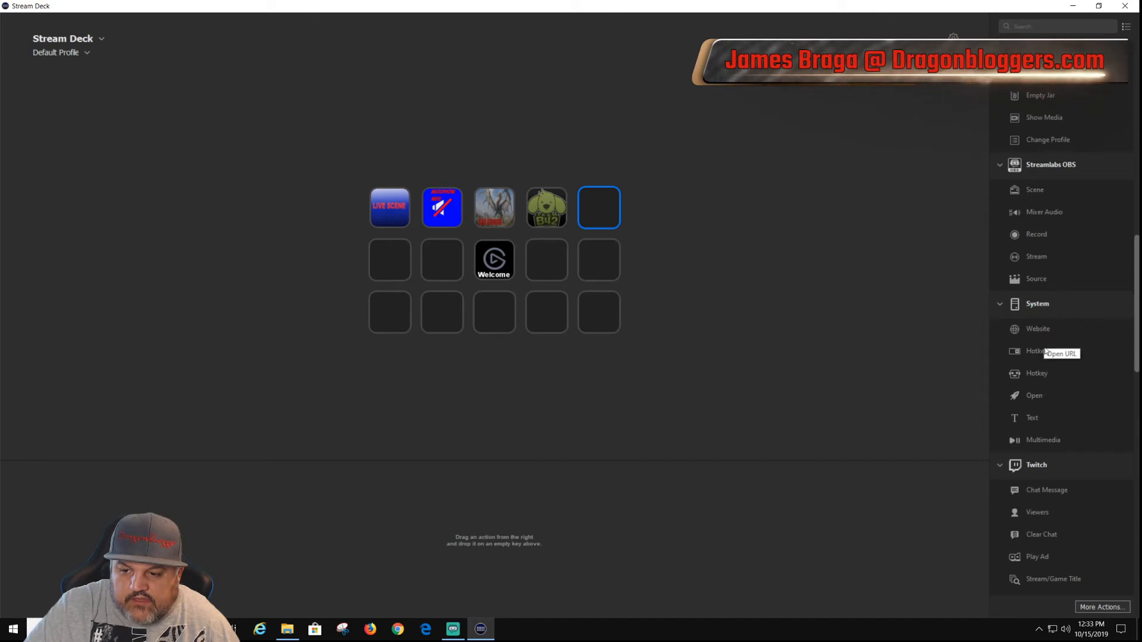
drag(1036, 332, 588, 217)
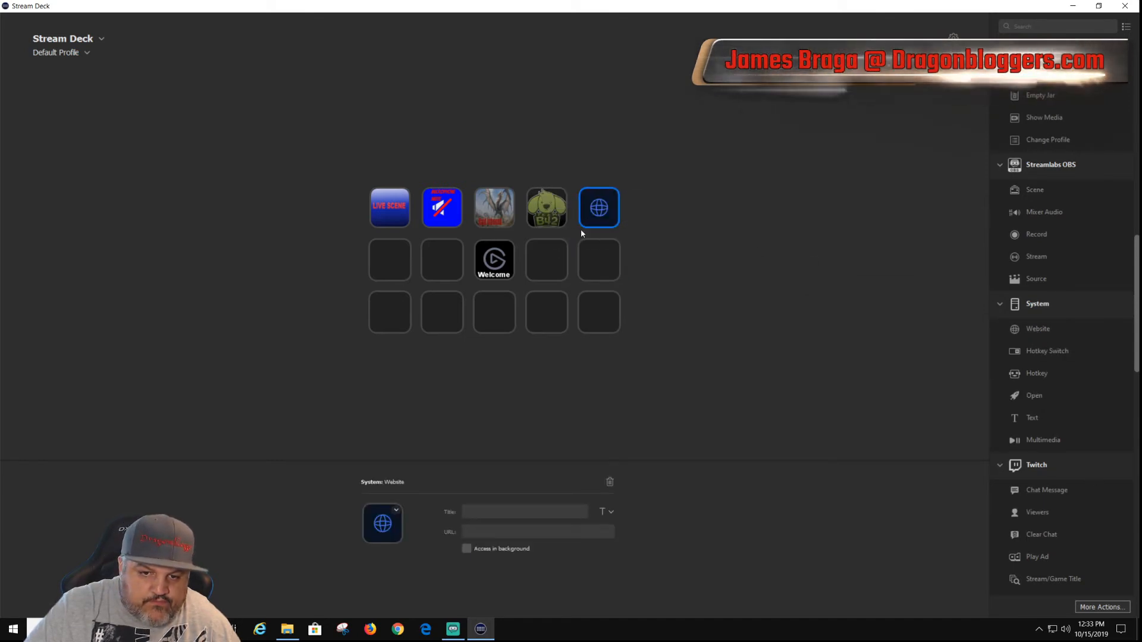
click(481, 510)
text(twitch)
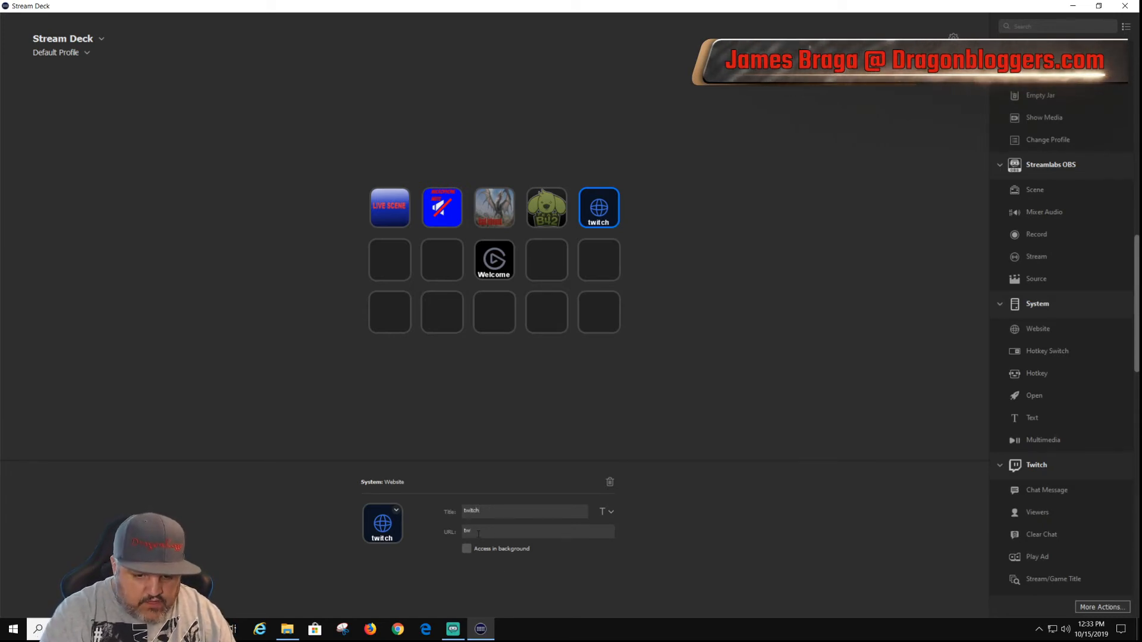
click(478, 534)
text(twitch)
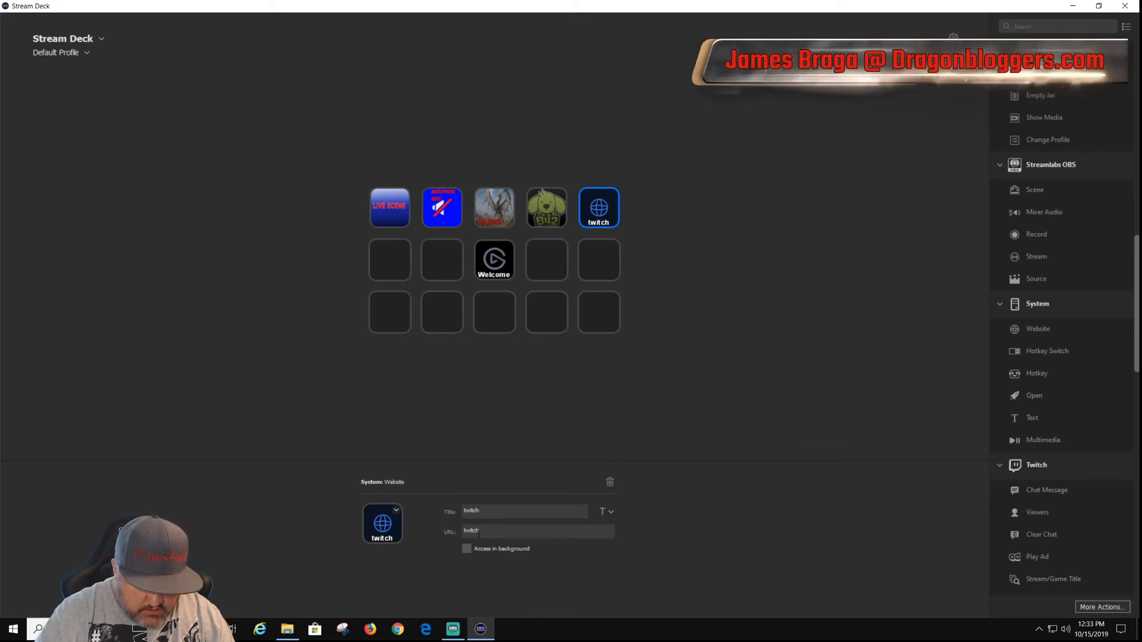
text(.co)
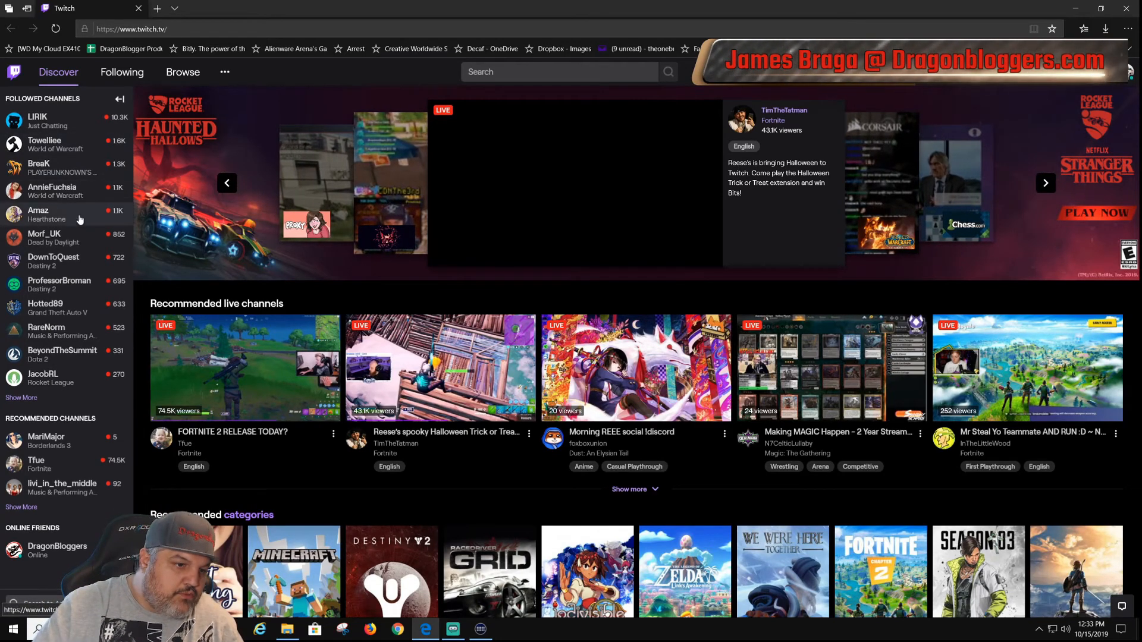
Step: Expand and look through the followed channels list on the opened Twitch page, and close the browser
click(28, 400)
scroll(76, 324, down, 2)
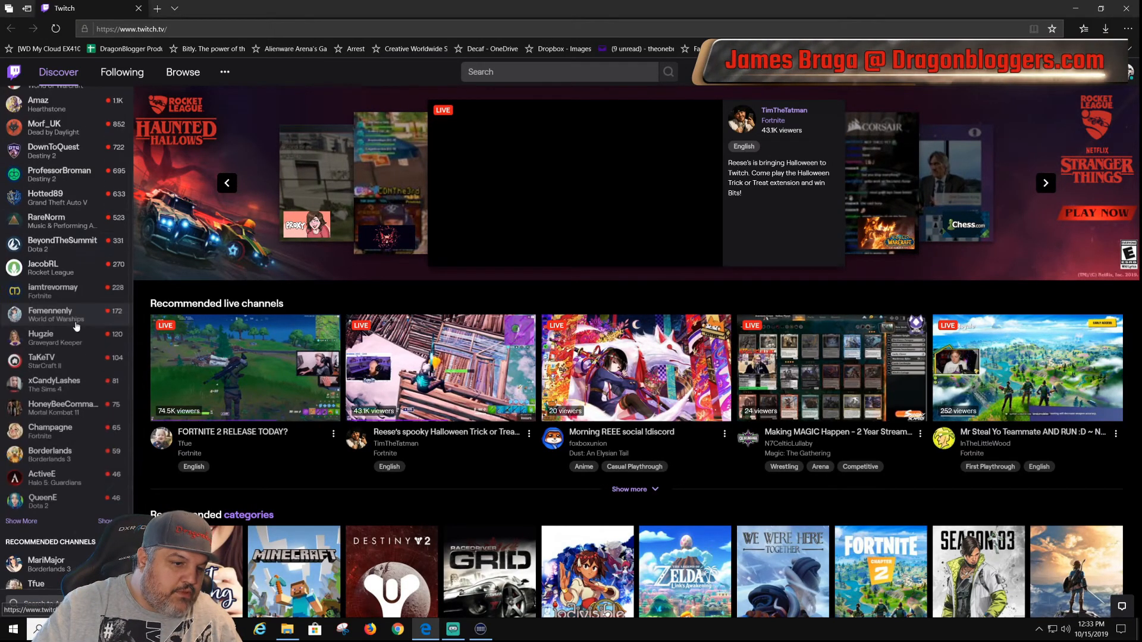
scroll(76, 324, down, 1)
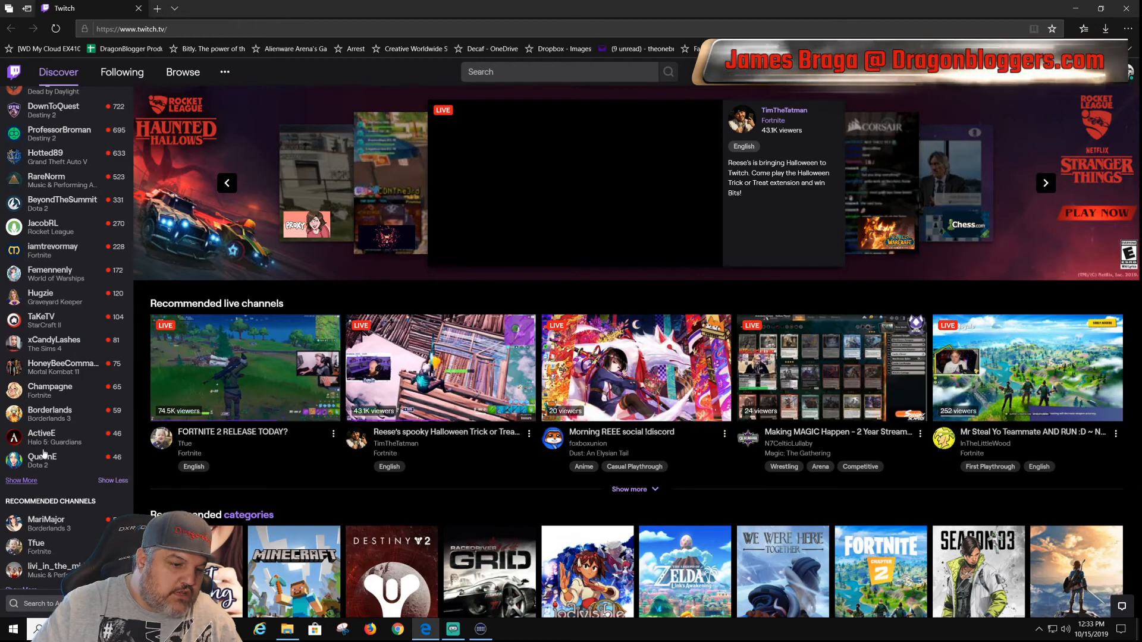
scroll(43, 455, up, 4)
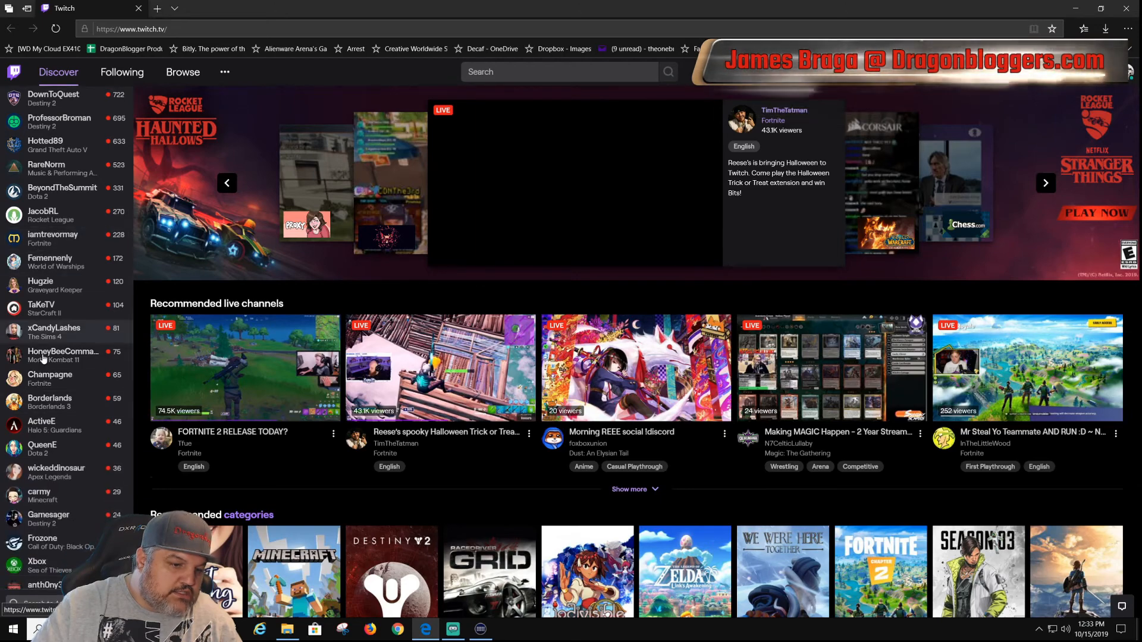
click(1136, 4)
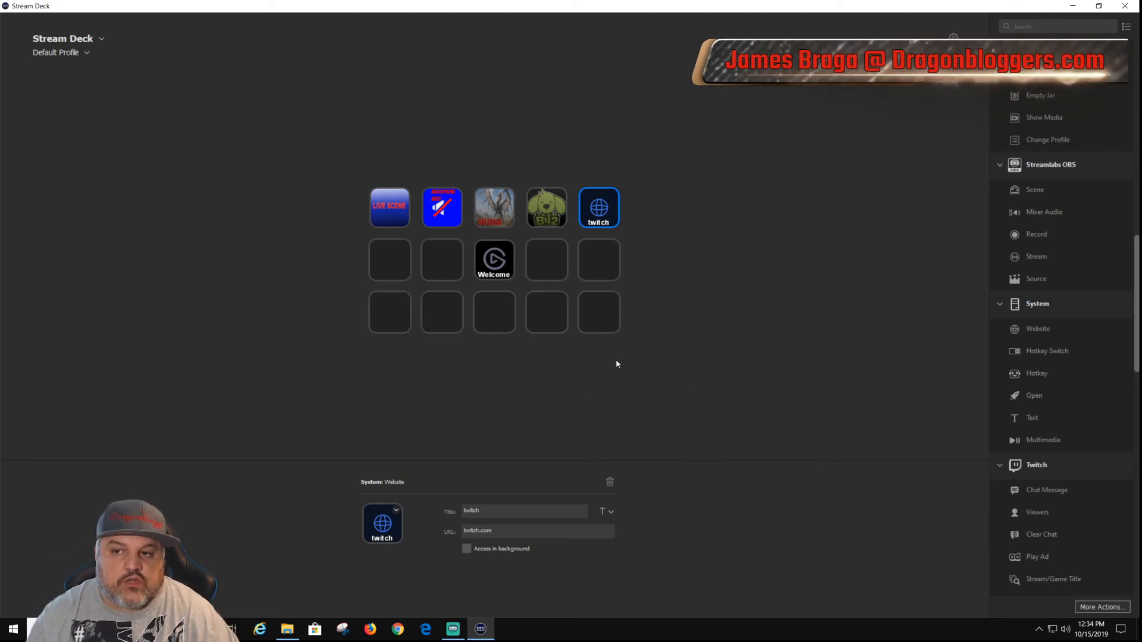
Step: Switch the Stream Deck from the Default Profile to the "KillerJ's Mian" profile
click(87, 52)
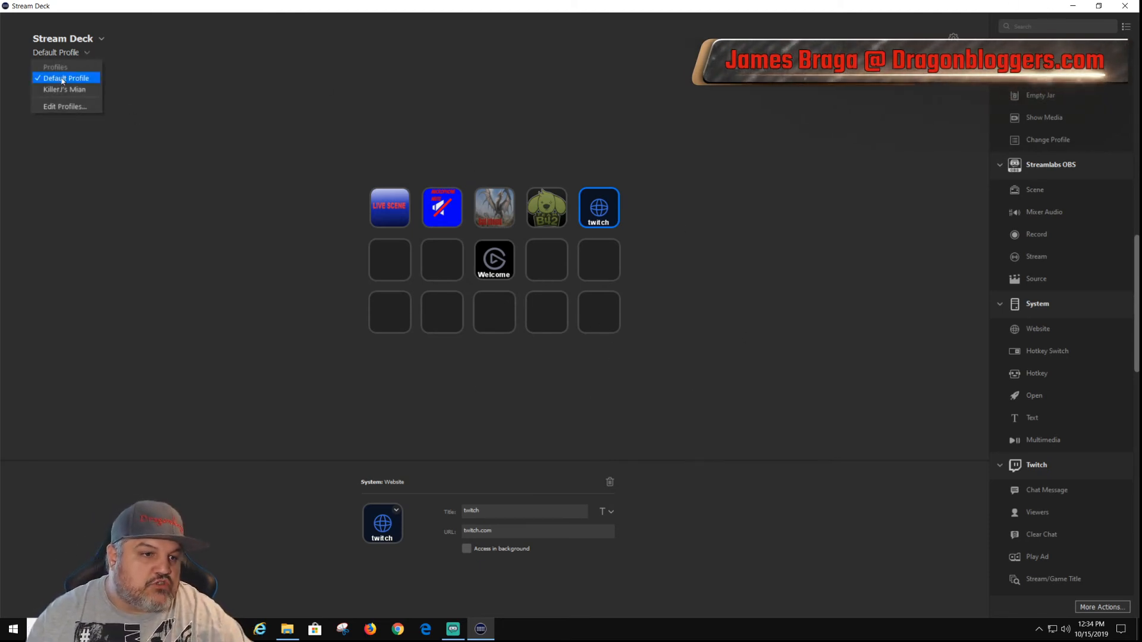
click(66, 90)
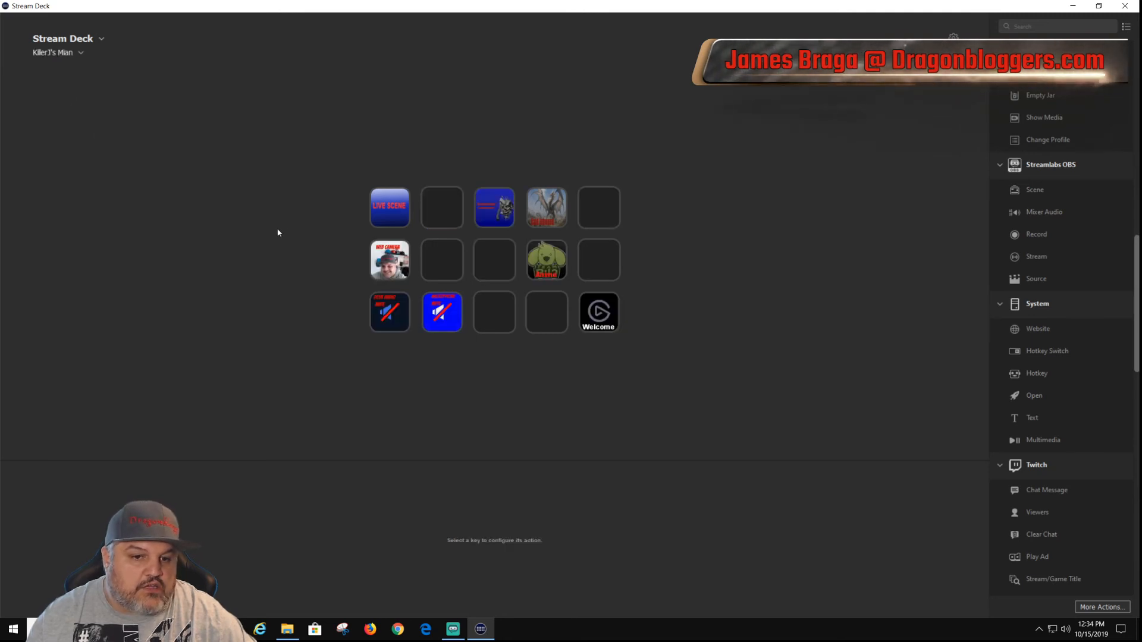